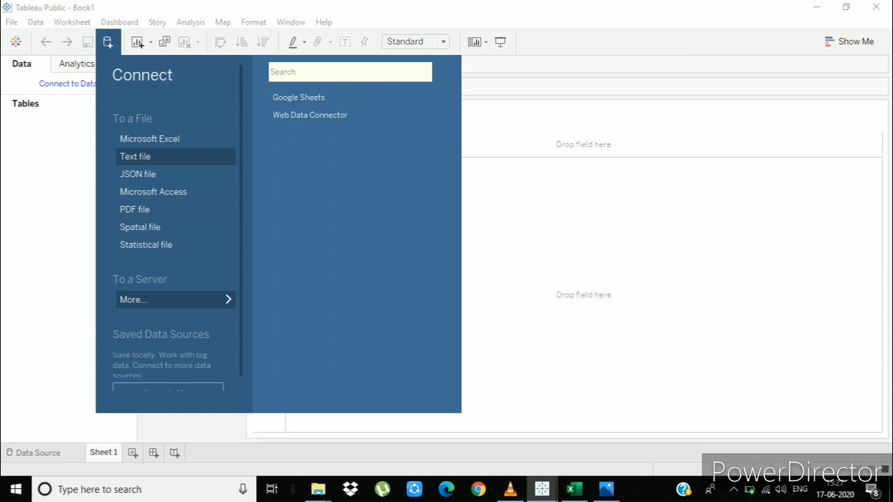
Step: Connect to the hexmap text file in the data folder of makeovermonday-2020w24
click(134, 156)
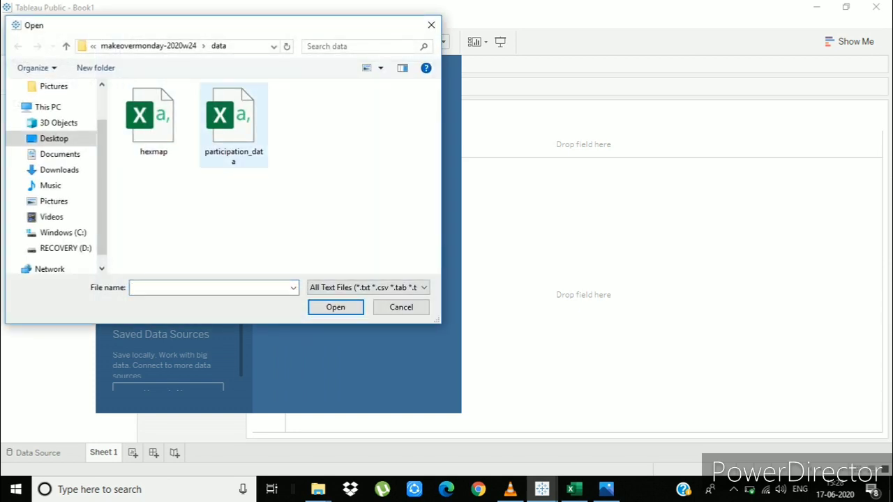
click(153, 120)
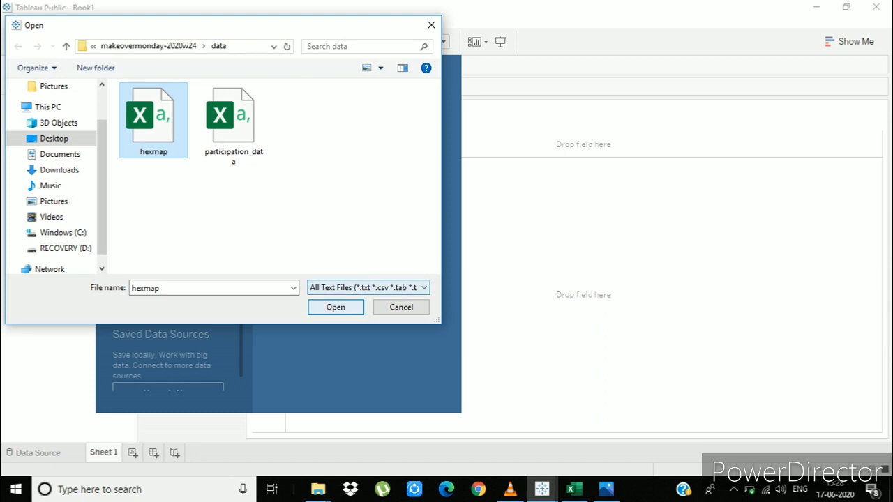
click(335, 307)
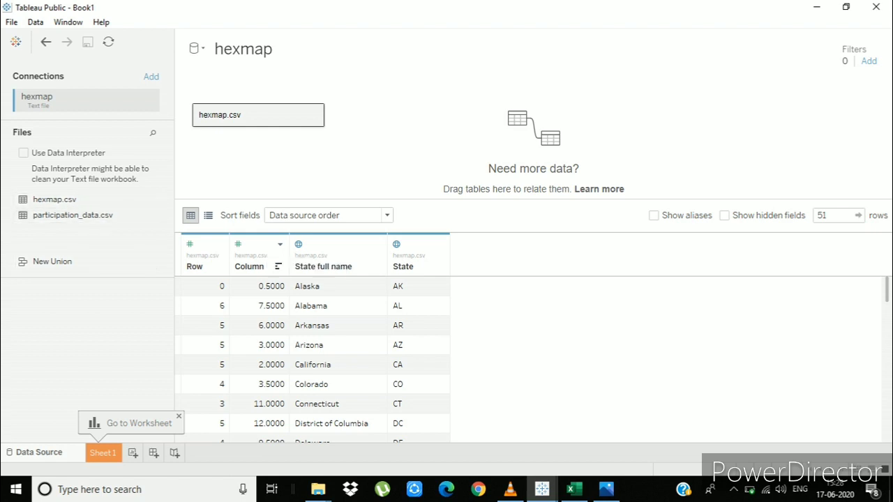
Step: Relate participation_data.csv to hexmap.csv in the data source and check the fields used in their relationship
drag(72, 215, 374, 132)
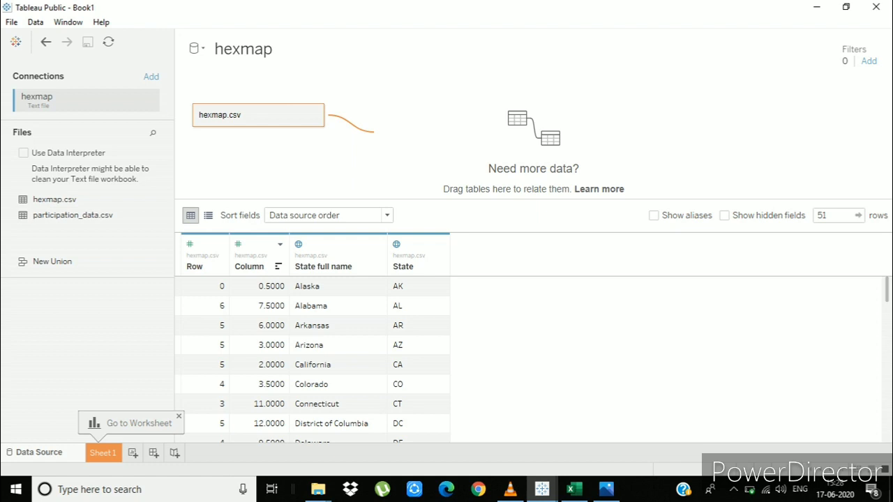
drag(377, 132, 376, 133)
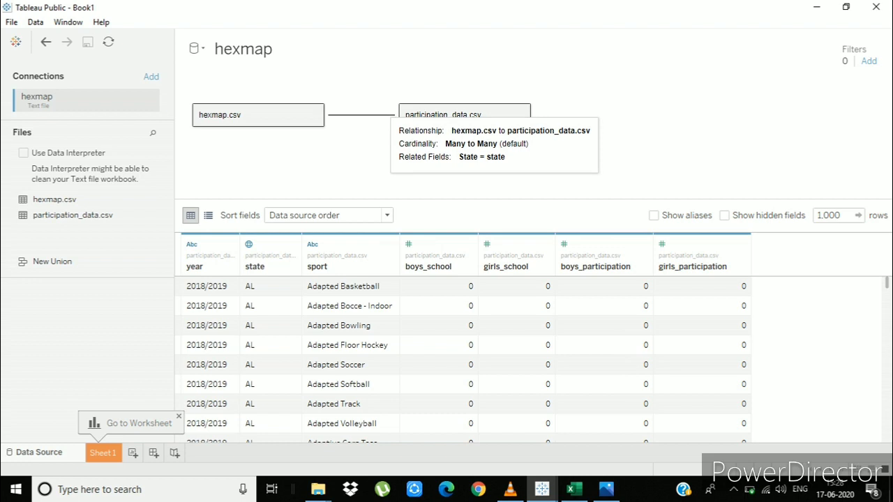
click(380, 114)
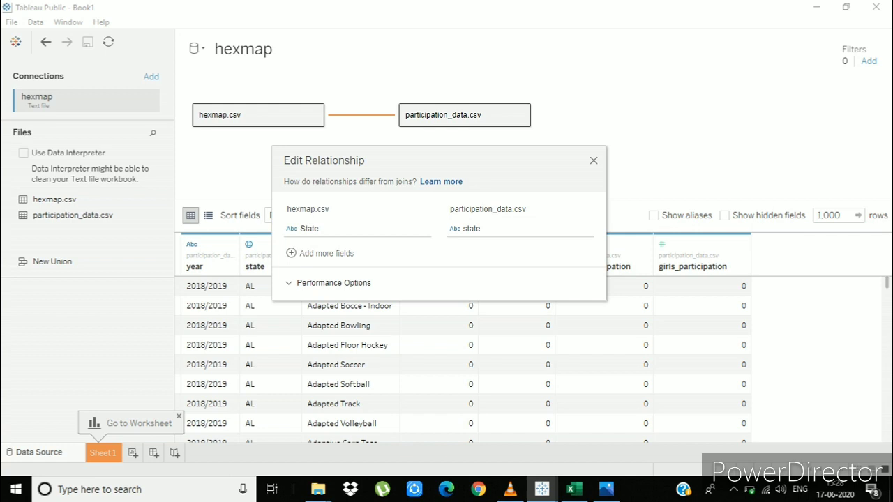
click(593, 160)
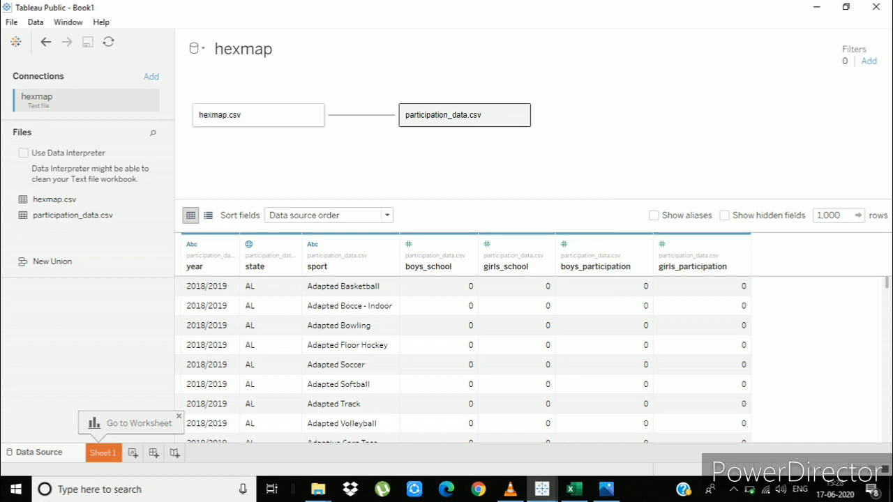
Step: In Sheet 1, convert the Column and Row fields of hexmap.csv to dimensions
click(102, 453)
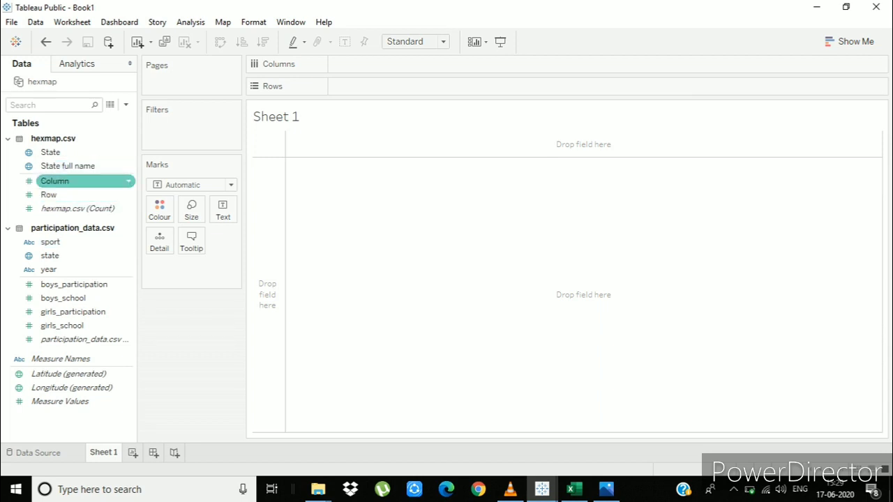
right_click(129, 180)
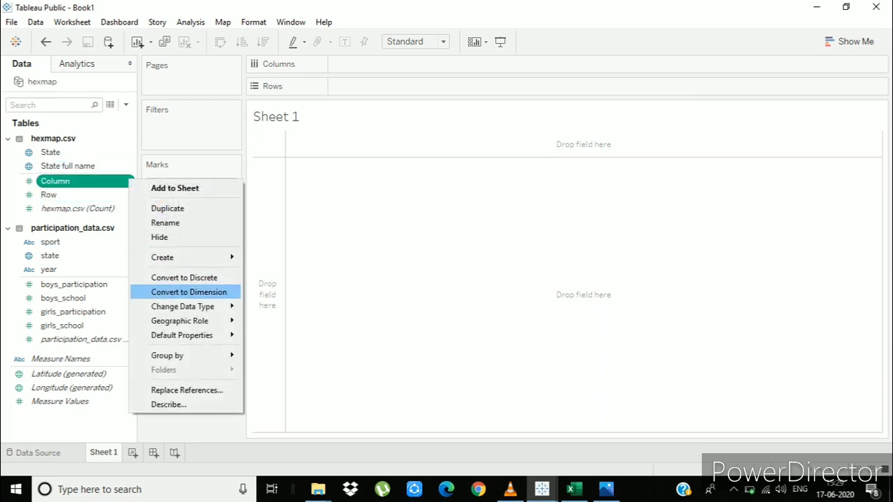
click(188, 291)
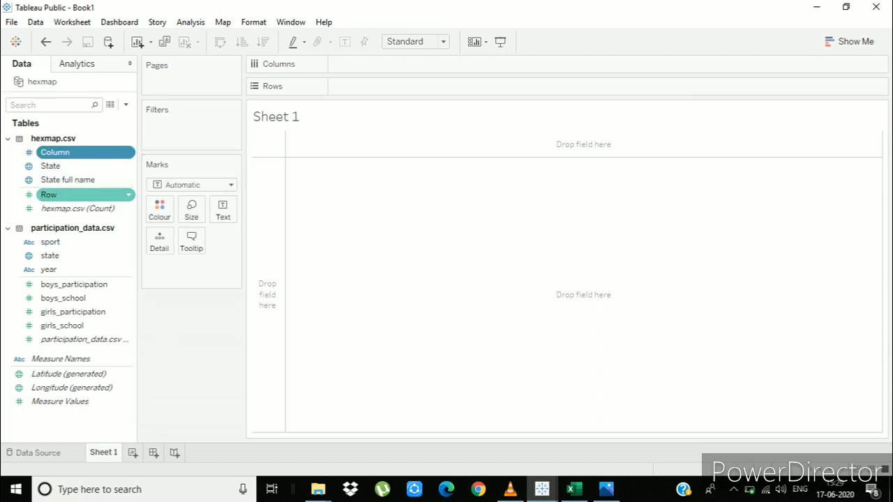
right_click(128, 195)
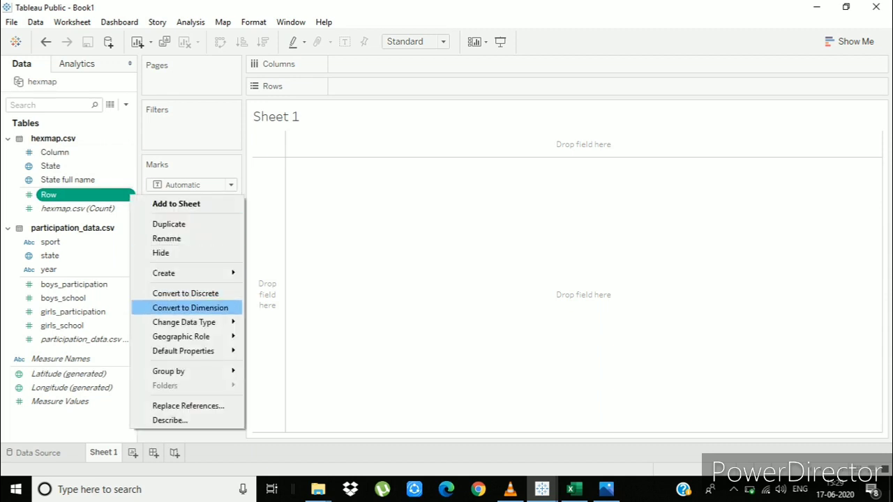
click(190, 307)
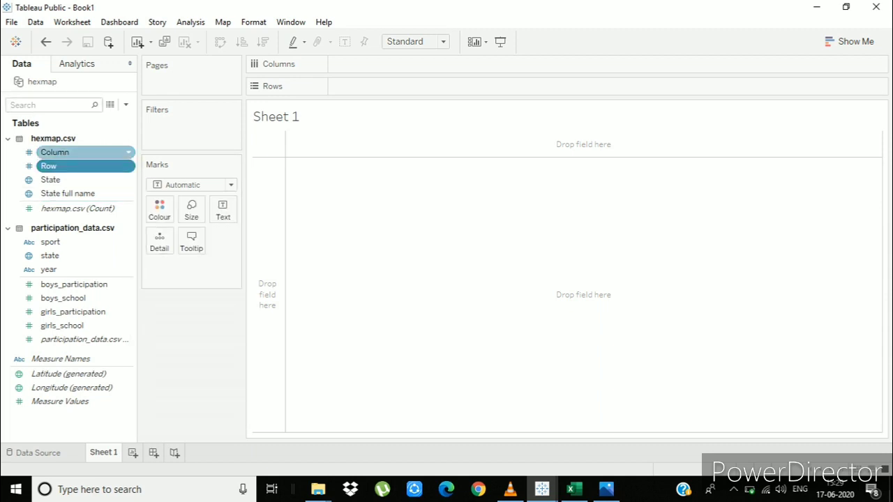
Step: Convert the Column and Row dimensions of hexmap.csv to continuous
right_click(128, 153)
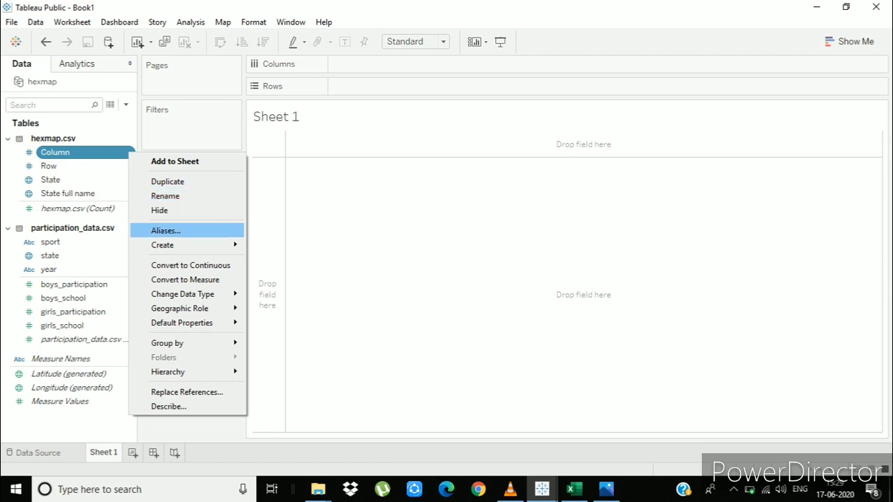
key(Escape)
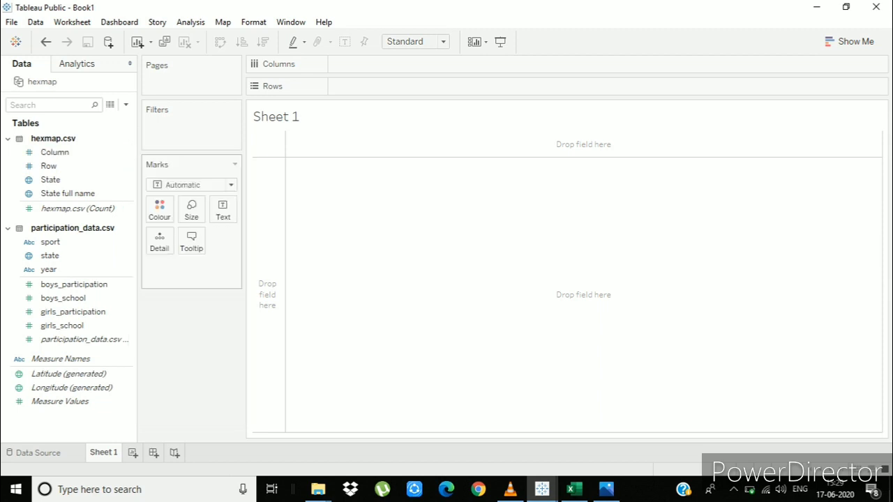
right_click(129, 168)
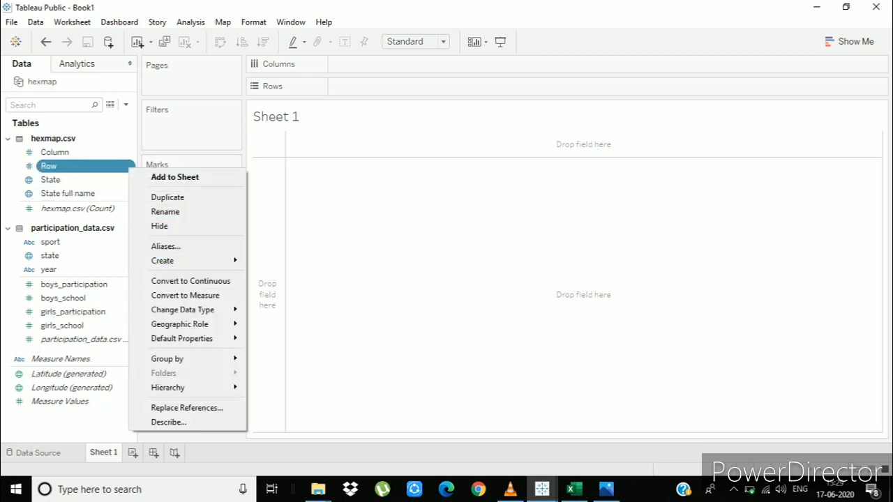
key(Escape)
Step: Plot the Column field on Columns against the Row field on Rows
click(55, 152)
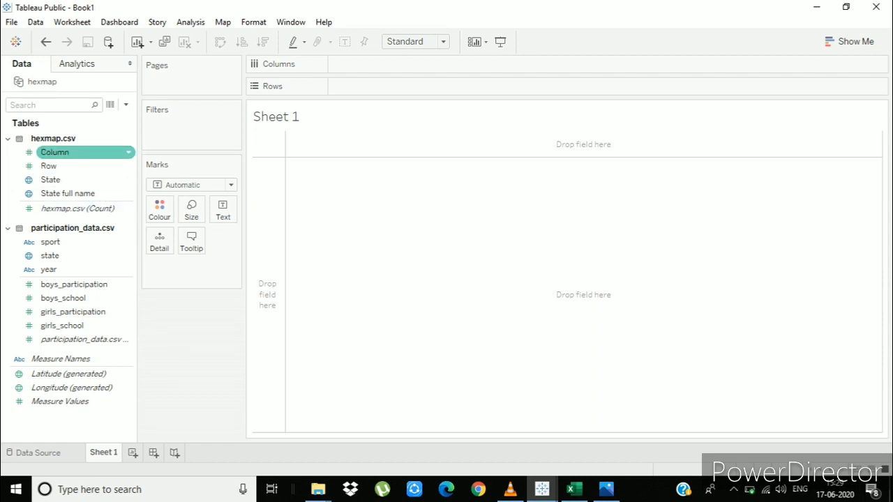
drag(55, 152, 376, 67)
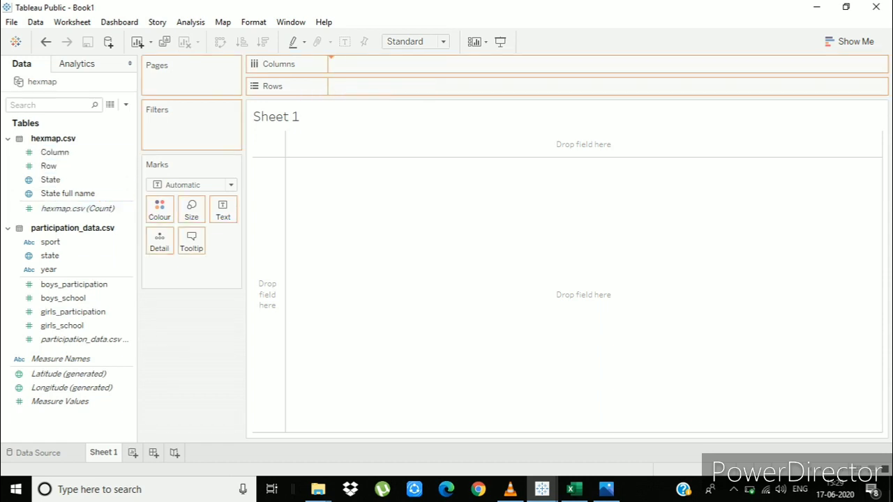
click(48, 166)
mouse_move(48, 166)
mouse_down()
mouse_move(179, 152)
mouse_move(380, 97)
mouse_move(380, 89)
mouse_up()
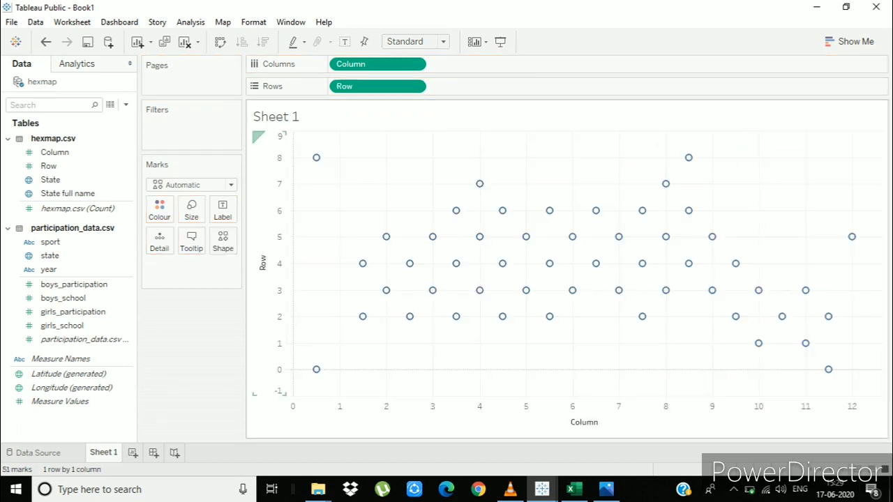
Step: Reverse the scale of the Row axis and close the axis settings
double_click(274, 262)
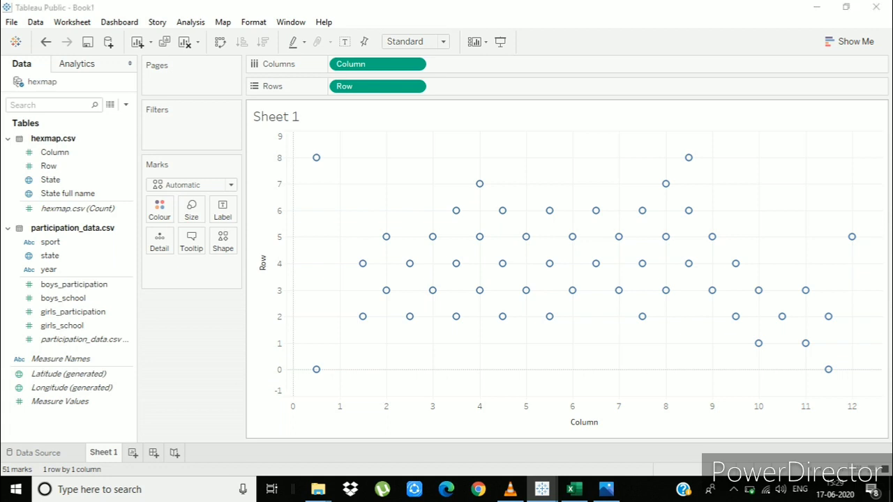
click(315, 244)
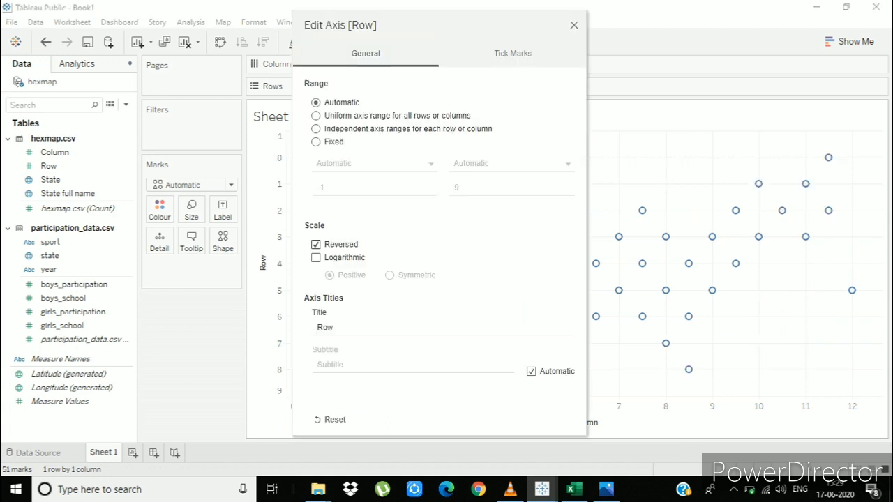
click(573, 25)
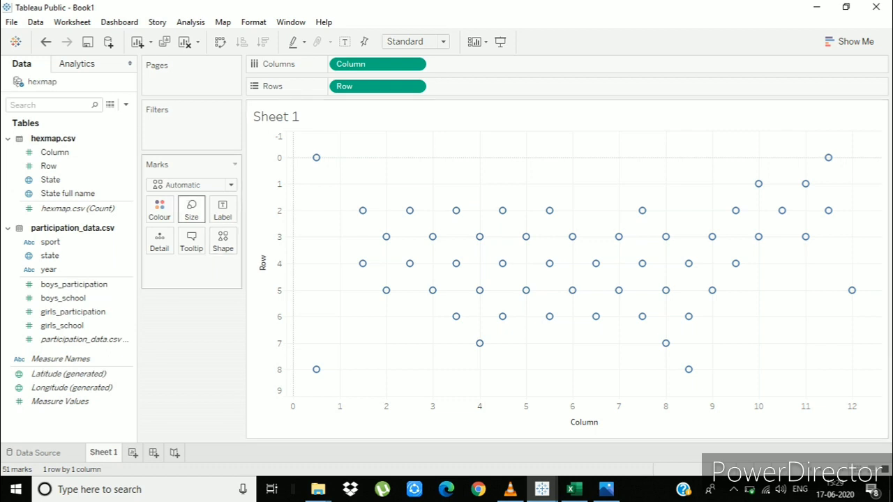
Step: Set the mark type to Shape and check the available shapes without choosing another one
click(231, 185)
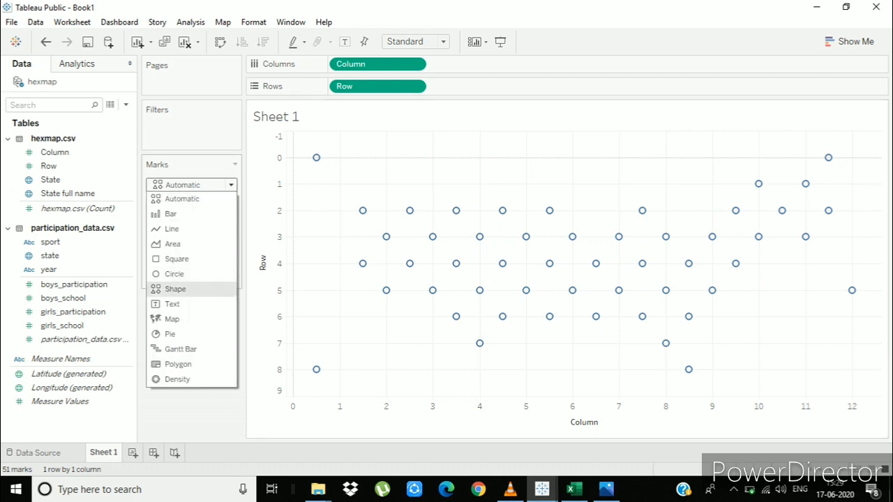
click(175, 289)
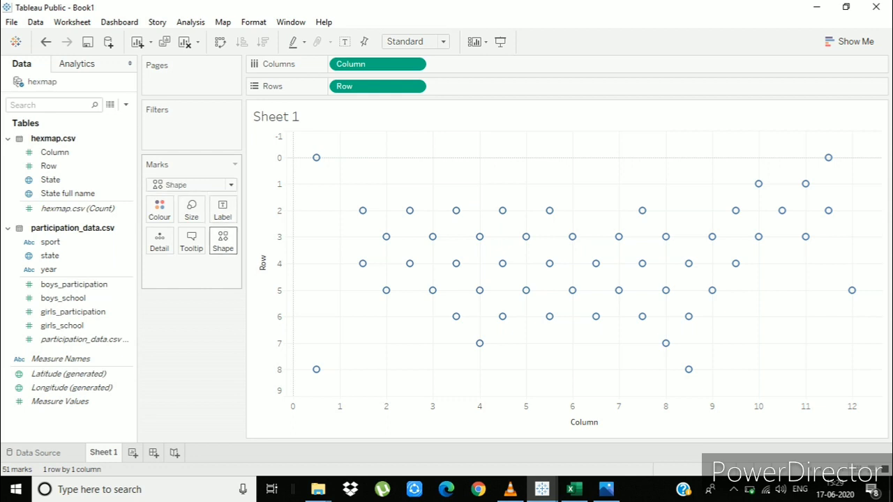
click(223, 240)
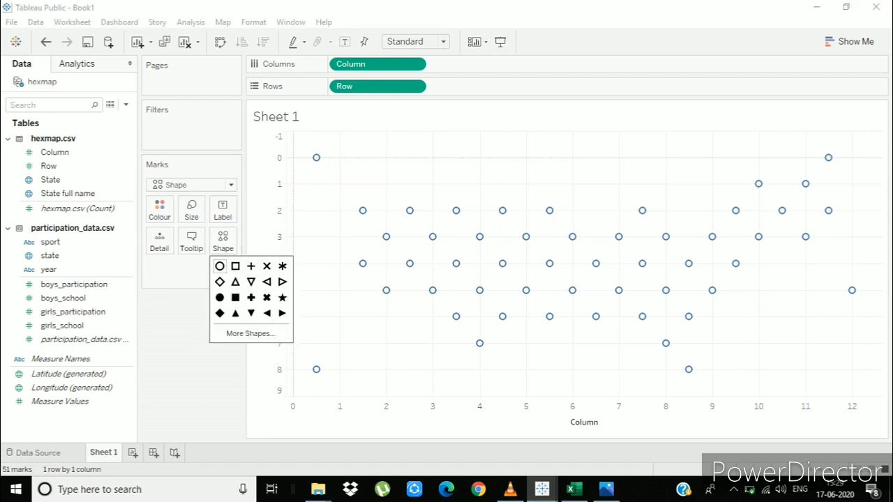
key(Escape)
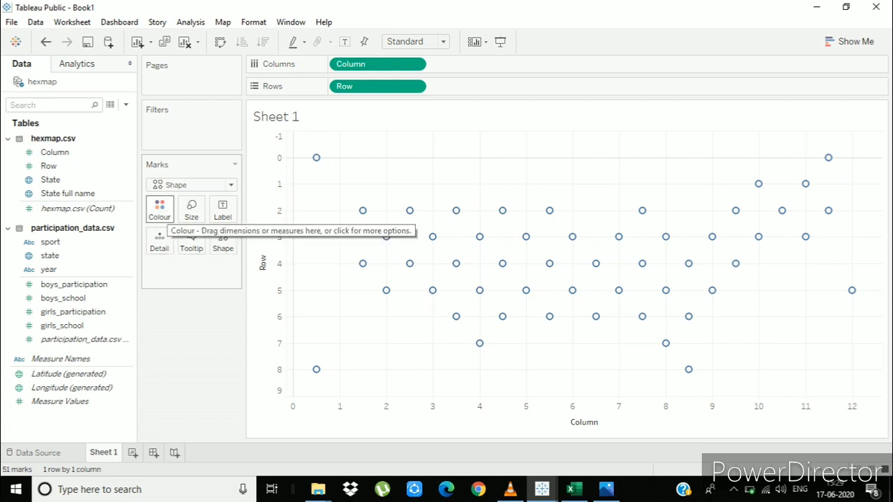
Step: Enlarge the circle marks to slightly above the middle of the size range
click(191, 209)
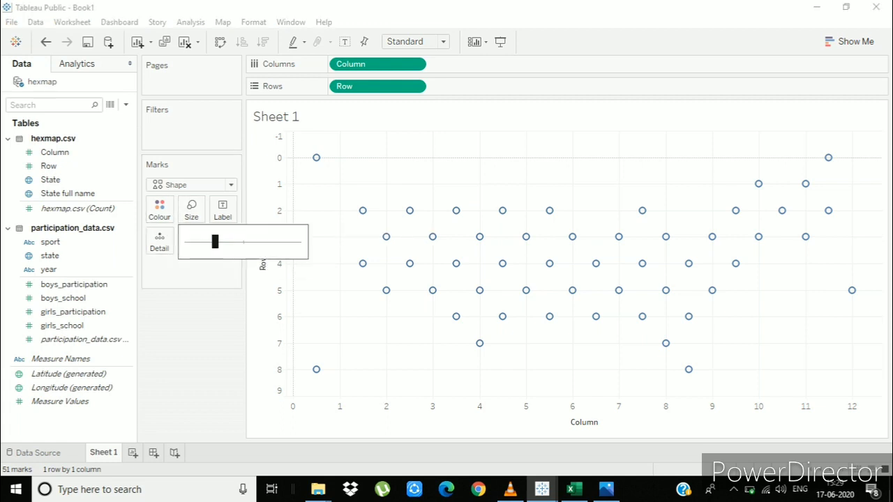
drag(215, 242, 253, 241)
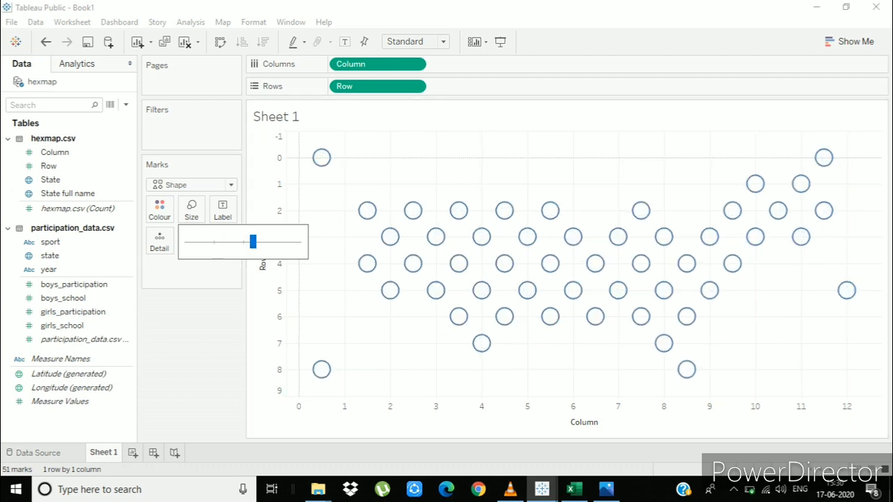
key(Escape)
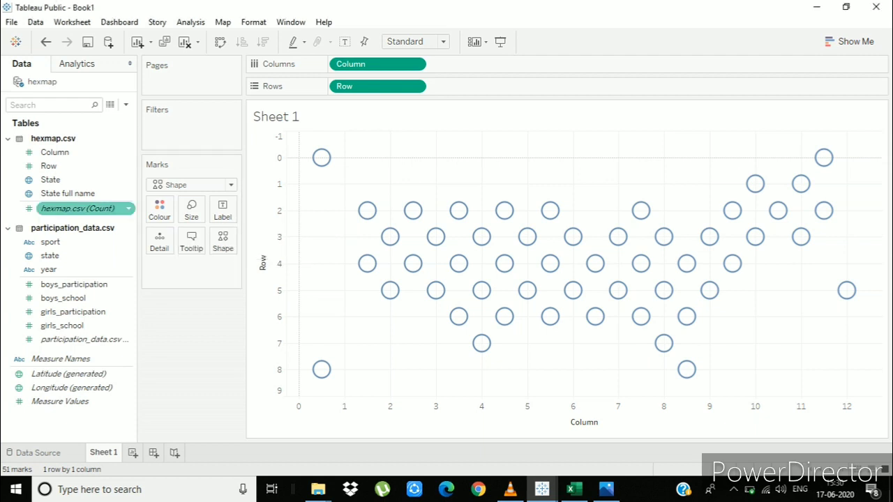
Step: Add a second Row field after the existing one on Rows and reverse the scale of its axis
click(48, 166)
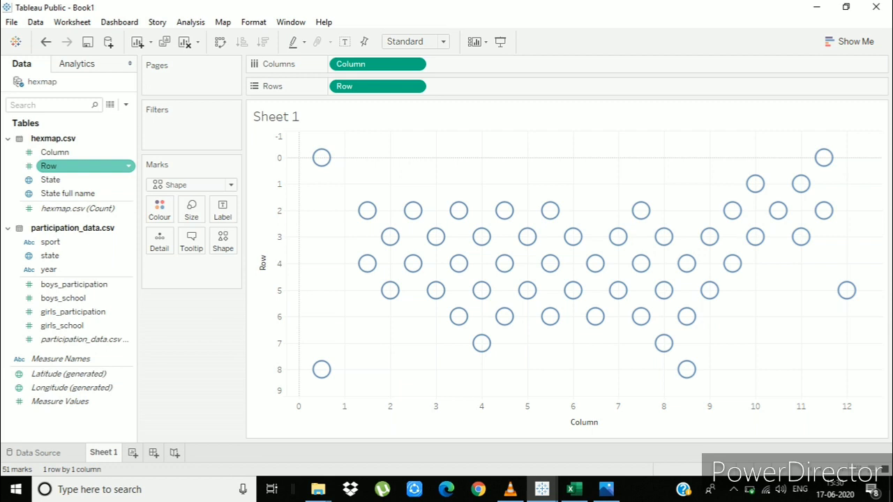
drag(48, 166, 454, 87)
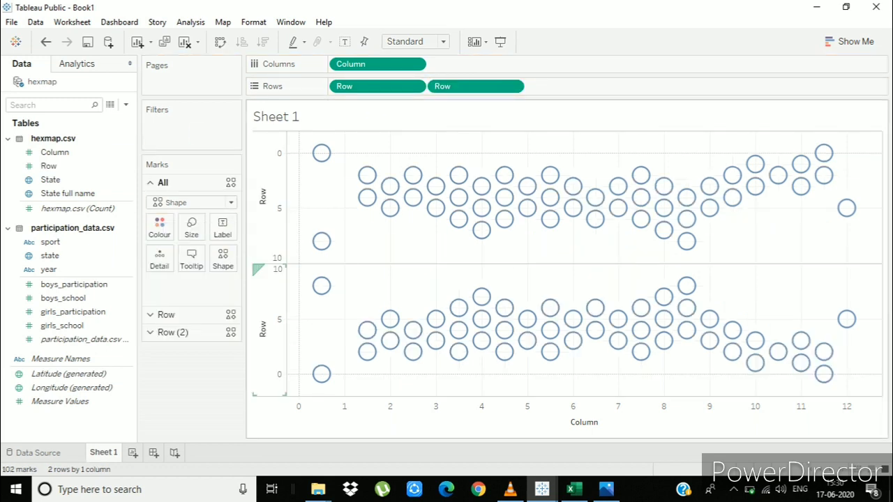
double_click(270, 330)
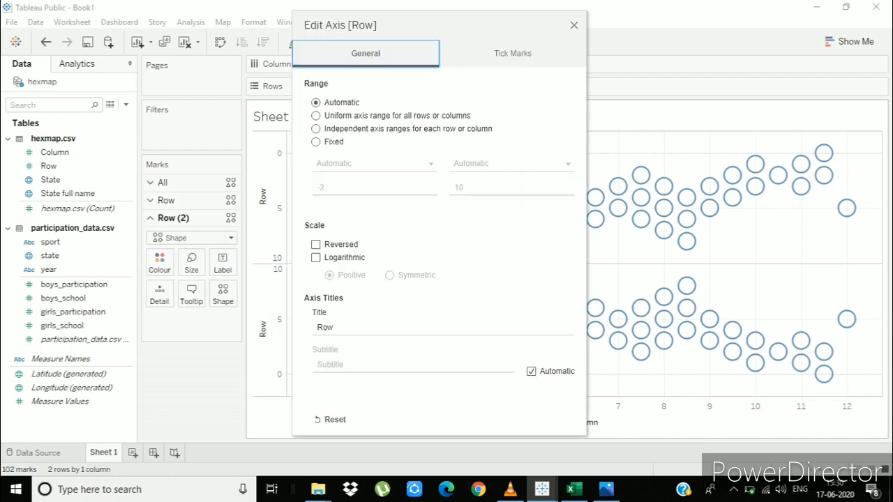
click(315, 244)
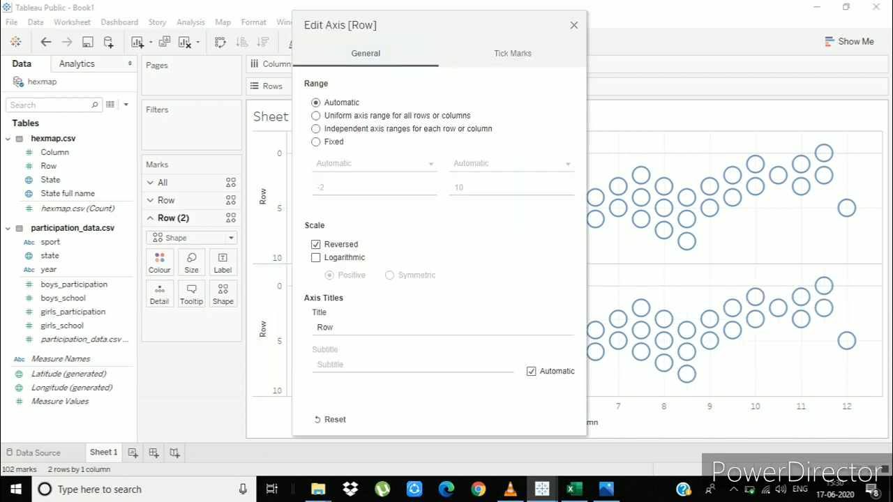
click(574, 25)
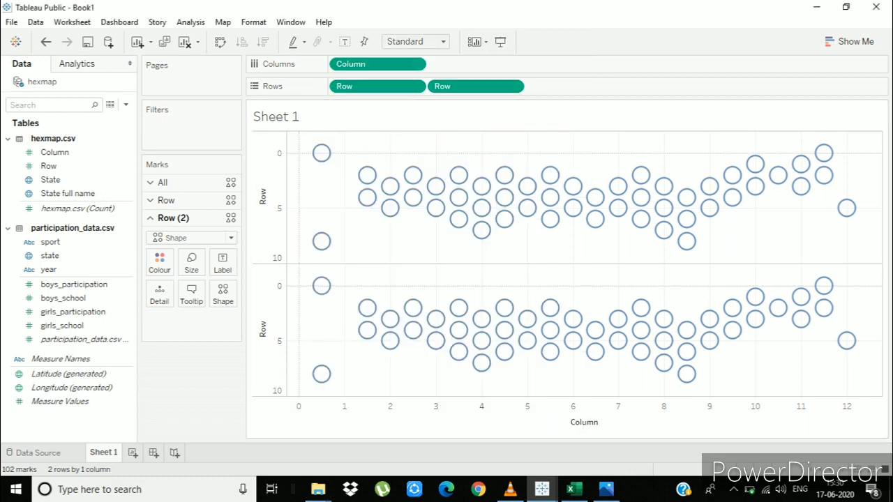
Step: Size the second Row marks by girls_participation
click(61, 326)
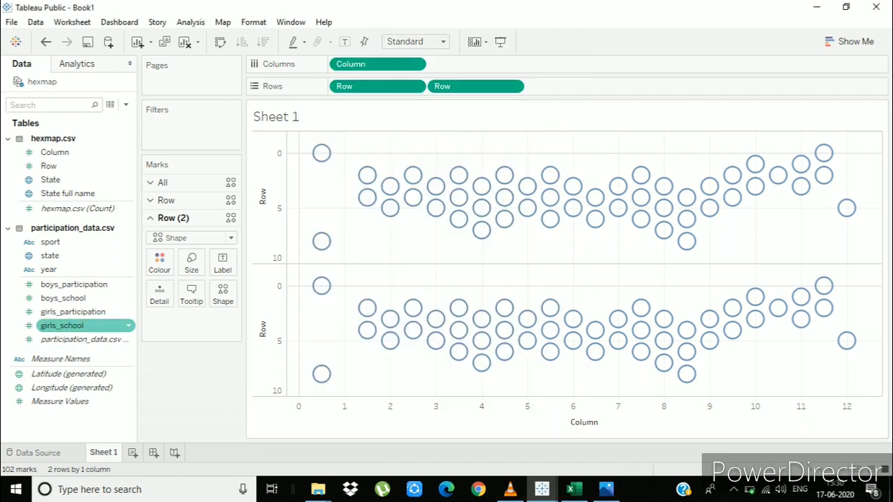
click(62, 297)
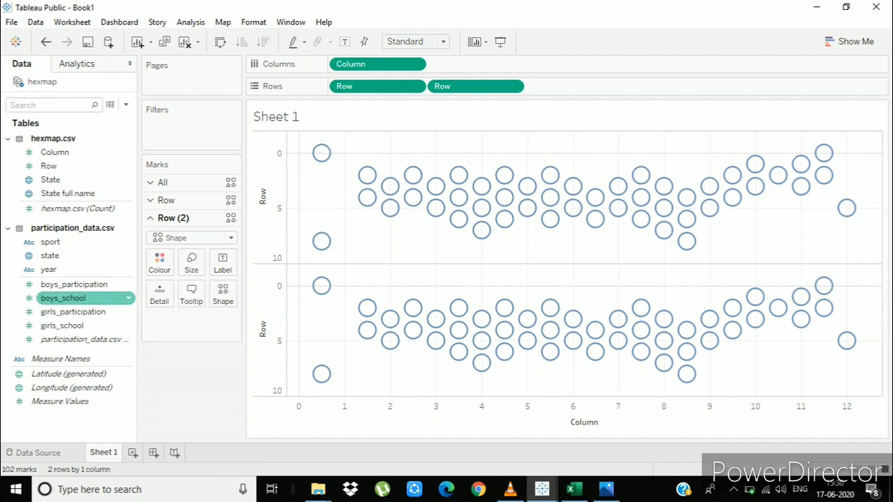
click(48, 270)
click(63, 297)
click(72, 312)
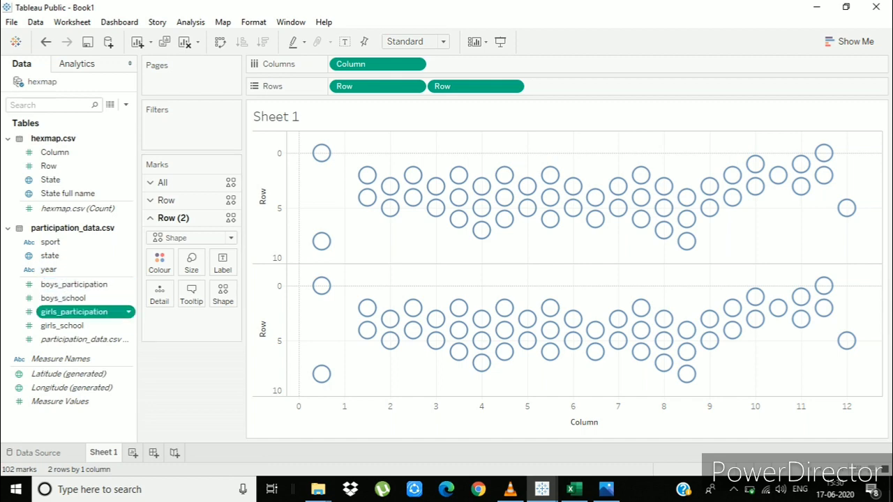
drag(73, 312, 191, 263)
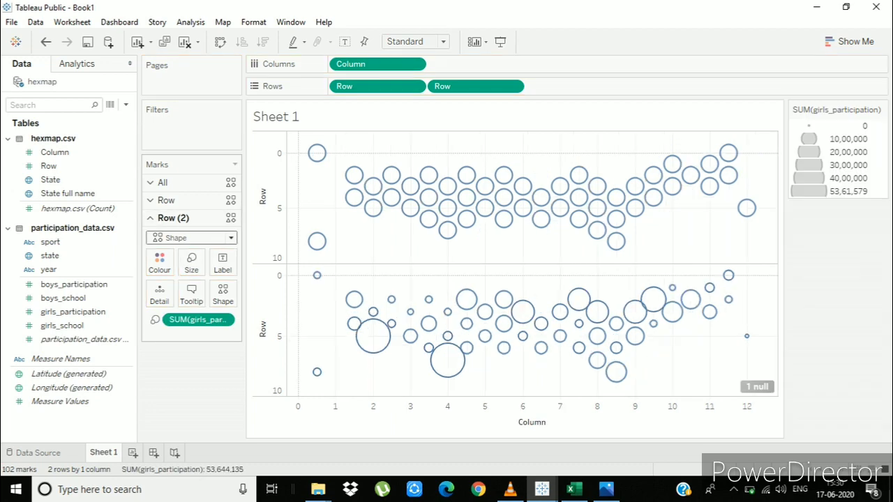
Step: Keep the second Row marks as Shape and change their shape to a filled circle
click(191, 238)
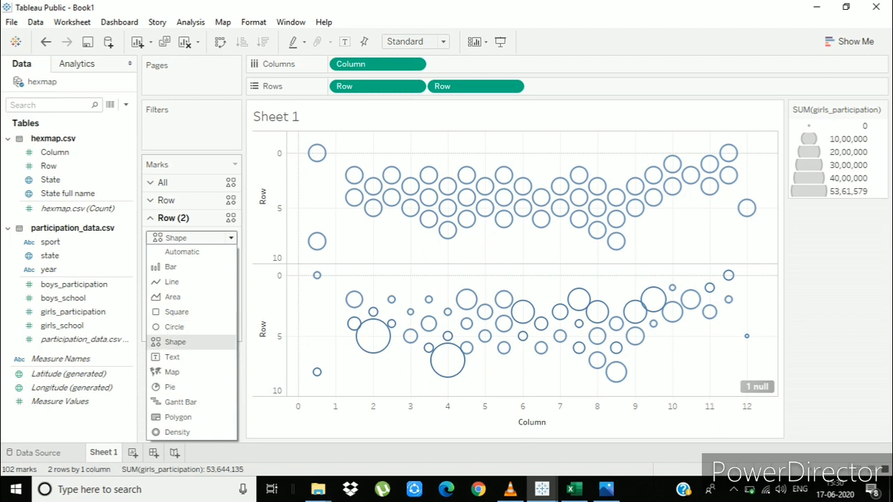
click(175, 341)
click(223, 291)
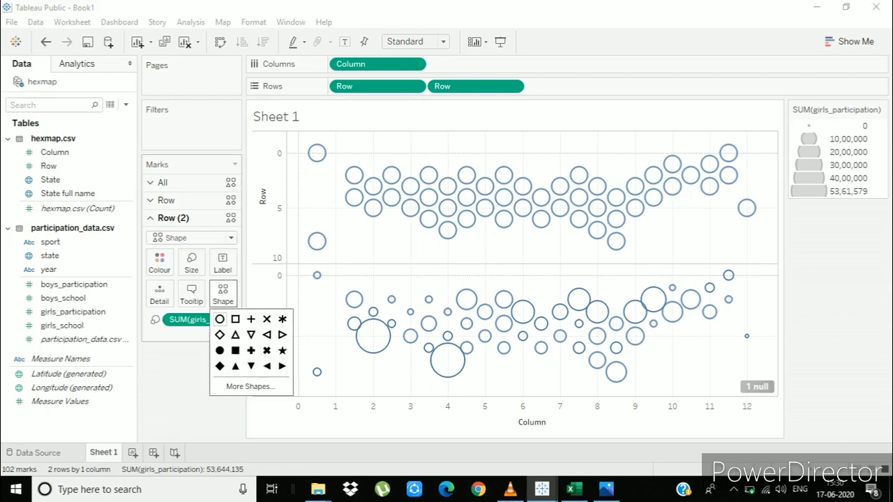
click(220, 350)
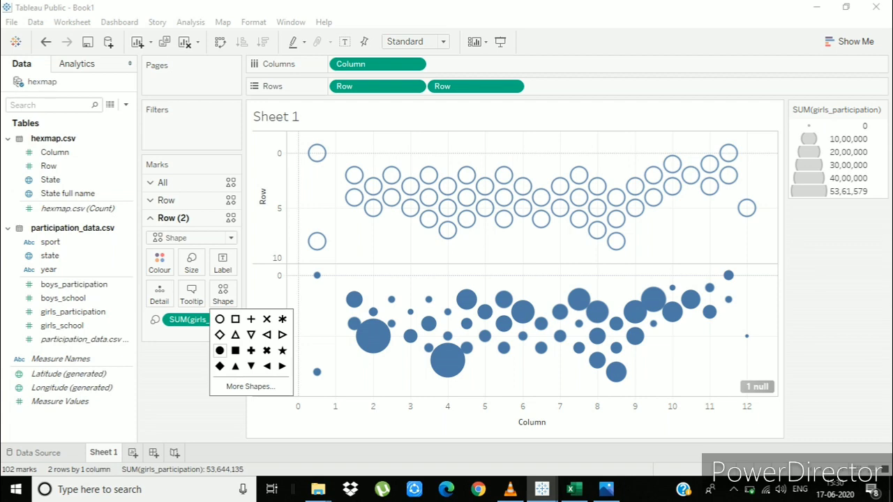
key(Escape)
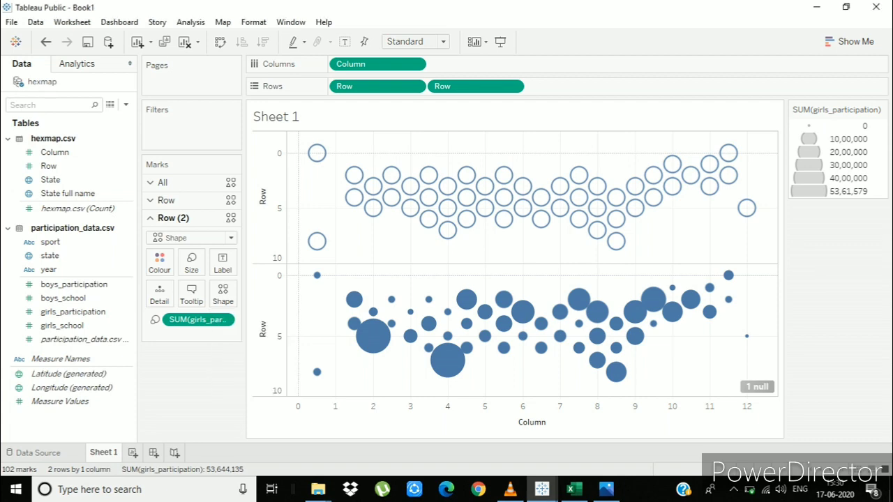
Step: Shrink the filled circles to about a quarter of the size range and colour them orange
click(191, 264)
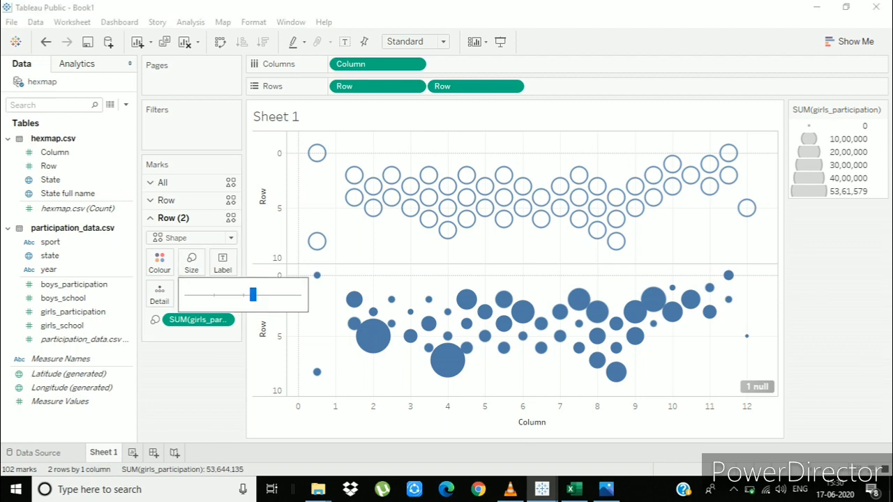
drag(252, 294, 213, 294)
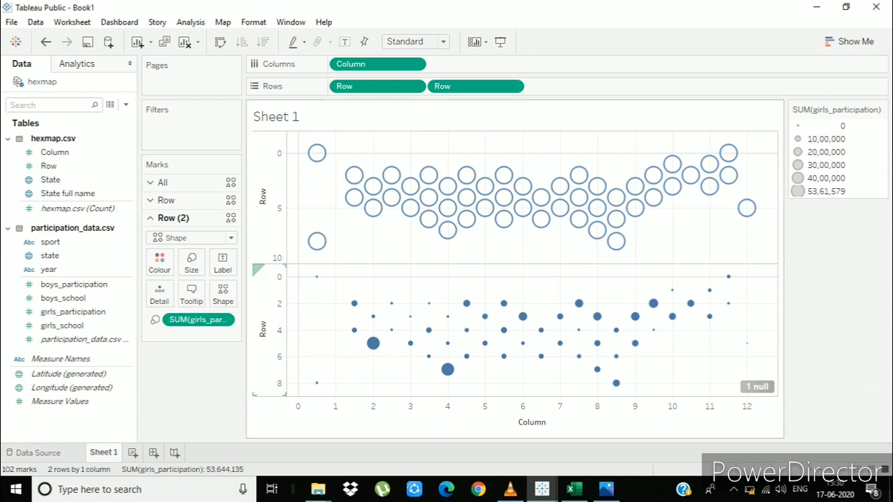
click(159, 263)
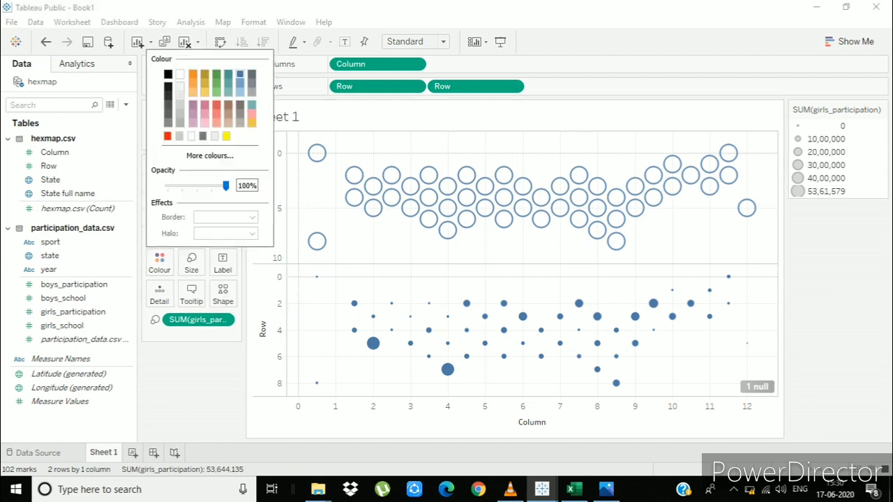
click(192, 74)
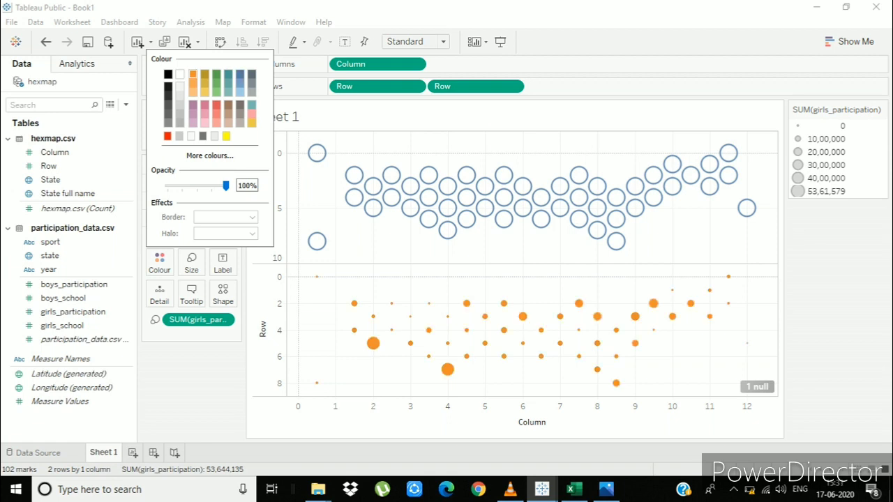
key(Escape)
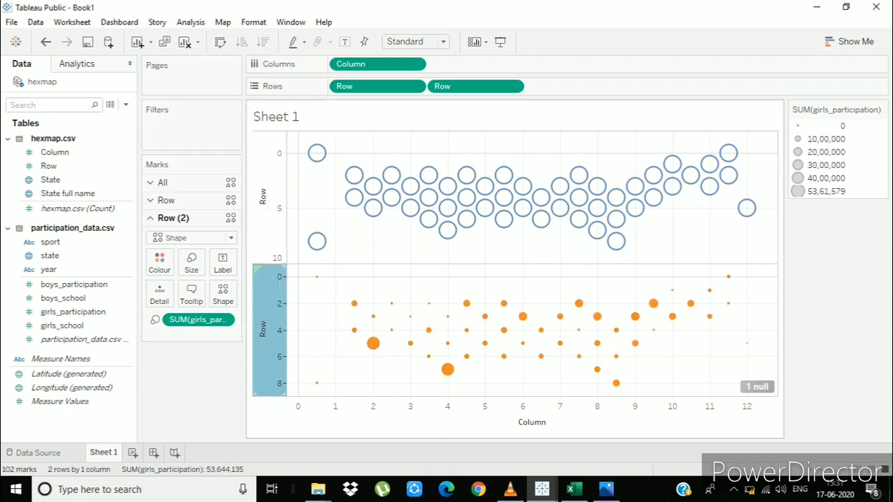
Step: Combine the two Row axes into a dual axis and fine-tune the outer circles' size to slightly above the middle of the range
right_click(264, 358)
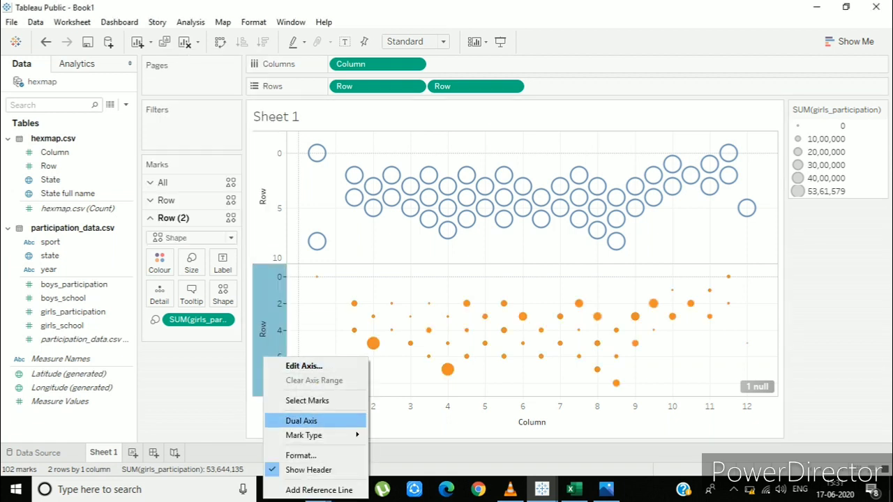
click(301, 421)
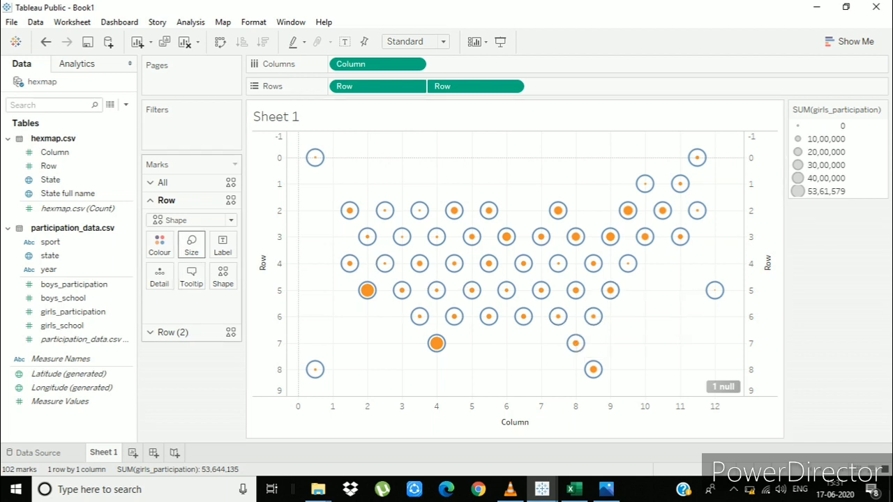
click(191, 246)
drag(252, 277, 249, 276)
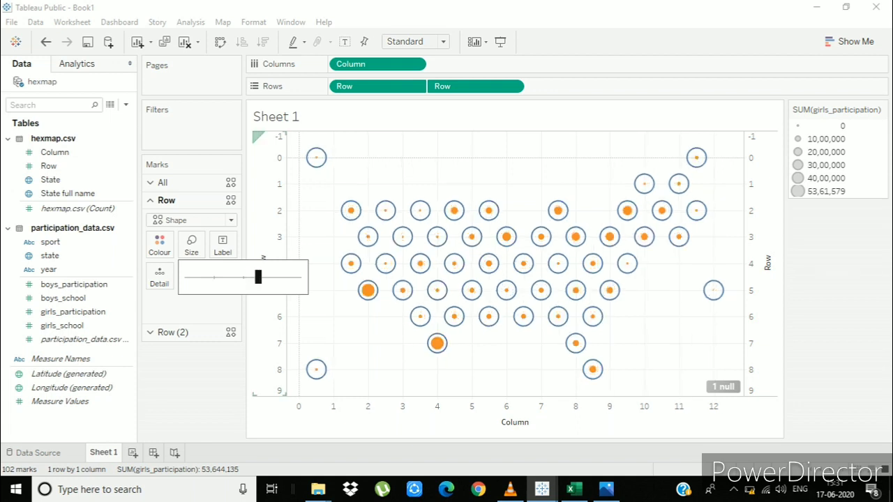
key(Escape)
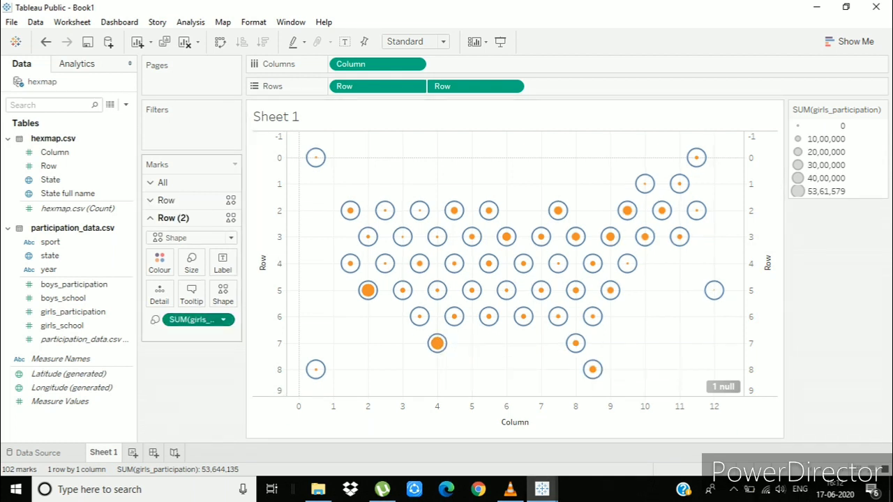
Step: Remove the girls_participation size encoding from the Row (2) marks
drag(193, 319, 124, 106)
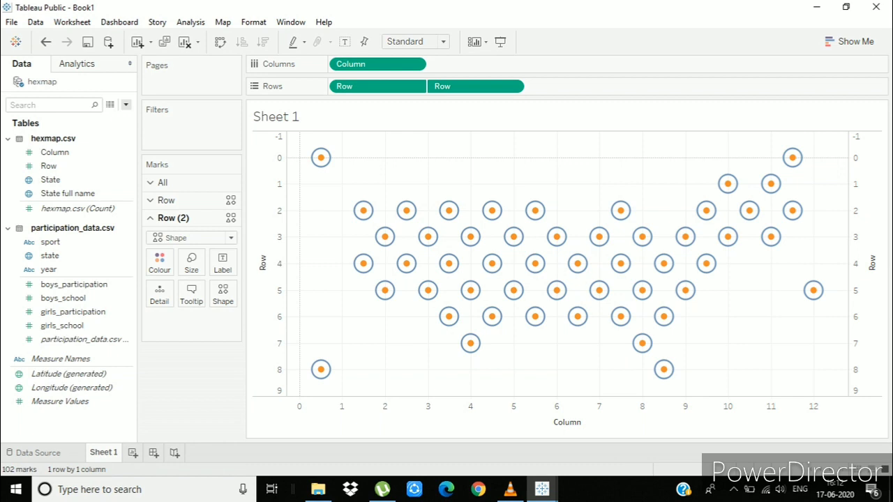
Step: Start a parameter named "Choose a Sport -" with the String data type and a list of allowable values
click(126, 104)
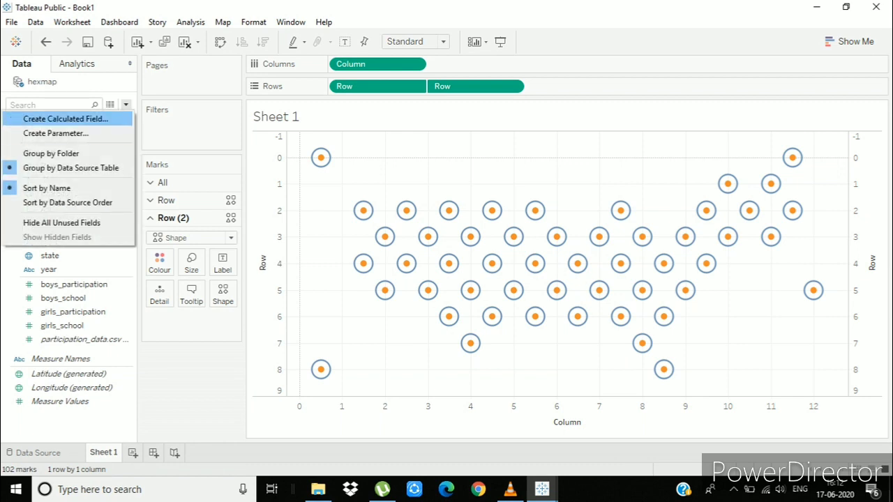
click(56, 132)
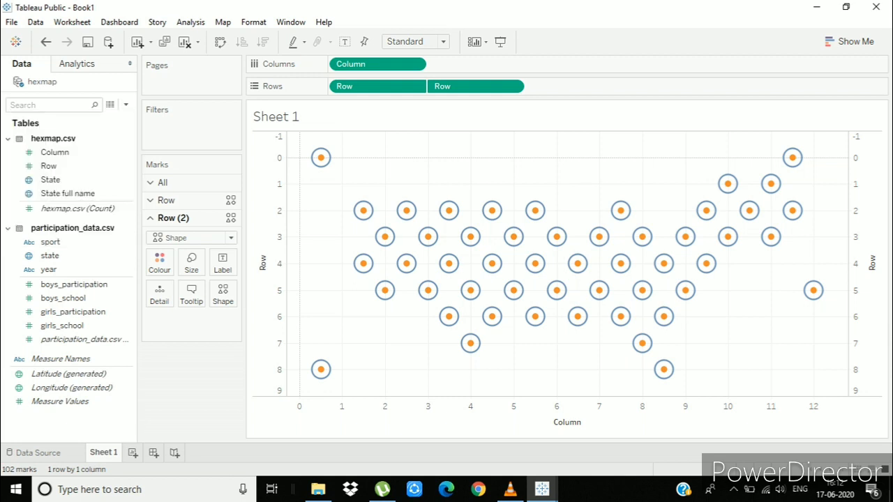
text(Ch)
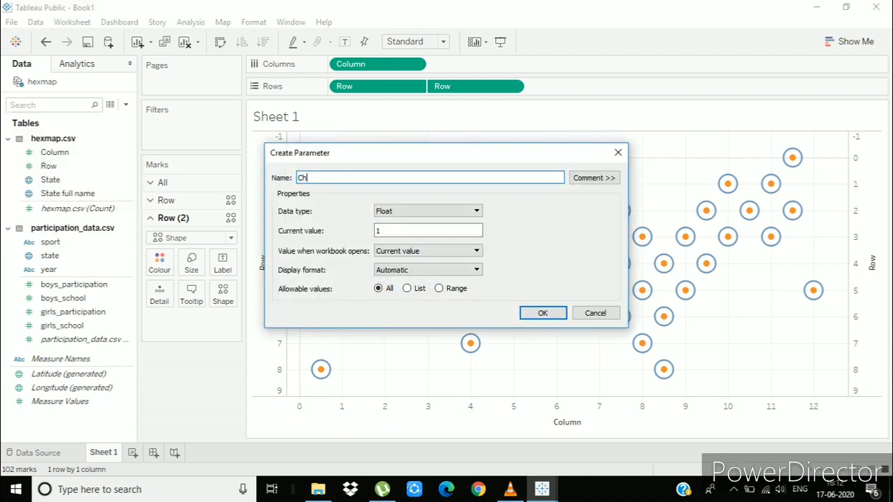
text(oose a Sport -)
click(428, 211)
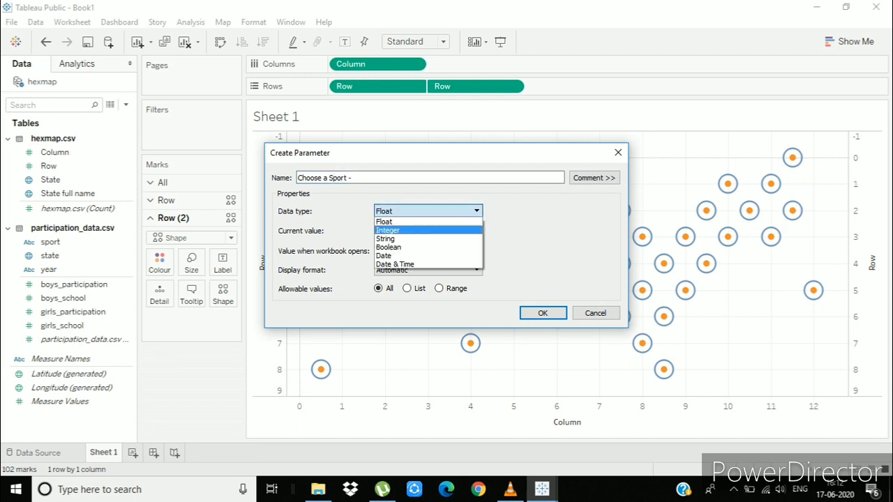
click(427, 230)
click(427, 210)
click(427, 238)
click(407, 288)
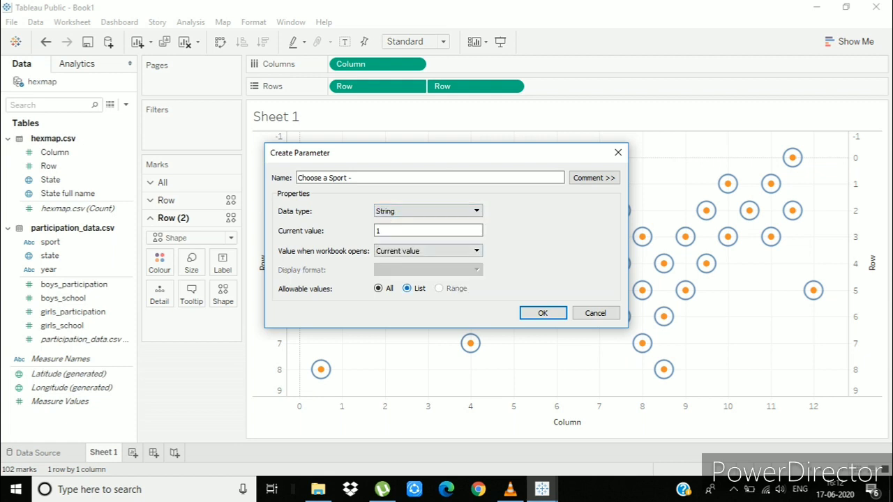
Step: Add Baseball and Basketball to the parameter's list of values
click(339, 340)
text(Baseball)
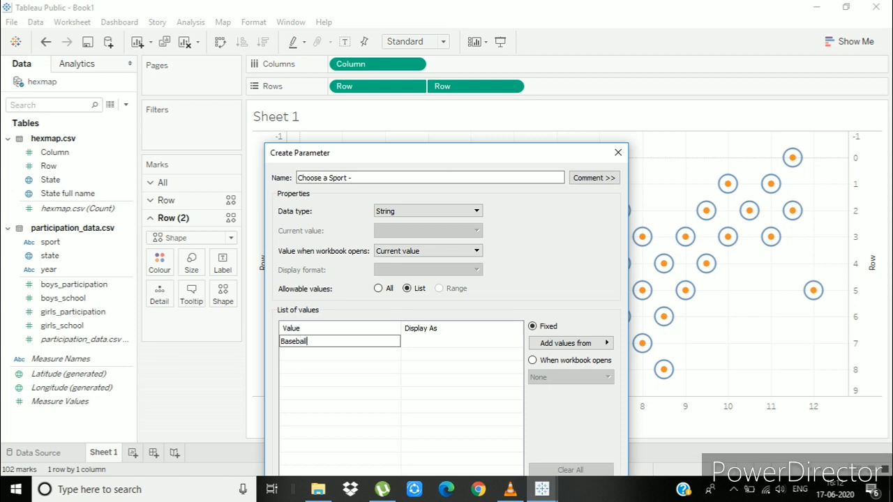
key(Tab)
key(shift+Tab)
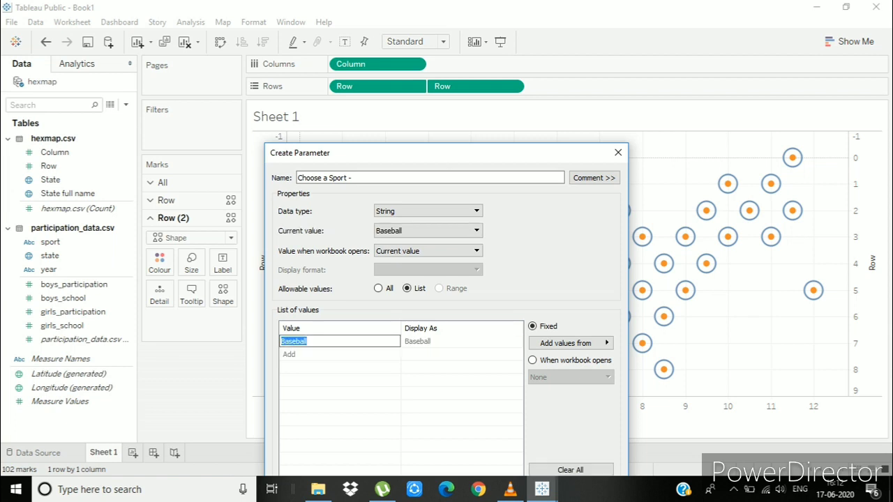
click(338, 354)
text(B)
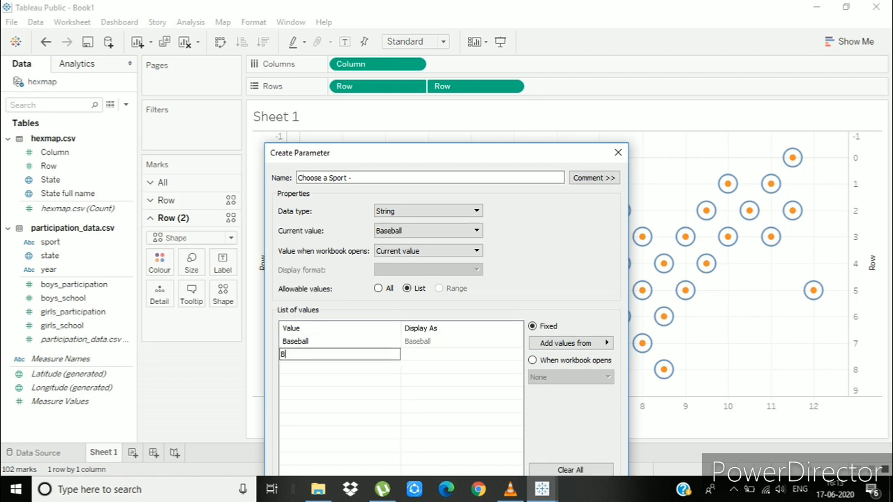
text(asketball)
key(Tab)
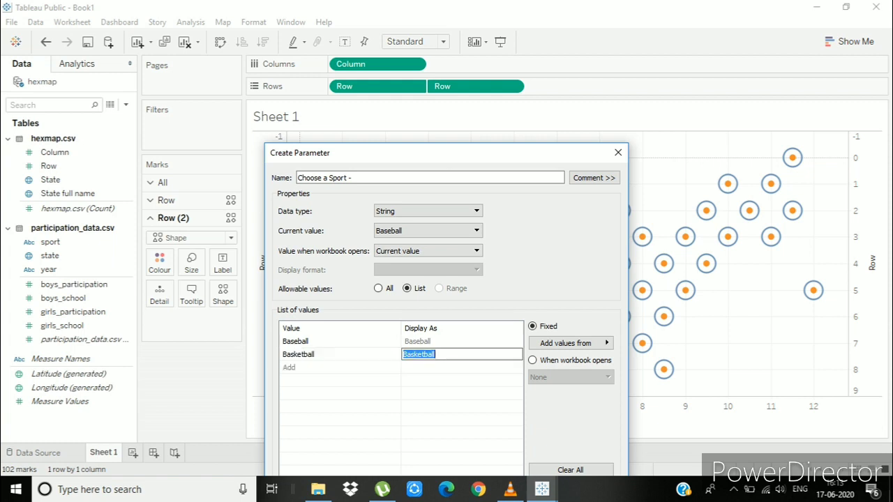
key(Tab)
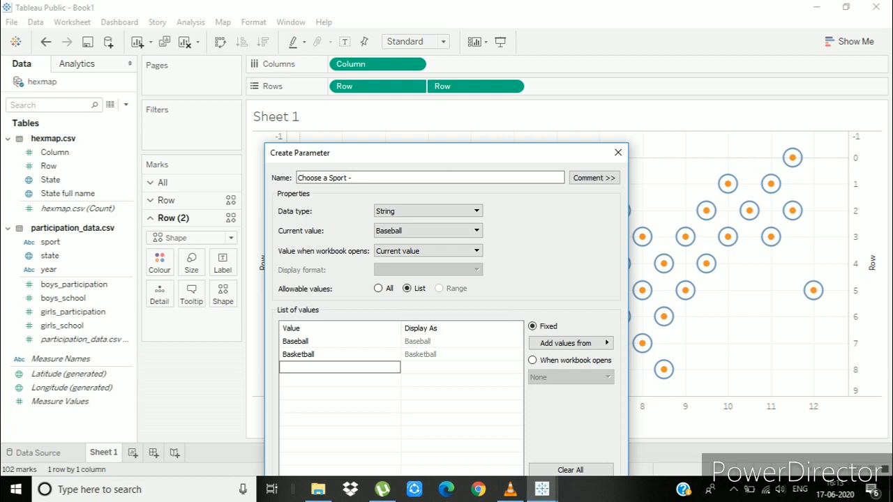
Step: Add Ice Hockey, Soccer, Tennis and Volleyball to the value list and create the parameter
text(Ice Hockey)
key(Return)
text(Soccer)
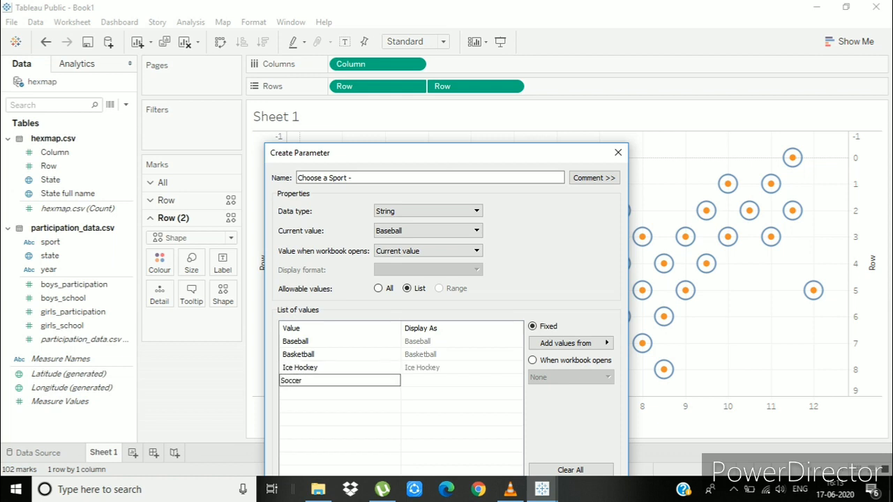
key(Return)
text(T)
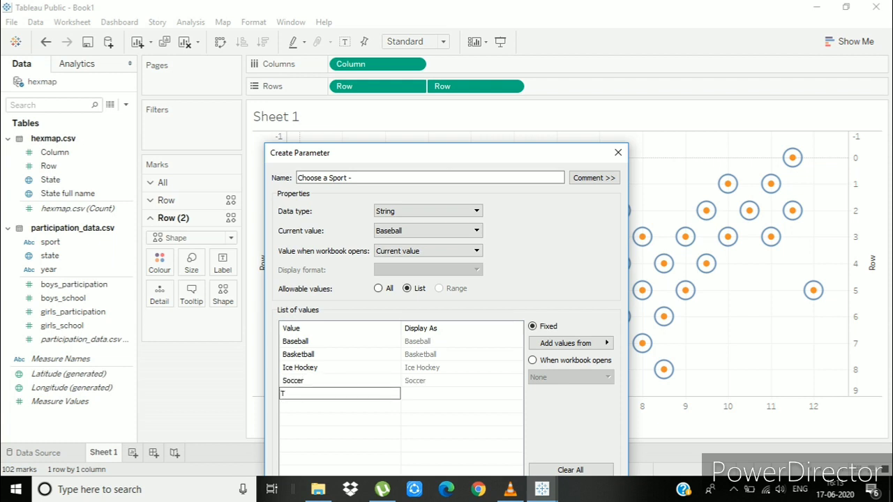
text(ennis)
key(Return)
text(V)
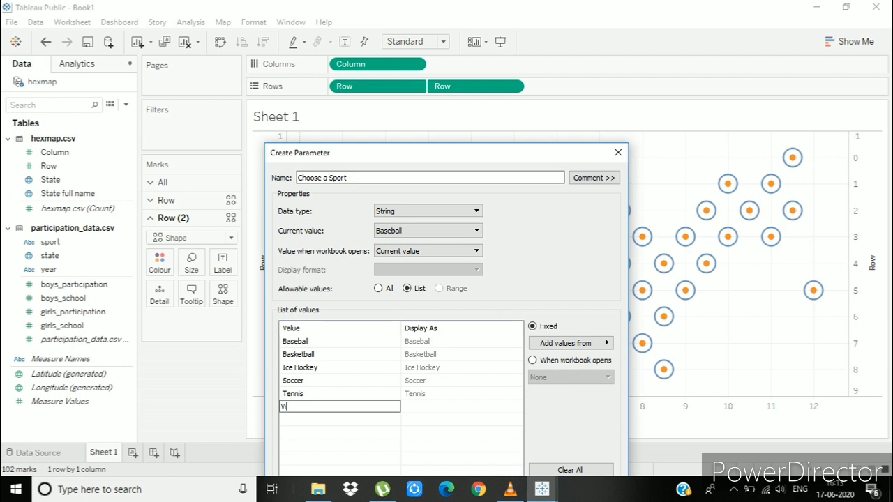
text(olleyball)
key(Return)
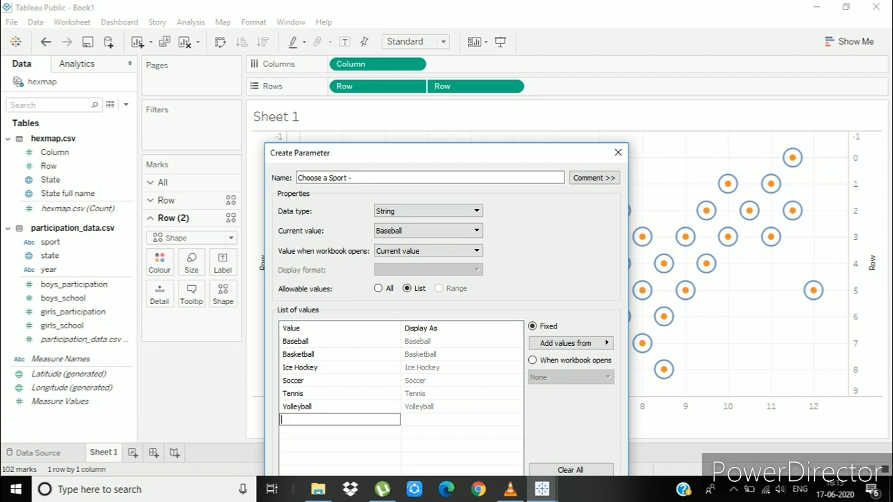
drag(439, 153, 432, 120)
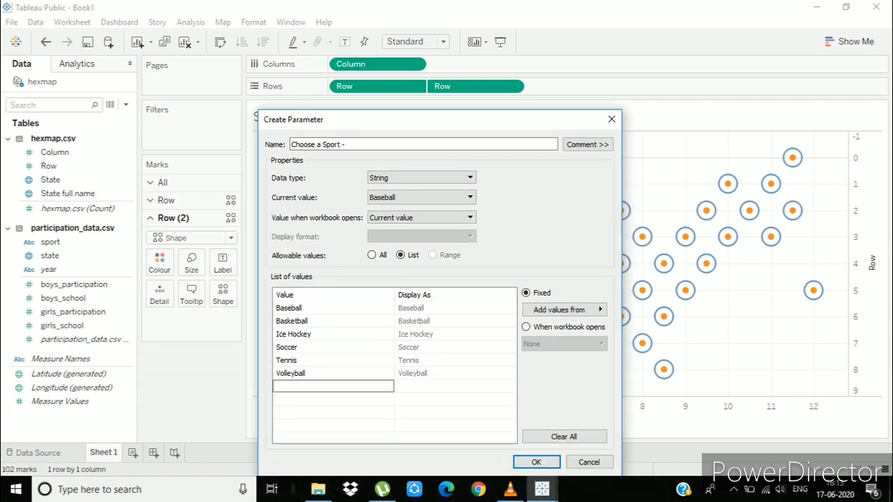
click(536, 461)
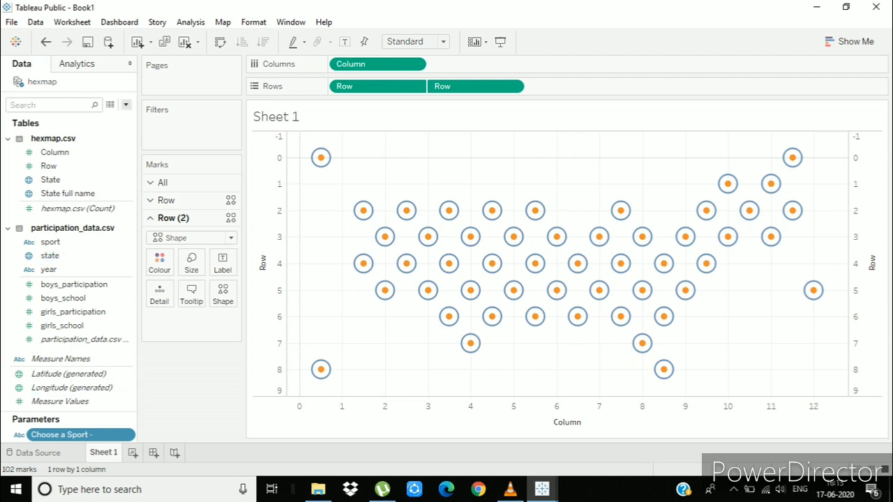
Step: Start a new calculated field named "Is Sport = True?"
click(125, 104)
click(66, 119)
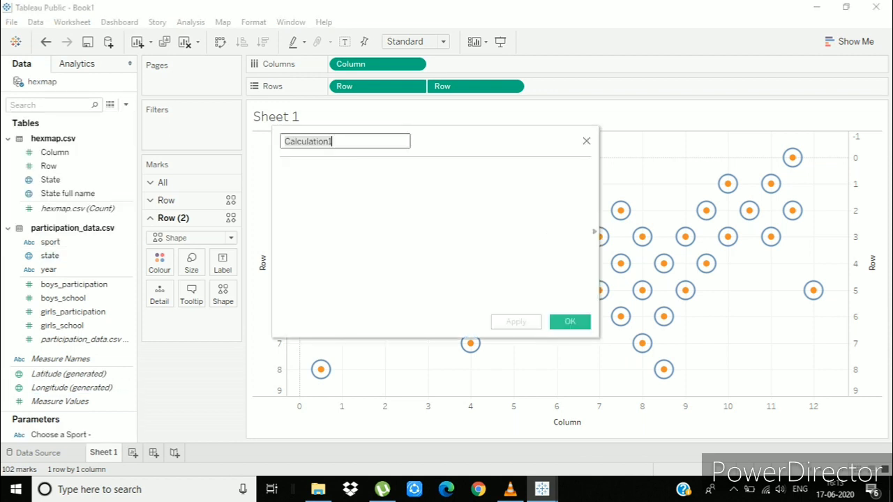
text(I)
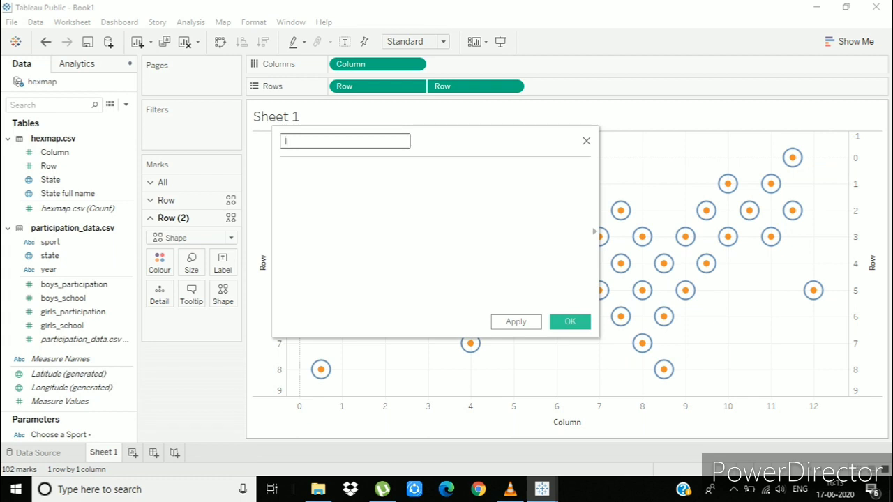
text(s Sport = True?)
click(282, 169)
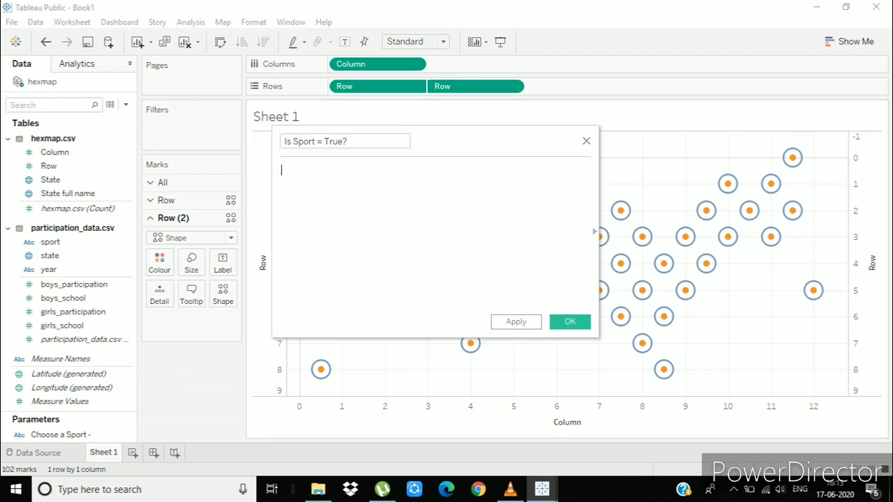
Step: Enter the formula [Choose a Sport -] = [sport] for the calculation and create the field
text(Ch)
key(Down)
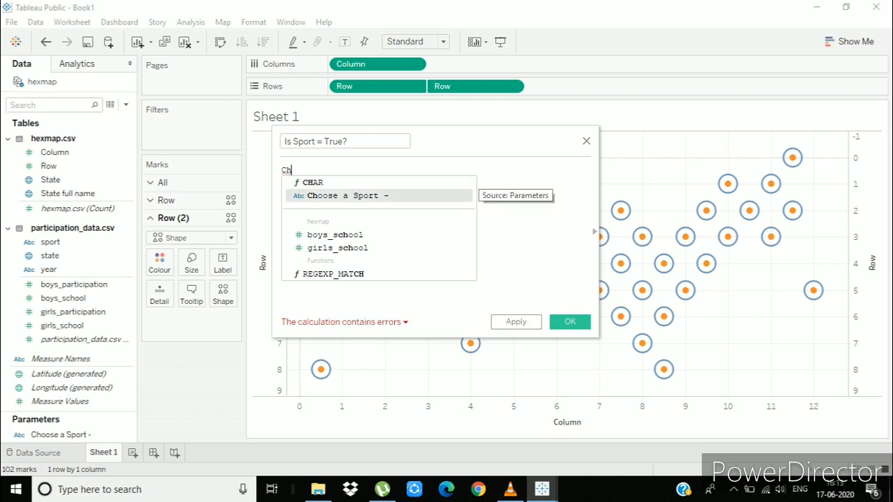
key(Return)
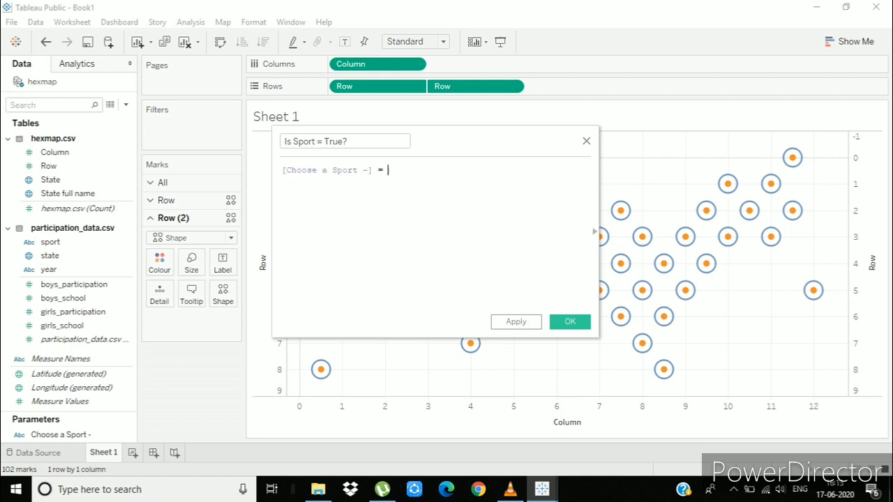
text(= )
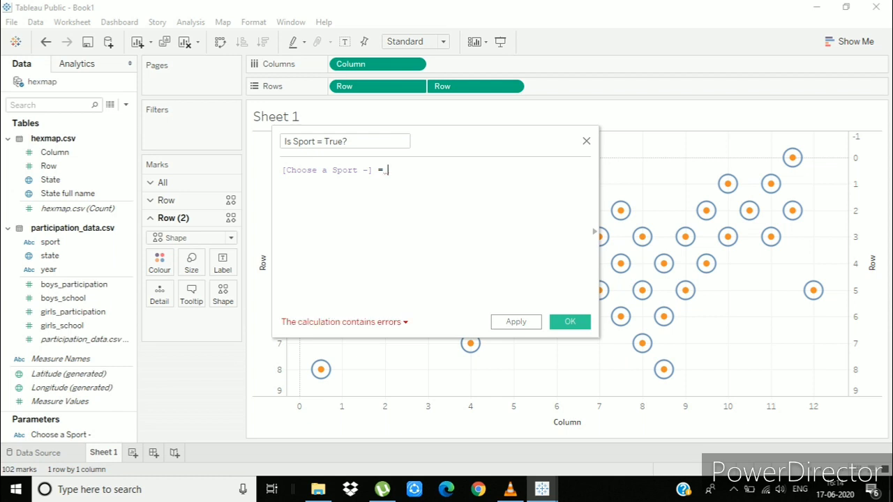
text(sp)
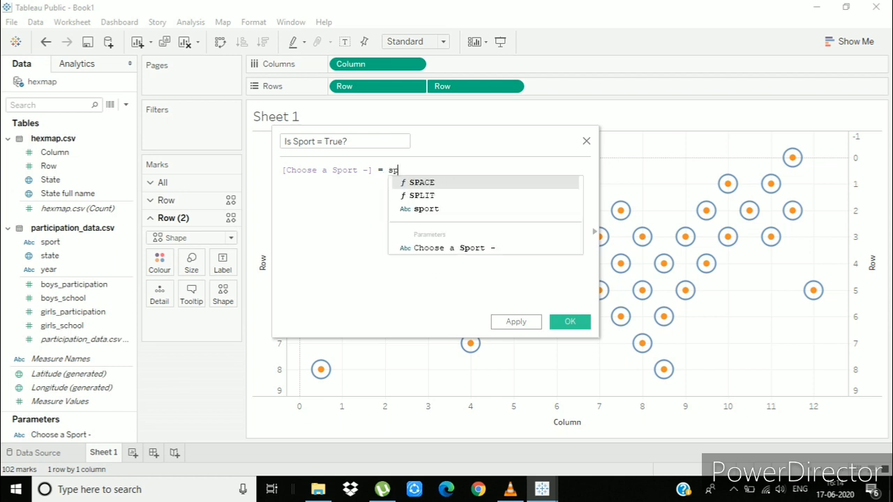
text(o)
key(Return)
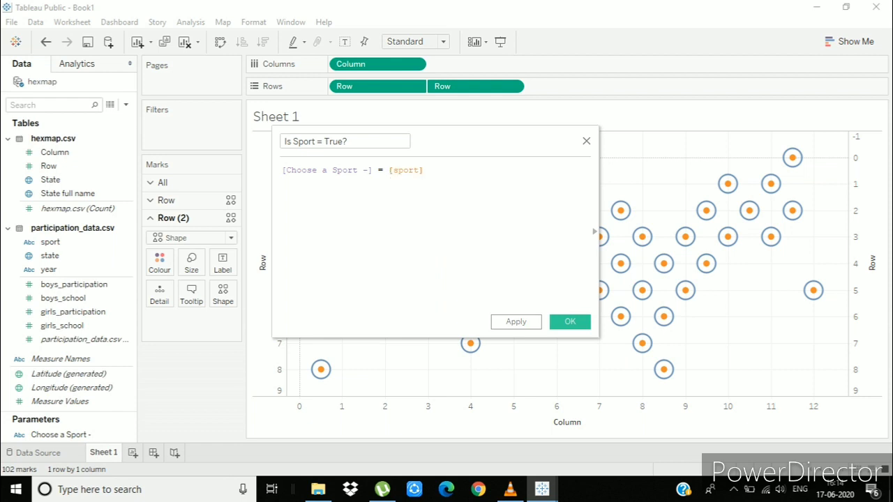
click(516, 321)
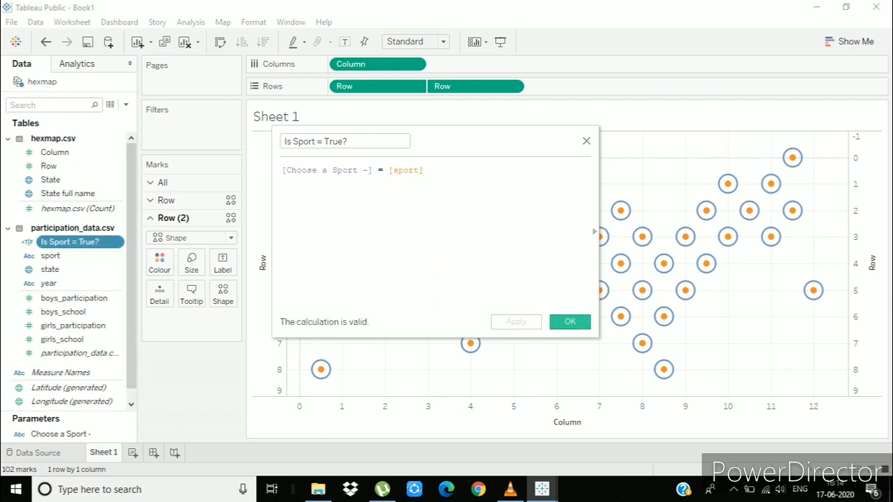
click(569, 321)
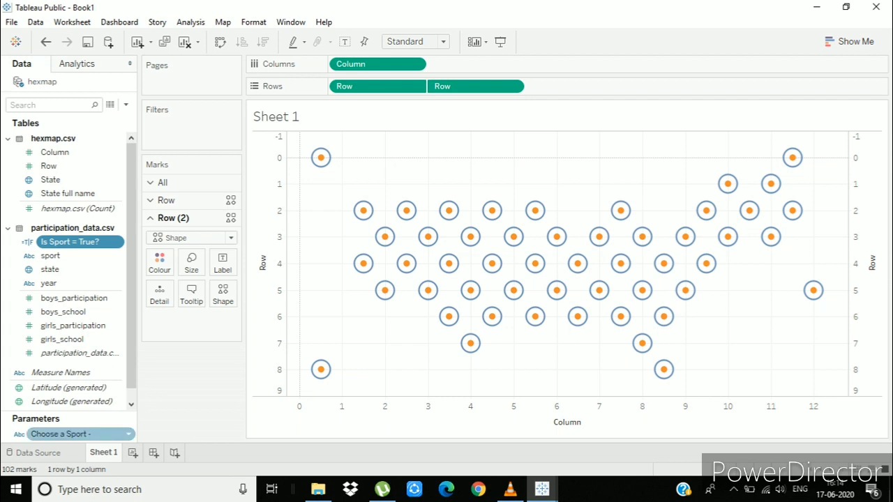
Step: Show the "Choose a Sport -" parameter control and filter the sheet to True for the Is Sport = True? field
click(128, 434)
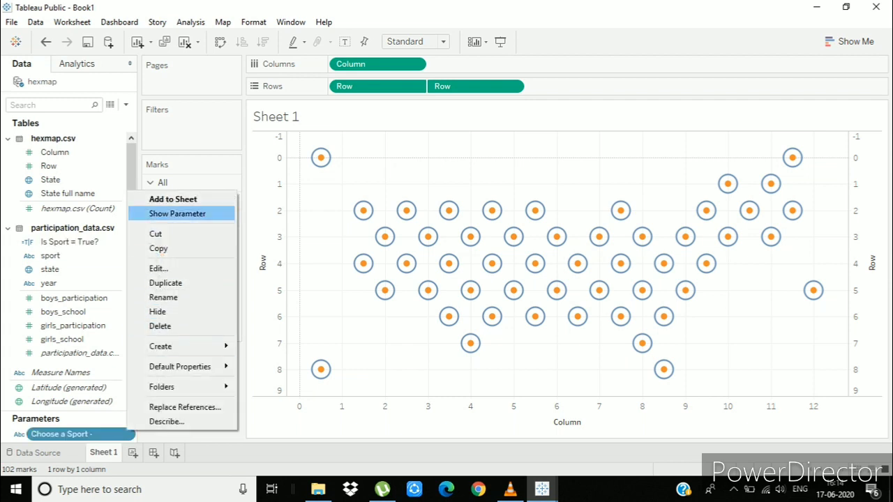
click(168, 213)
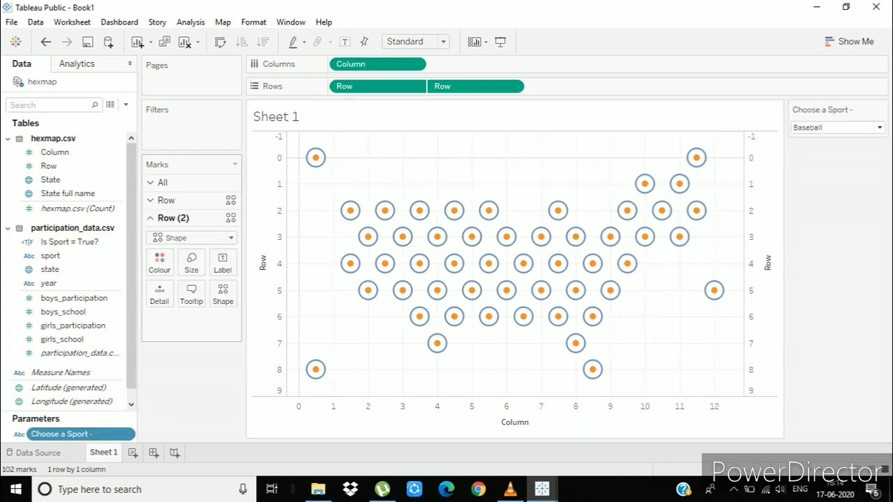
click(70, 241)
drag(70, 241, 187, 132)
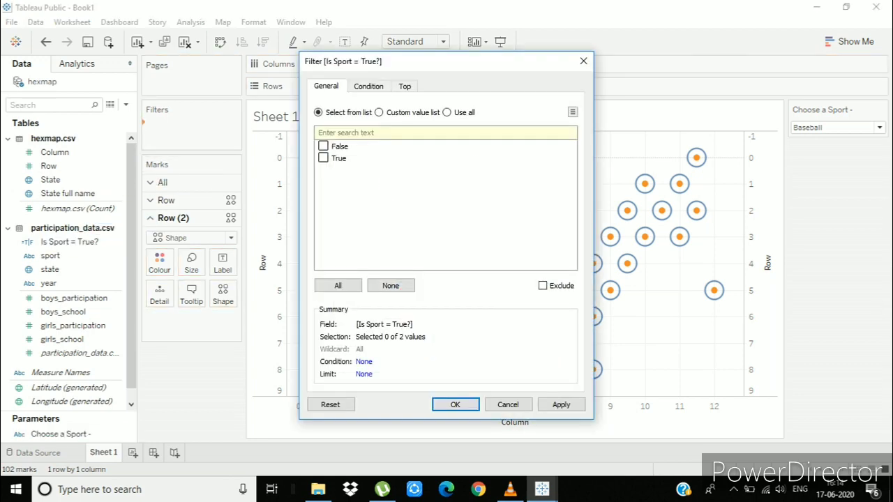
click(323, 157)
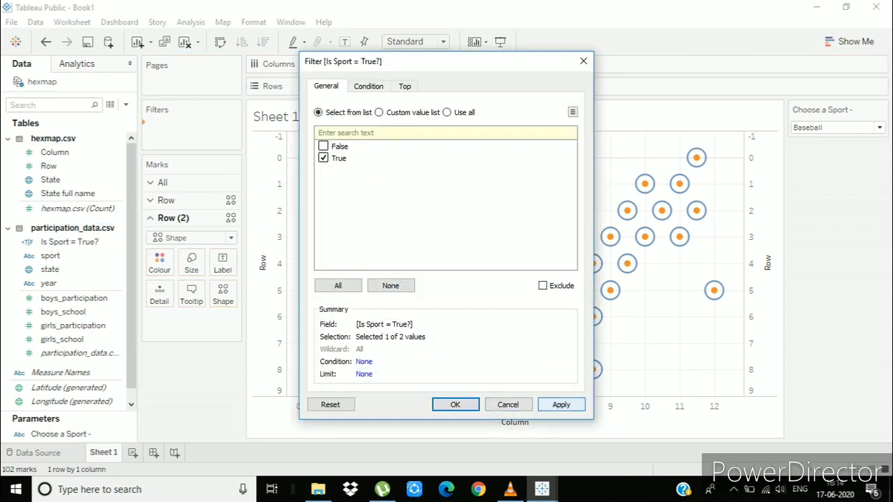
click(560, 405)
click(455, 404)
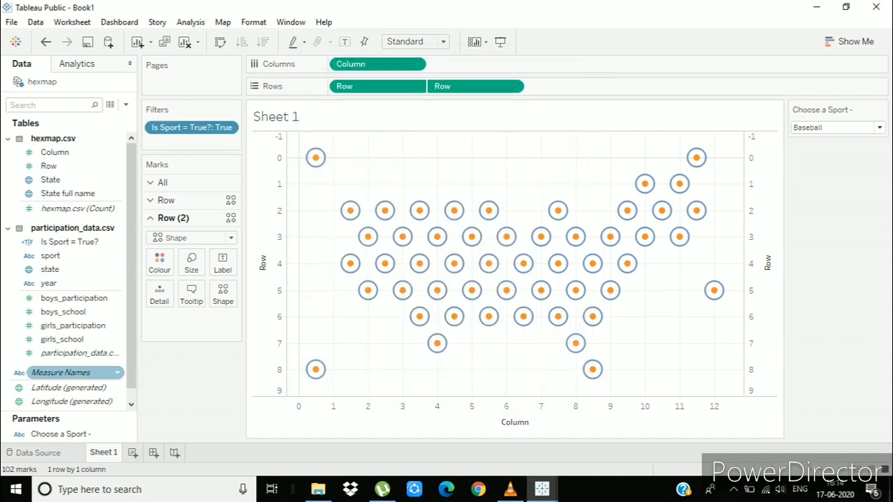
Step: Size the Row (2) marks by girls_participation
click(74, 325)
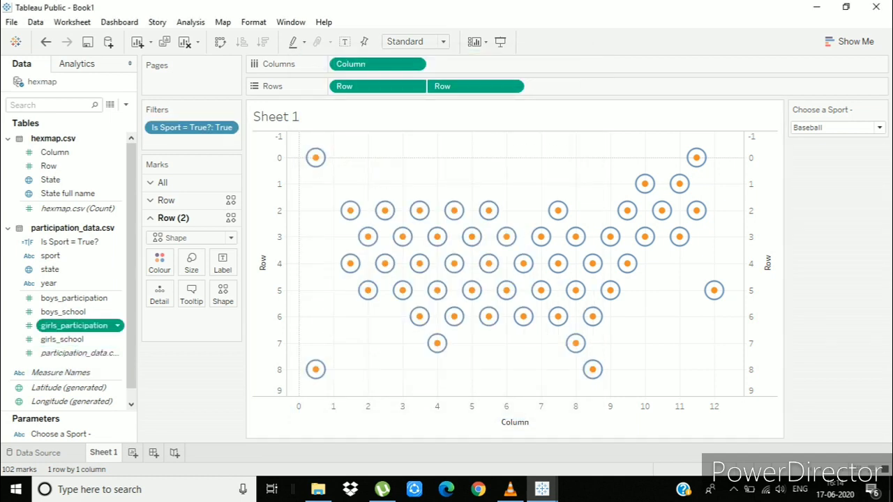
key(F2)
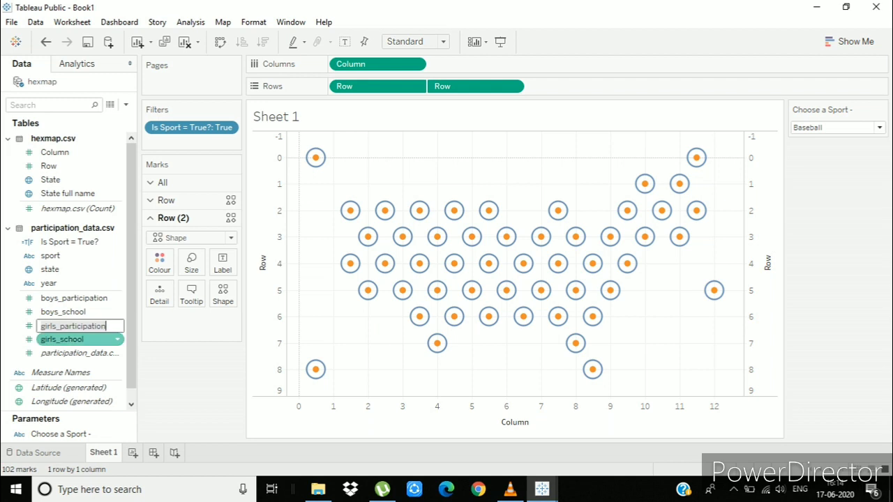
click(78, 353)
drag(73, 325, 191, 263)
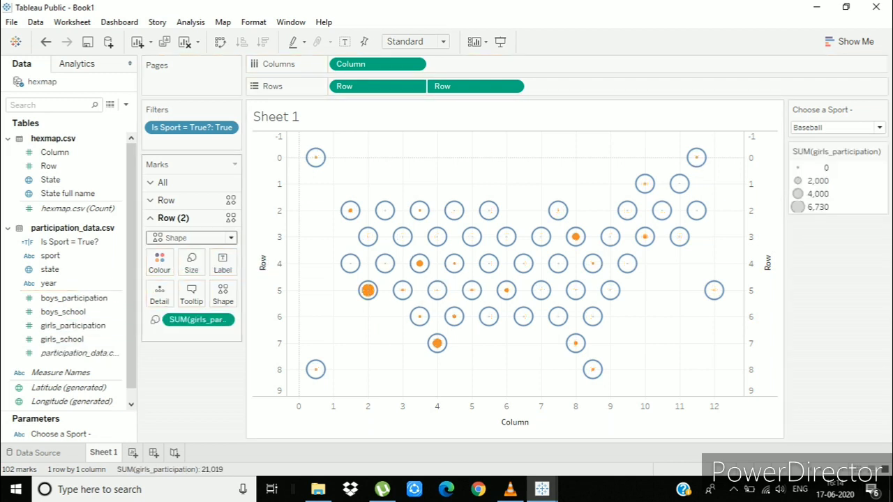
Step: Add girls_participation as a detail to all marks
click(168, 200)
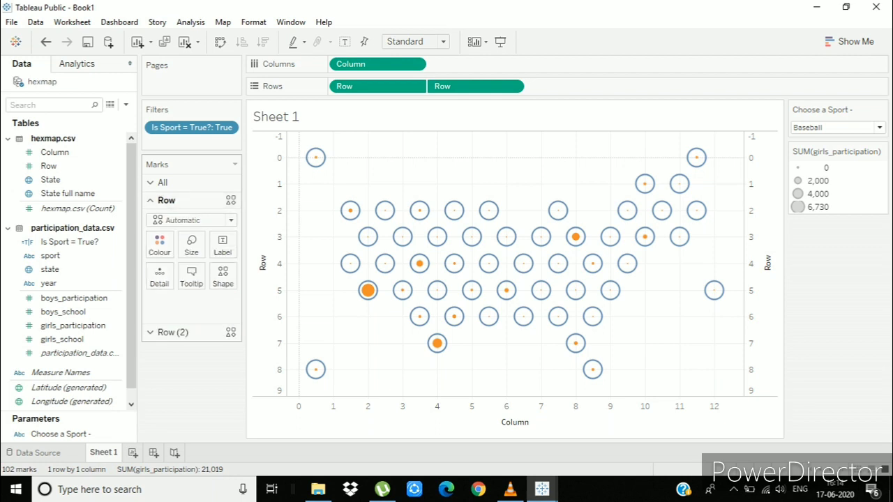
click(167, 332)
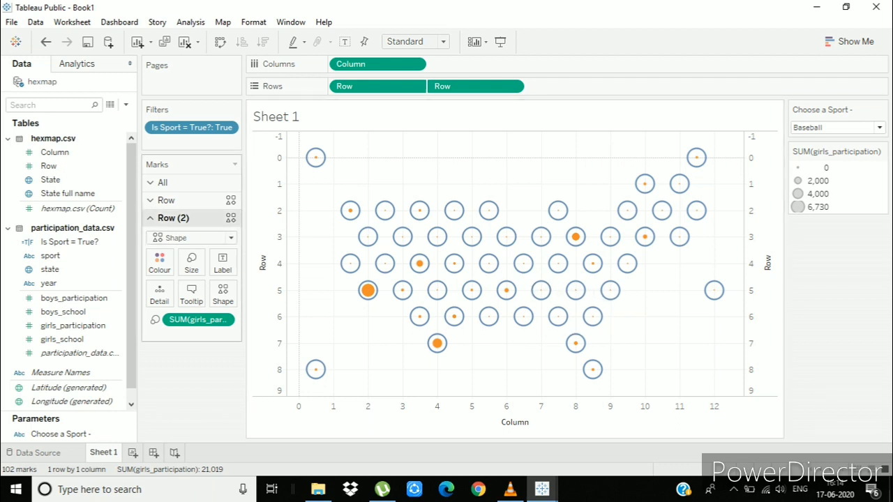
click(162, 182)
click(74, 325)
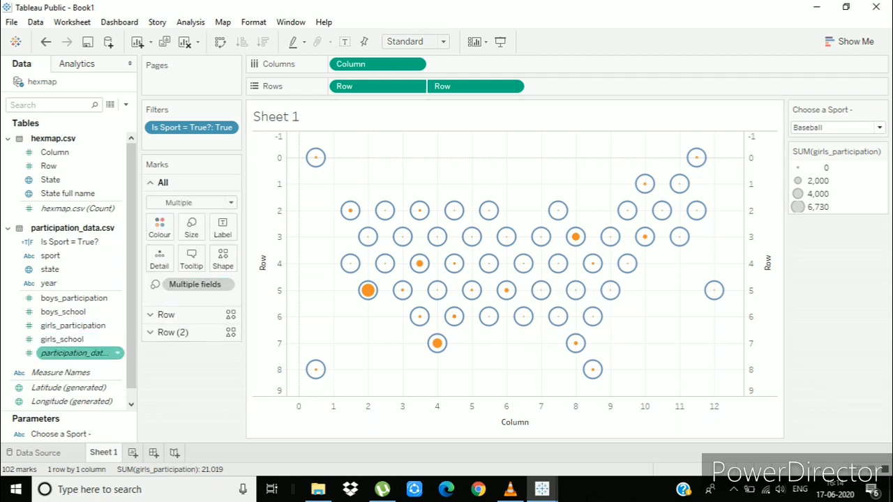
drag(105, 325, 159, 258)
mouse_move(368, 291)
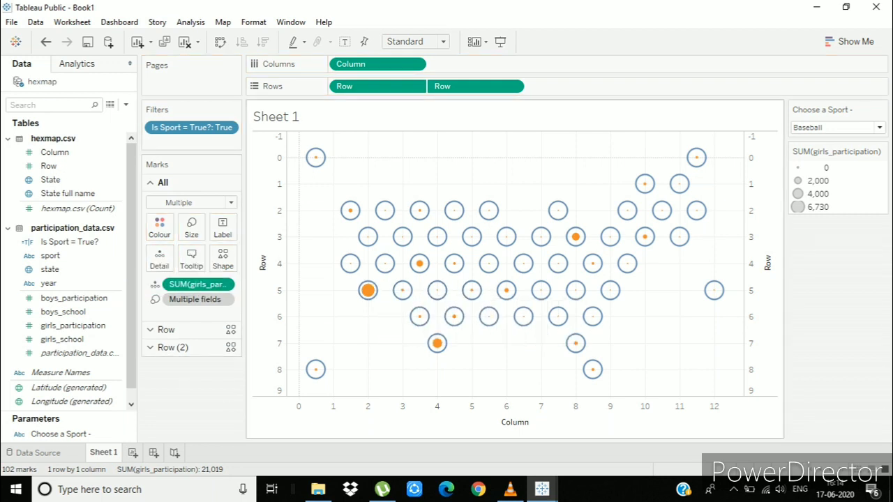
Step: Colour the Row (2) marks by Is Sport = True? and switch the sport parameter to Basketball
click(173, 347)
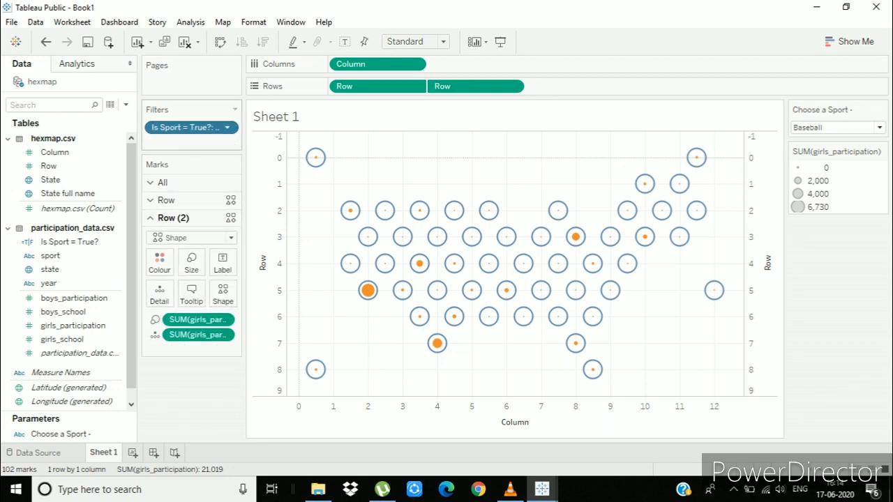
drag(188, 127, 159, 263)
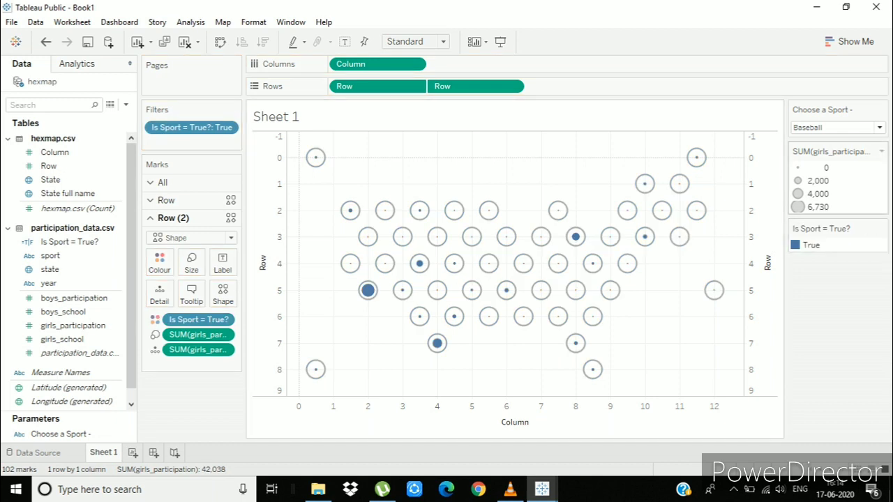
click(837, 126)
click(809, 151)
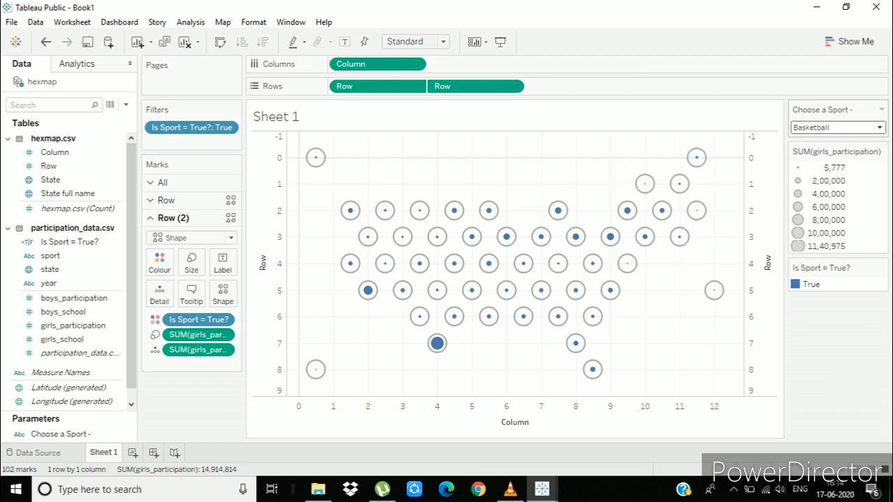
click(837, 127)
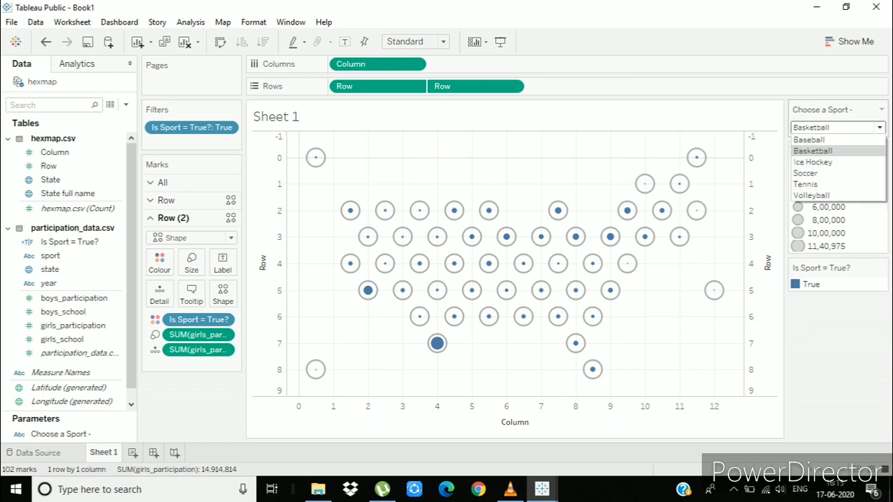
key(Escape)
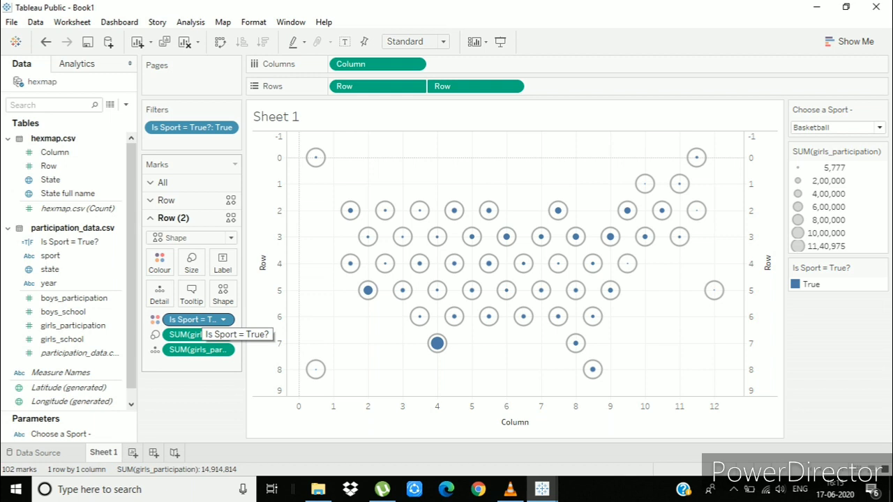
Step: Replace the Row (2) colour field with the "Choose a Sport -" parameter and switch the sport to Ice Hockey
drag(198, 325, 190, 398)
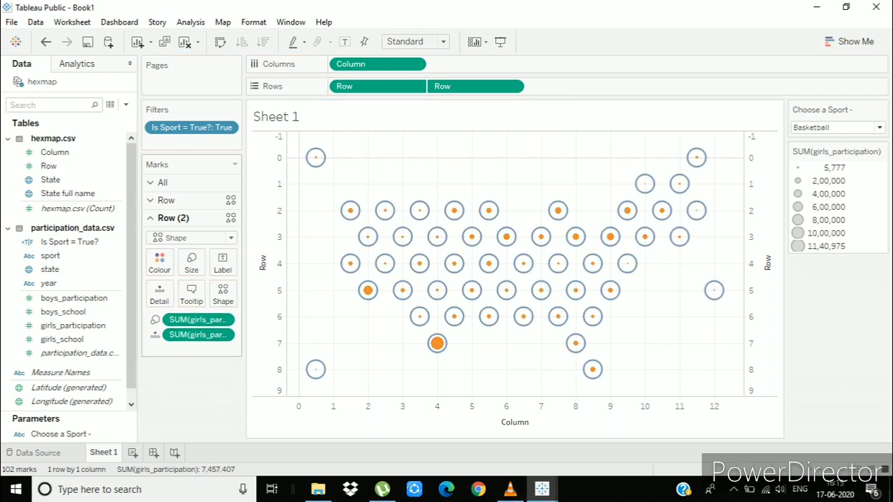
drag(60, 434, 160, 264)
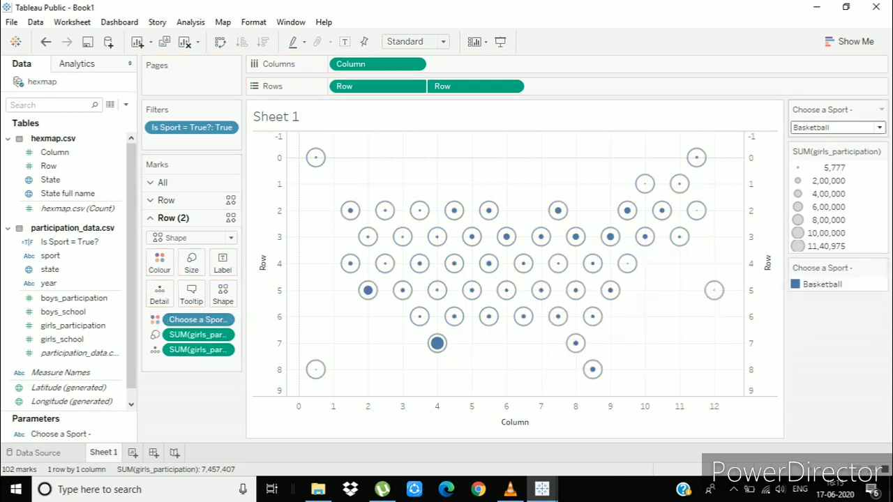
click(837, 126)
click(812, 162)
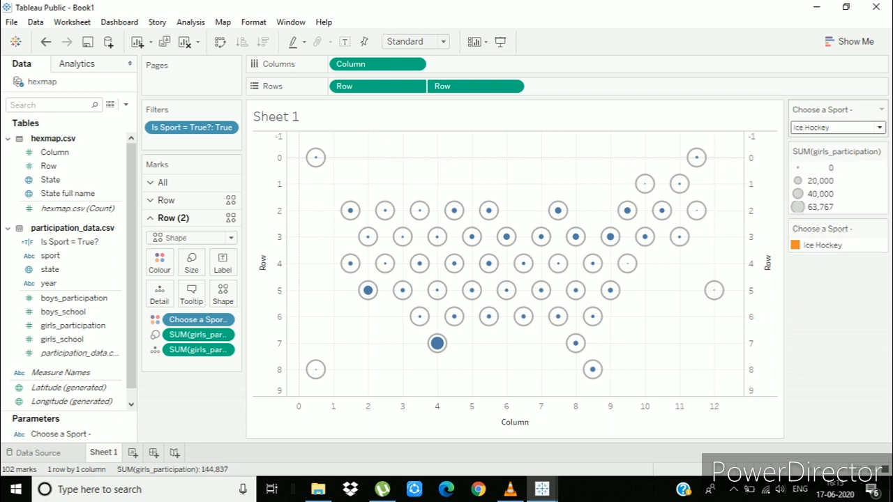
mouse_move(454, 212)
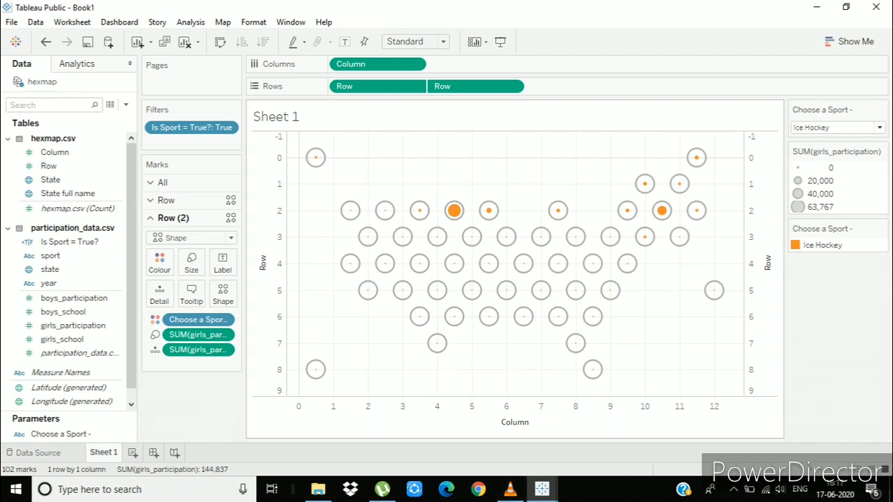
Step: Filter the sheet by year with all values selected and show the year filter beside the map
click(54, 152)
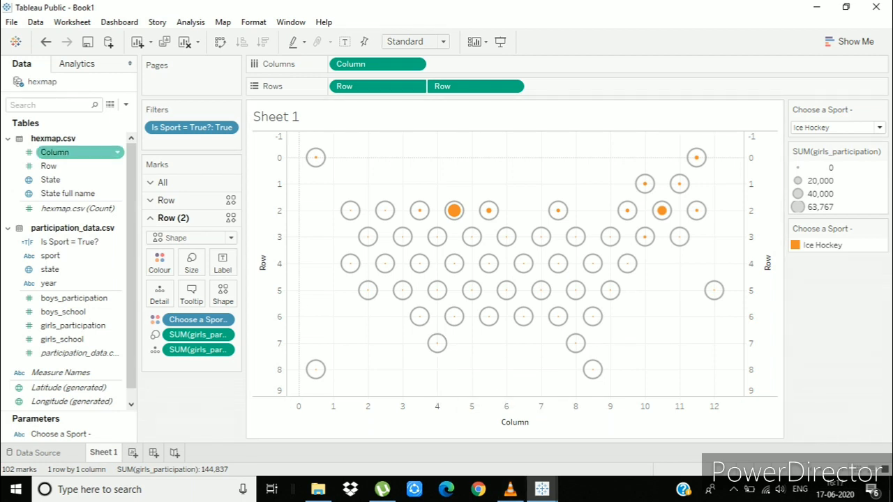
click(49, 166)
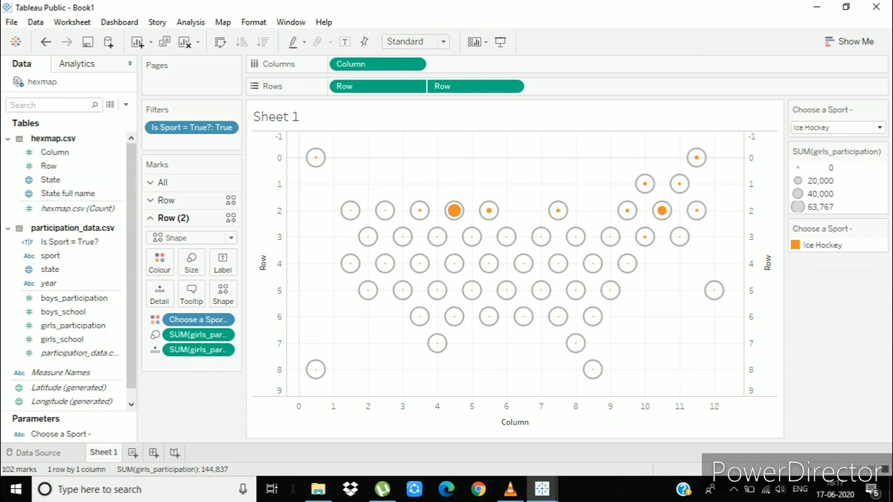
click(51, 269)
click(49, 283)
mouse_move(48, 283)
mouse_down()
mouse_move(199, 163)
mouse_move(167, 140)
mouse_up()
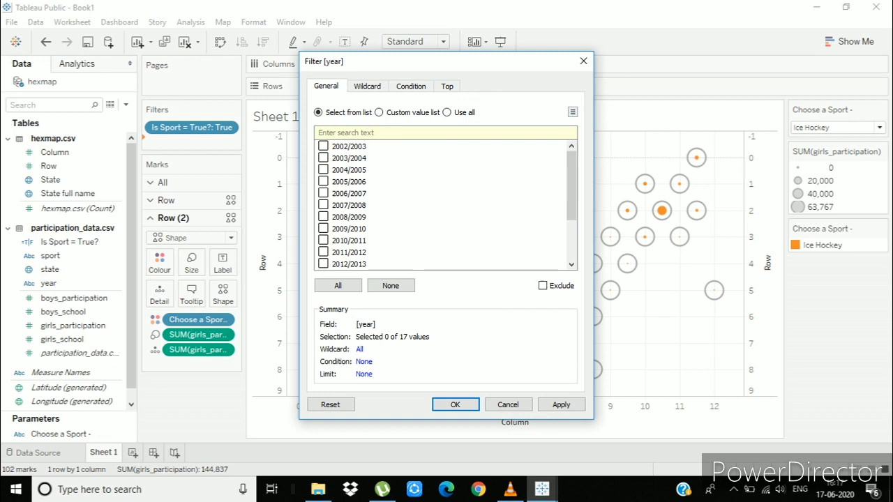
click(337, 285)
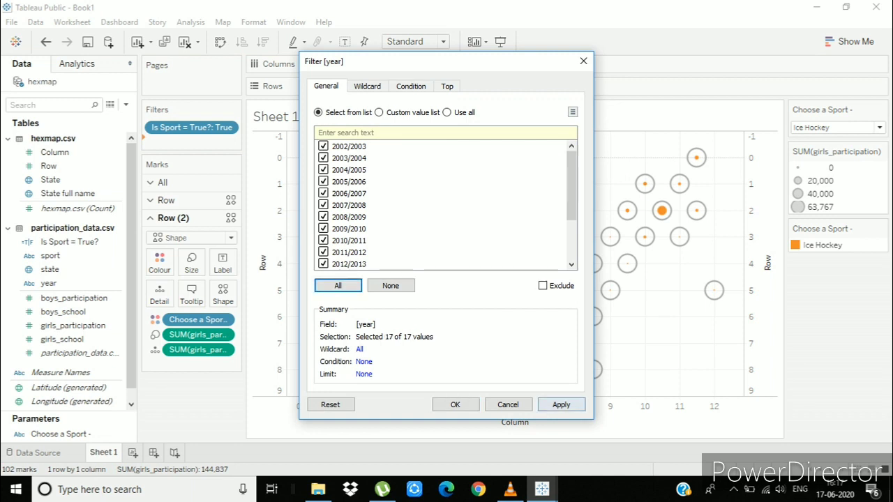
click(561, 404)
click(455, 404)
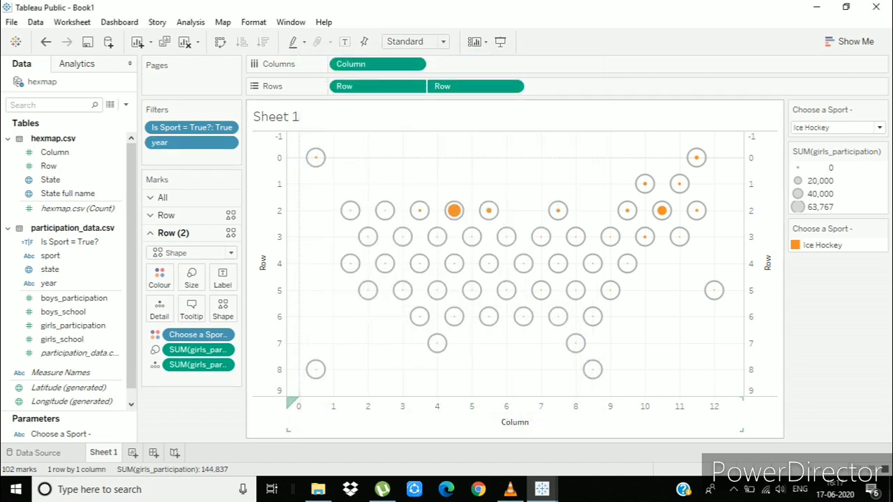
click(227, 143)
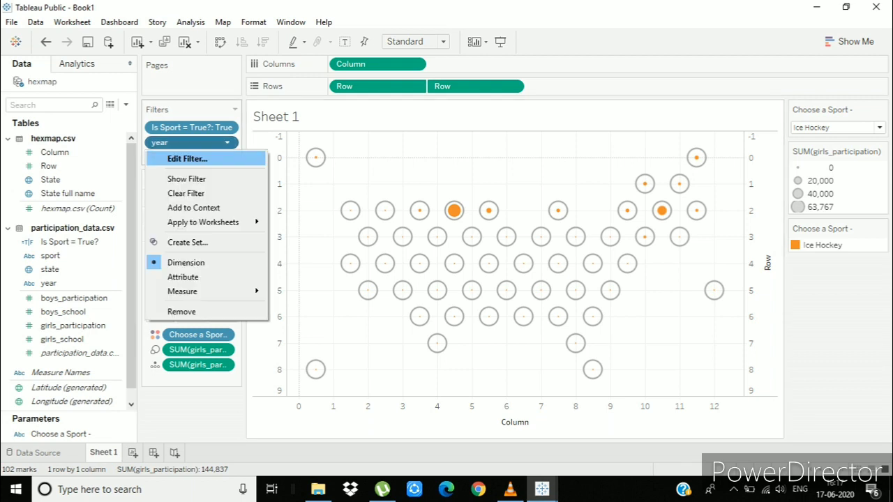
click(187, 179)
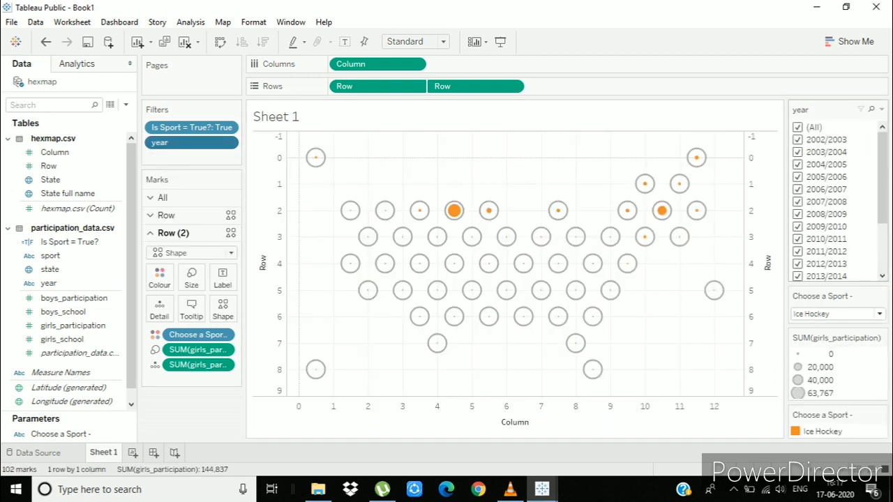
Step: Try the year filter with only 2002/2003 selected, and reselect all years
click(797, 127)
click(797, 139)
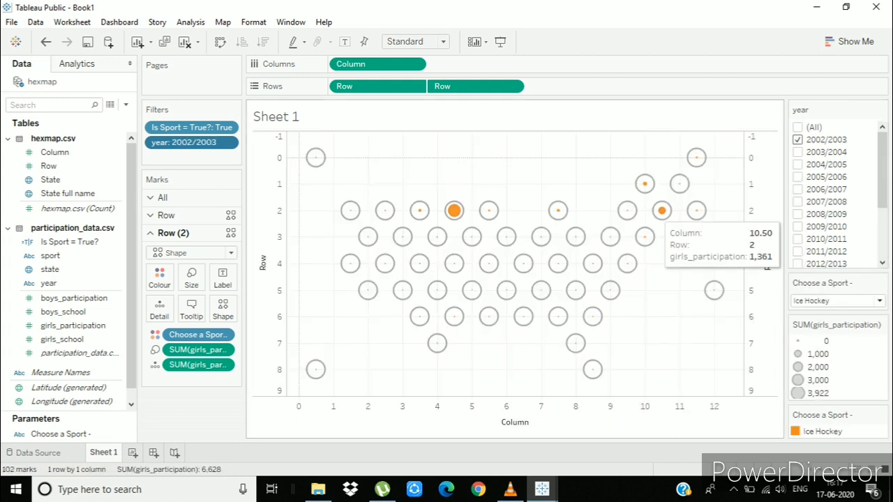
mouse_move(626, 210)
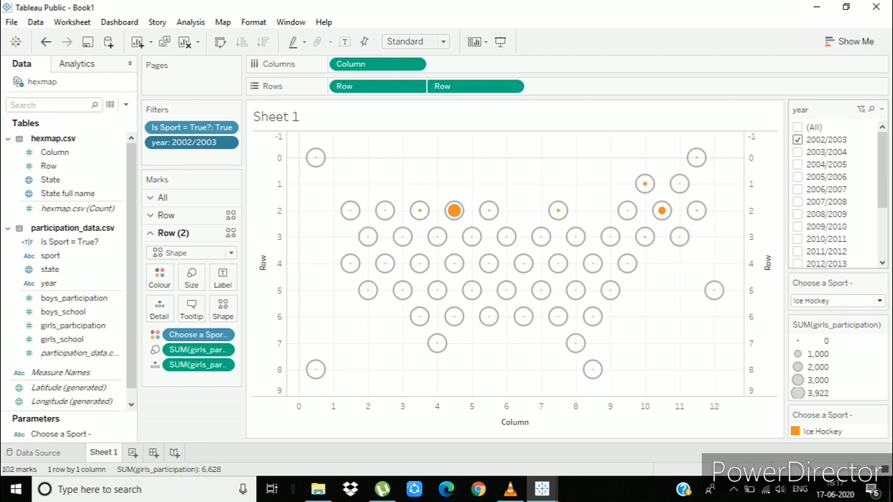
click(797, 127)
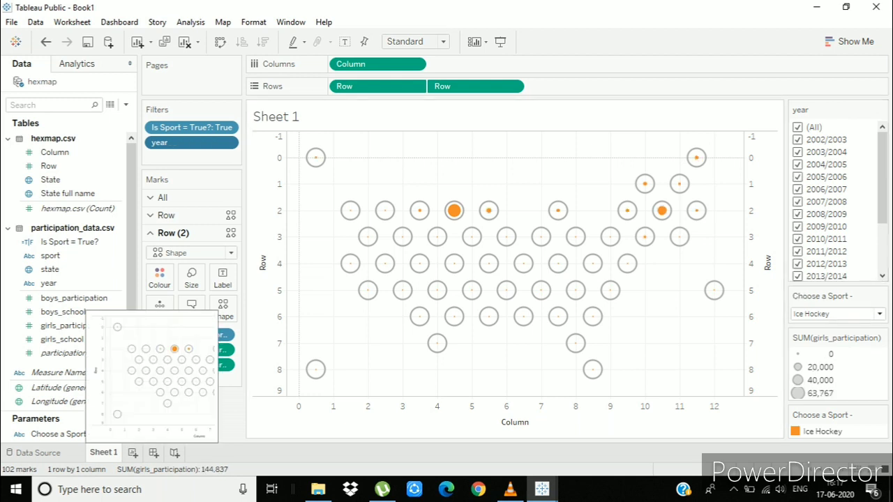
Step: Rename Sheet 1 as US Map
right_click(103, 451)
click(140, 301)
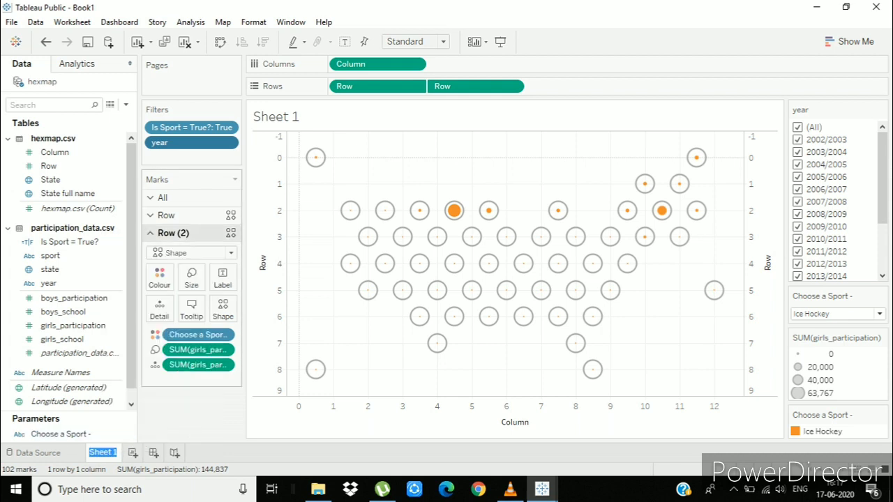
text(US Map)
key(Return)
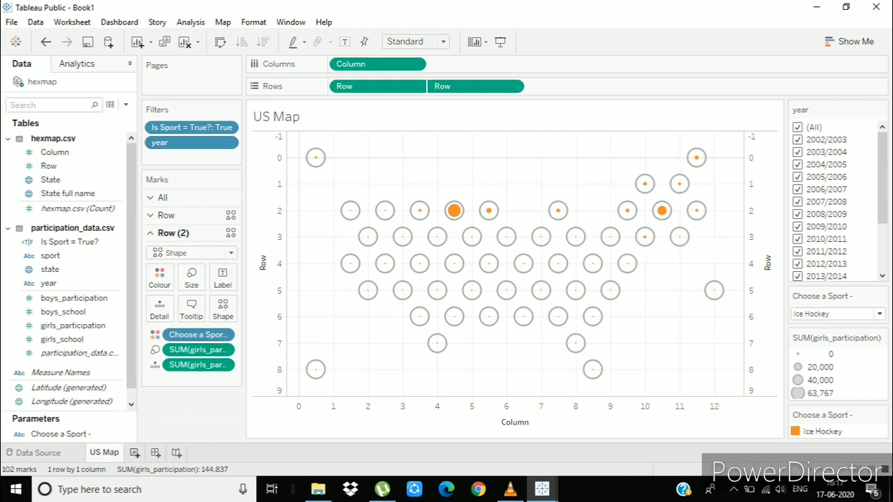
Step: Add a new worksheet and show boys_participation as its text
click(135, 453)
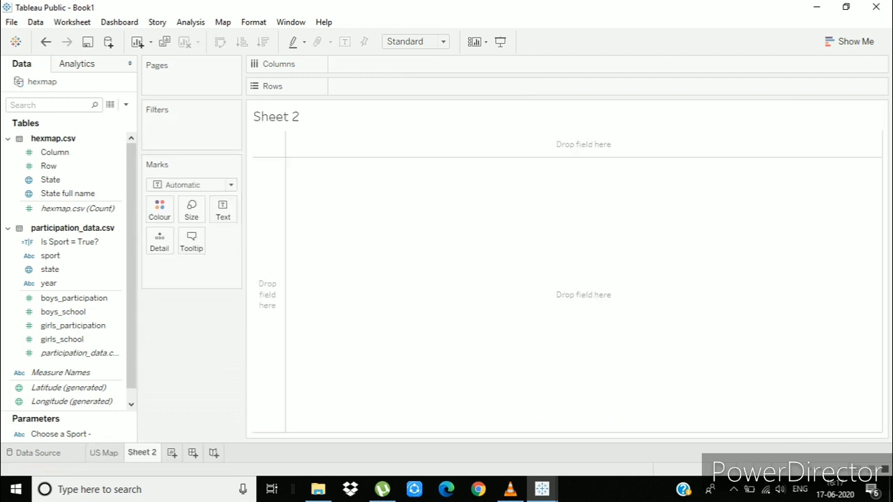
click(74, 298)
click(63, 339)
click(49, 283)
click(62, 339)
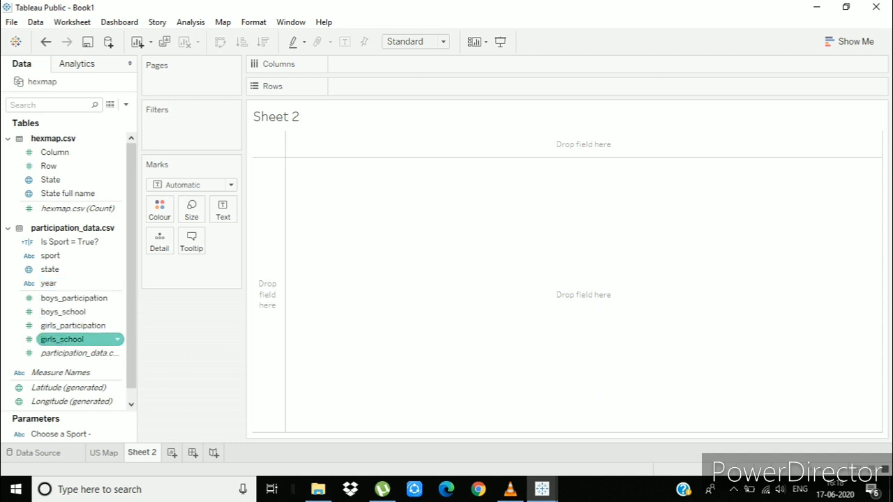
click(72, 325)
click(74, 298)
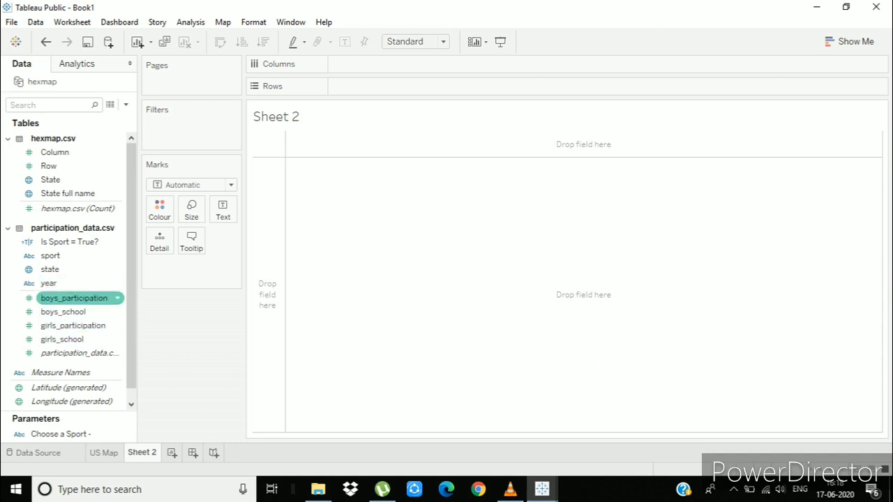
drag(75, 298, 222, 210)
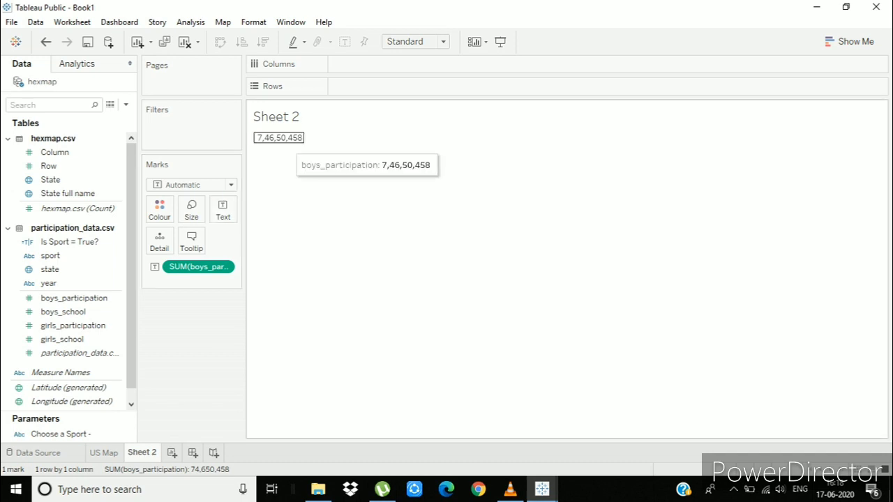
click(60, 434)
click(104, 452)
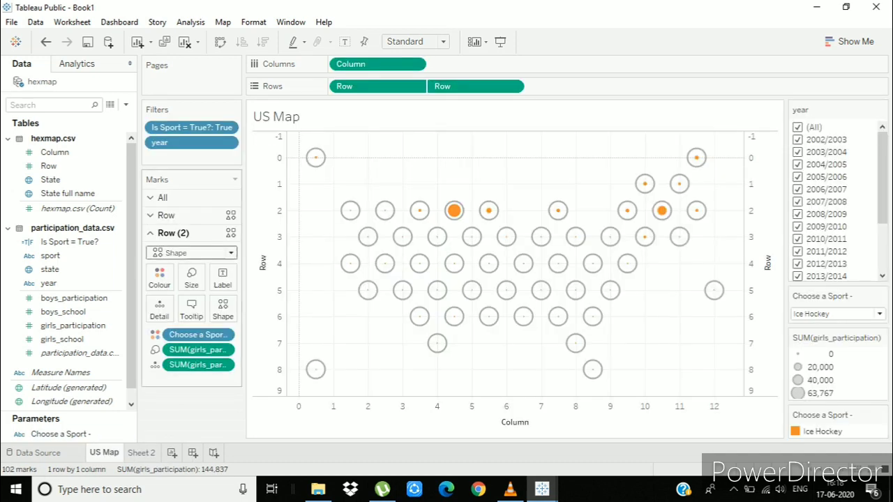
click(227, 127)
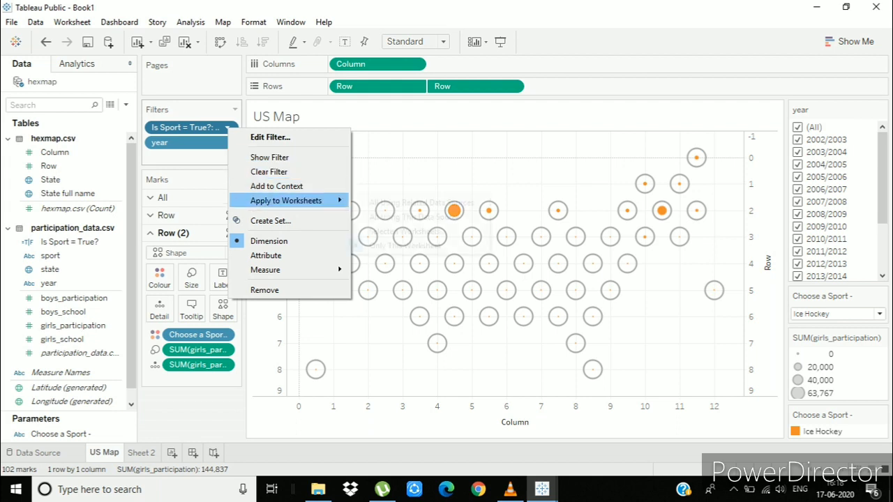
key(Escape)
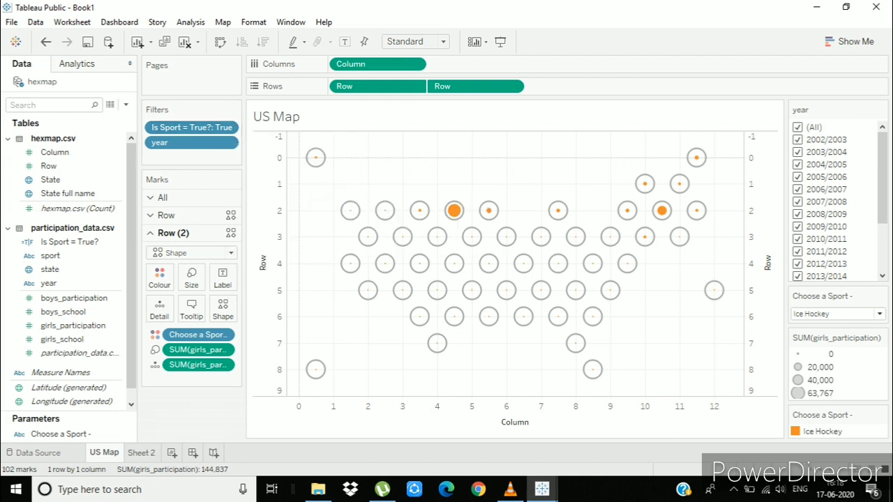
Step: Add another new worksheet and show boys_school as its text
click(172, 453)
click(63, 312)
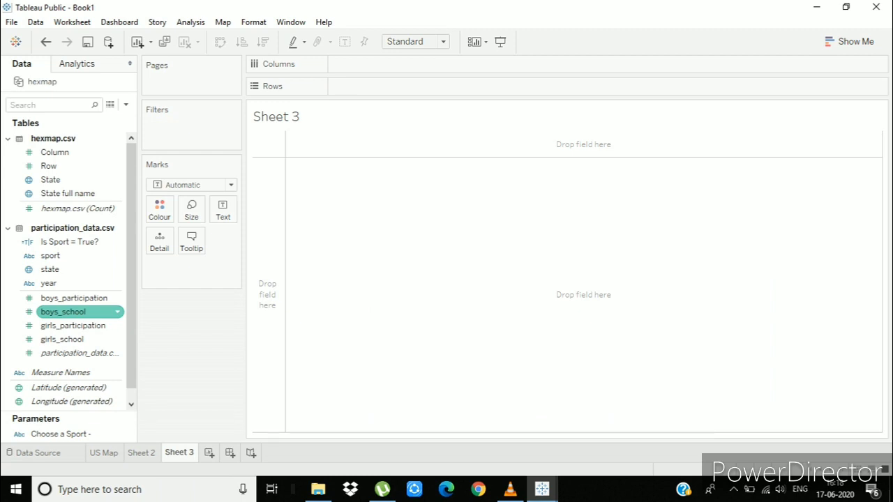
drag(62, 312, 222, 209)
Step: Add two more worksheets, one showing girls_participation as text and the other showing girls_school as text
click(208, 452)
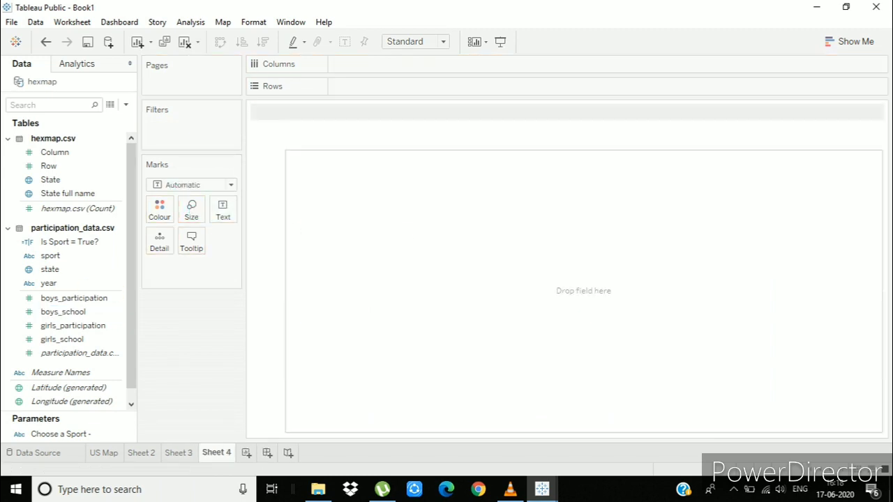
drag(73, 325, 222, 209)
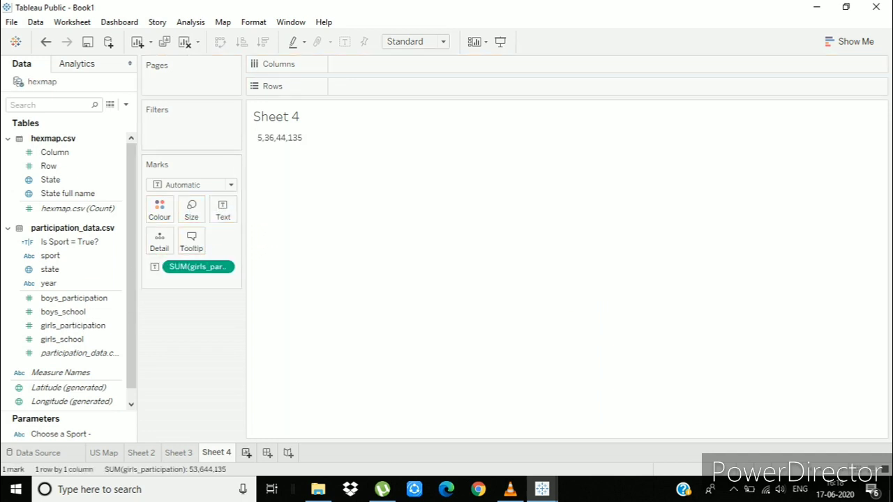
click(246, 453)
drag(61, 338, 223, 209)
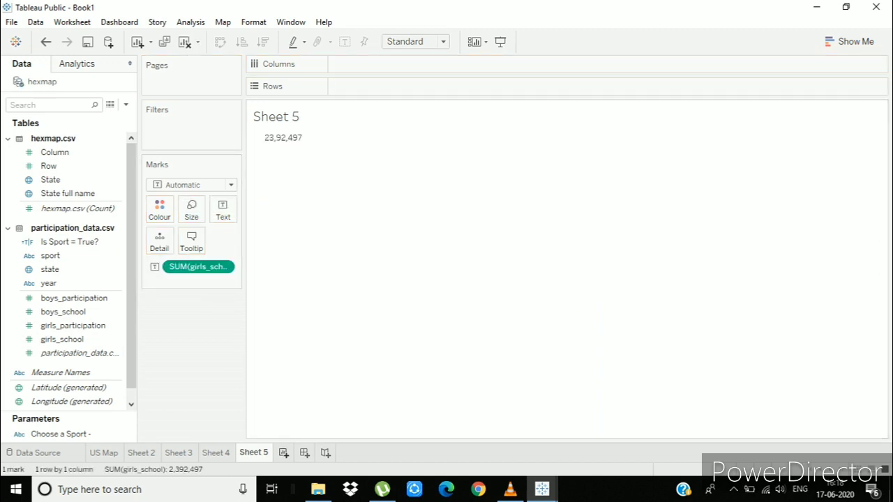
Step: Add a new worksheet and start a calculated field named G/B Ratio
key(ctrl+m)
click(126, 105)
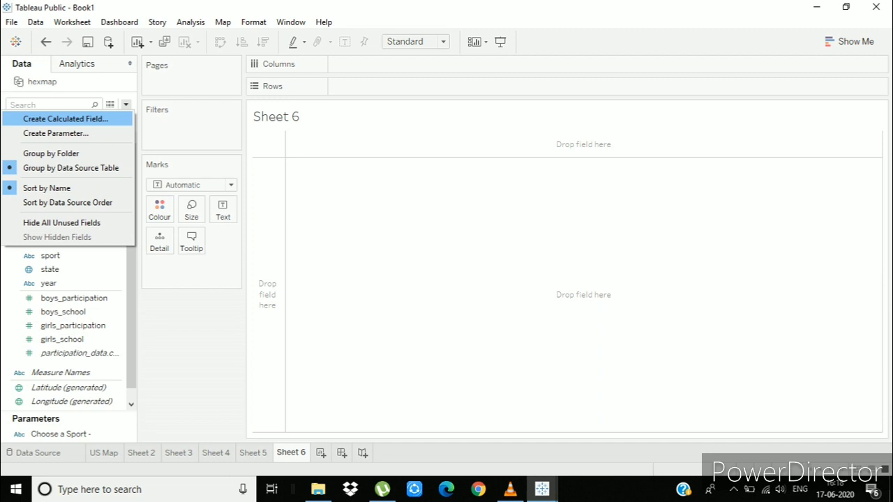
click(65, 119)
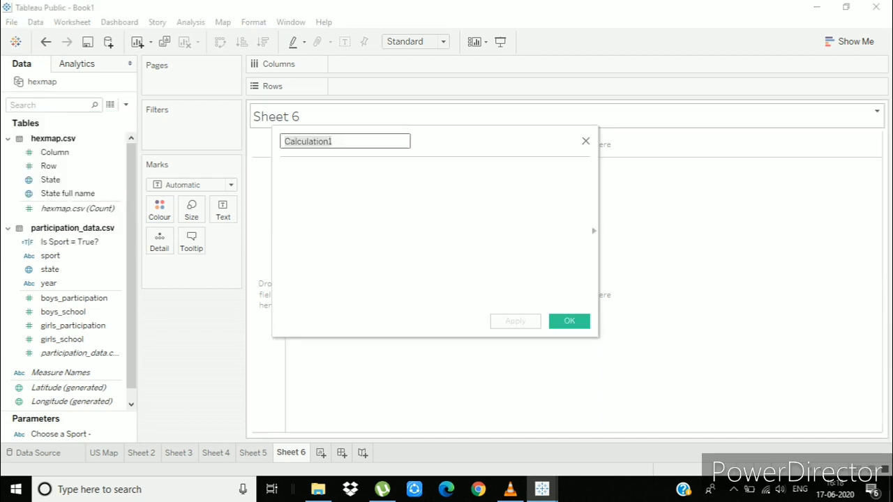
text(G/)
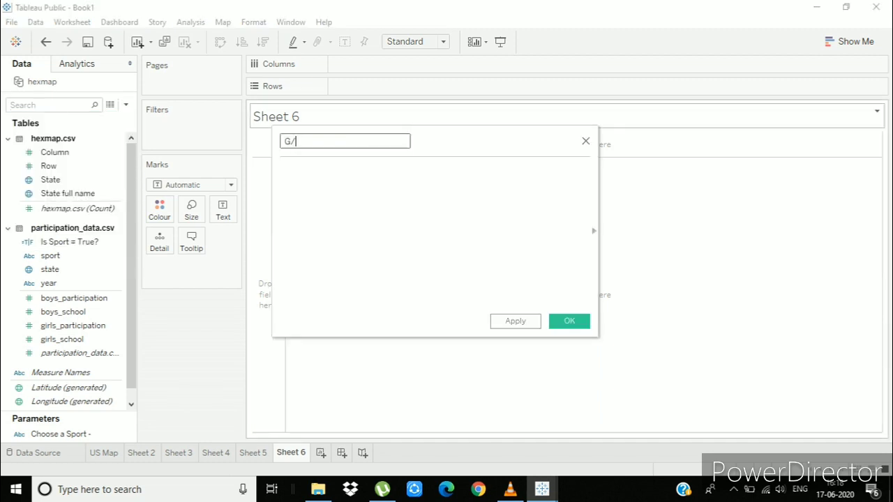
text(B Ratio)
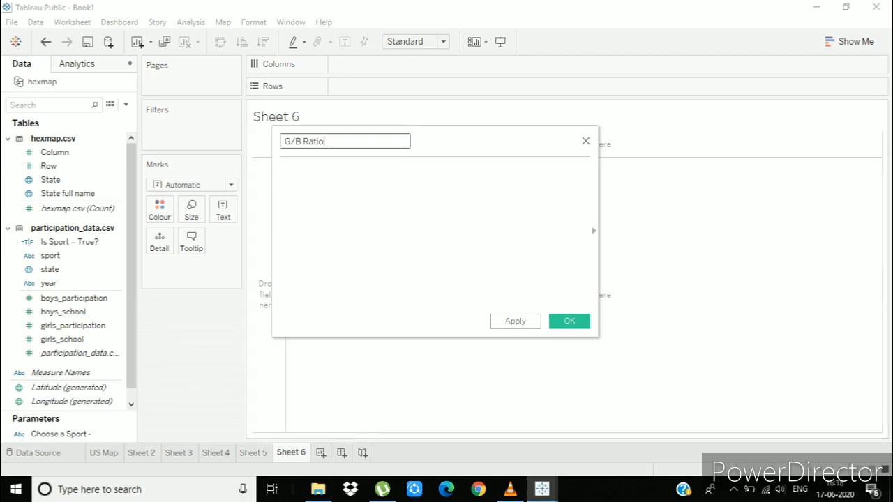
Step: Enter the formula SUM([girls_participation])/sum([boys_participation] for G/B Ratio, apply it and close the calculation editor
click(281, 170)
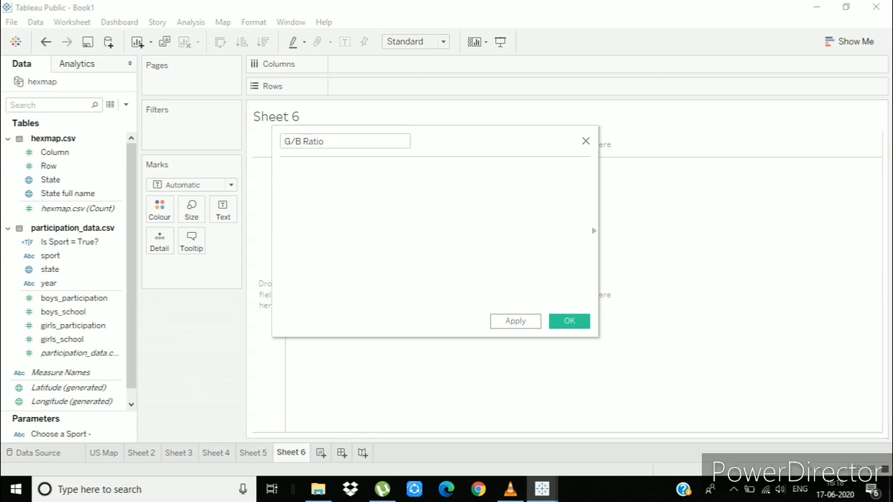
text(sum)
key(Return)
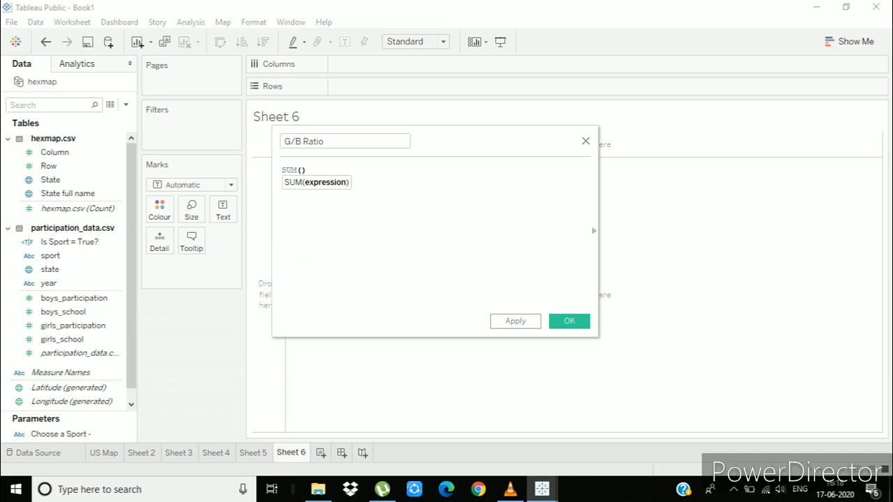
text(g)
key(Return)
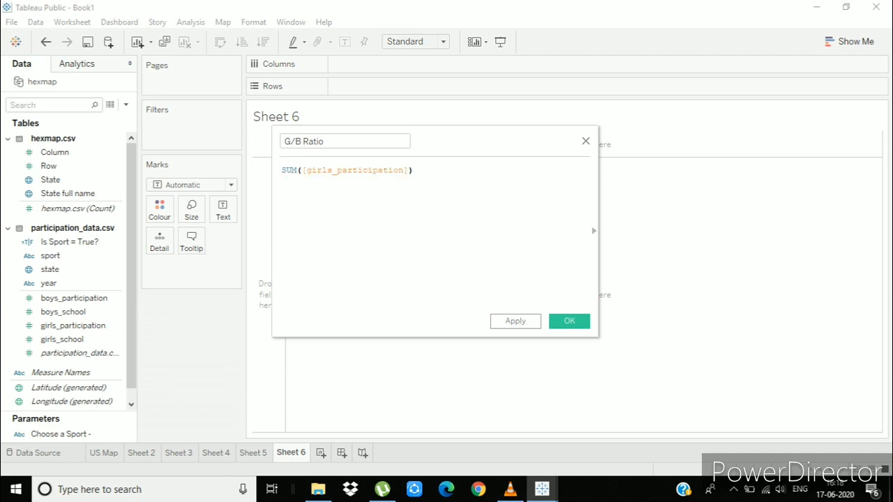
text(/sum)
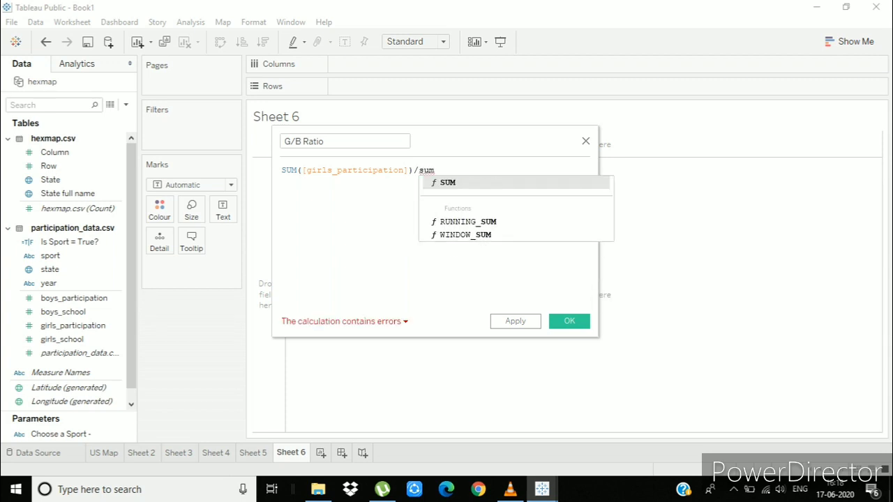
text(()
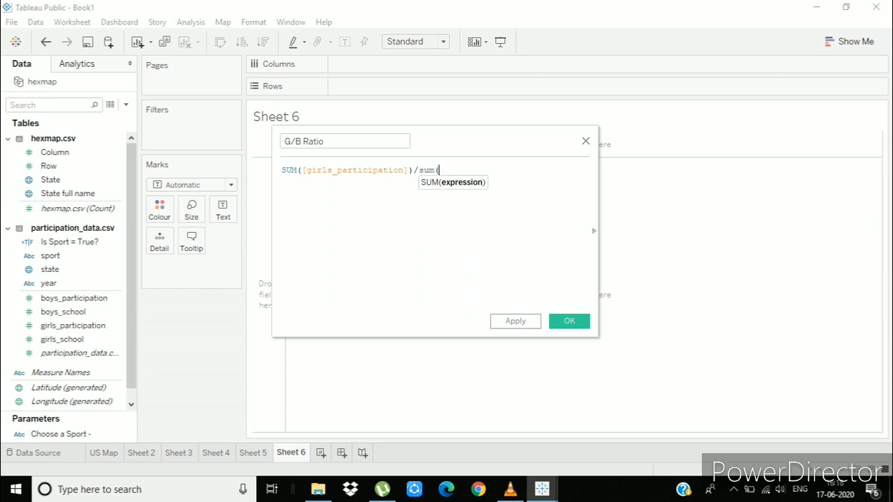
text([boys)
key(Return)
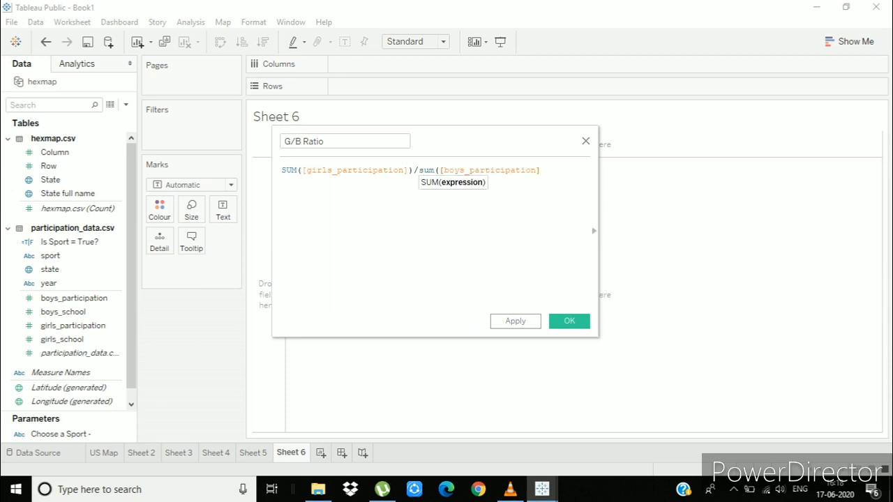
click(515, 321)
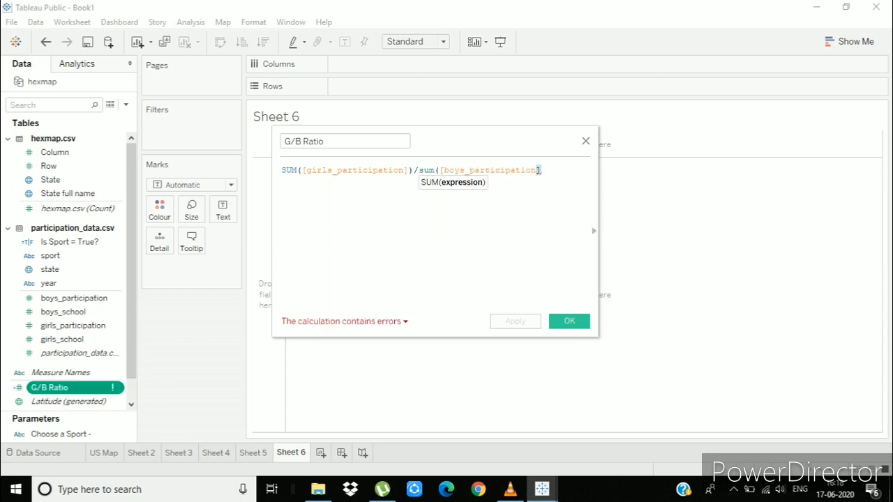
key(Escape)
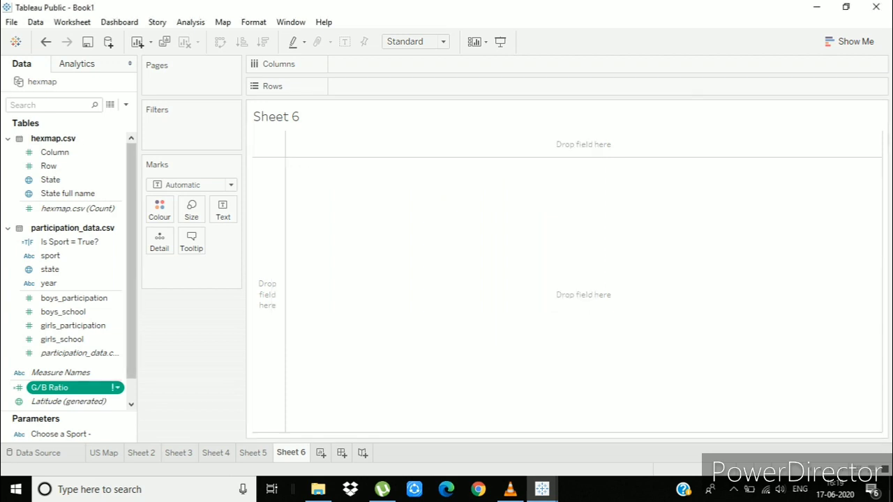
Step: Reopen the G/B Ratio calculation and correct its formula to SUM([girls_participation])/SUM([boys_participation])
click(118, 387)
click(151, 153)
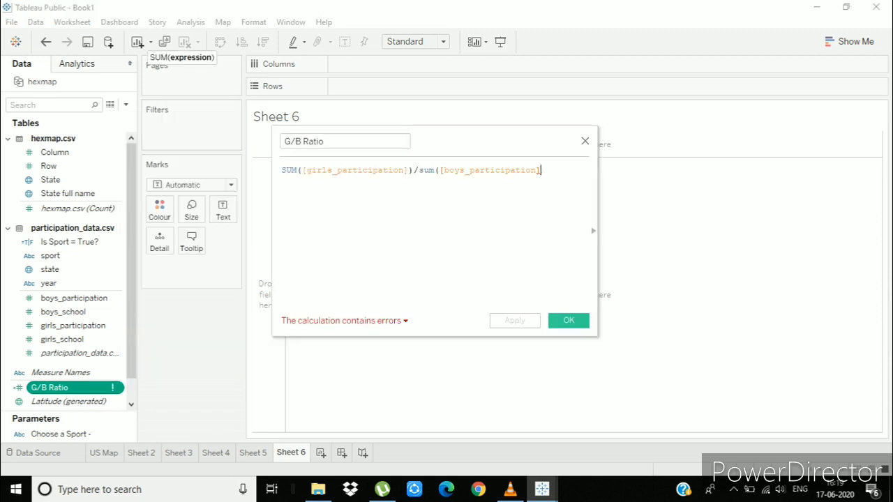
click(434, 171)
key(BackSpace)
key(BackSpace)
key(BackSpace)
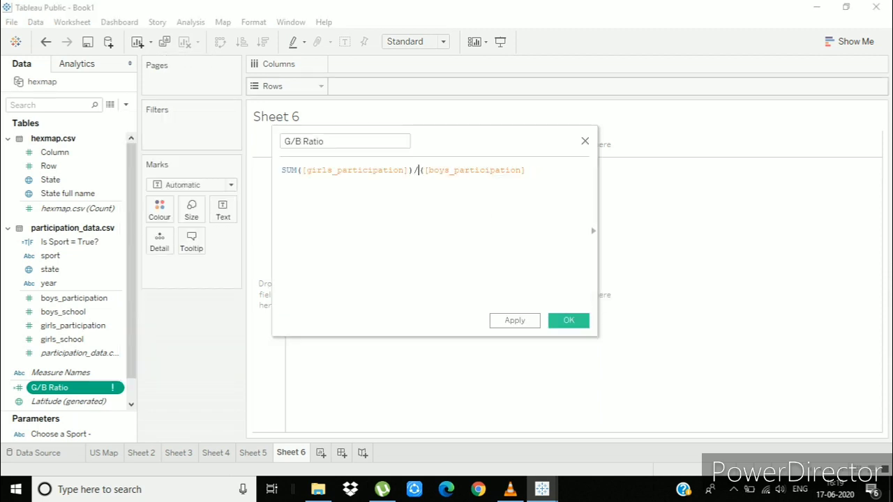
text(S)
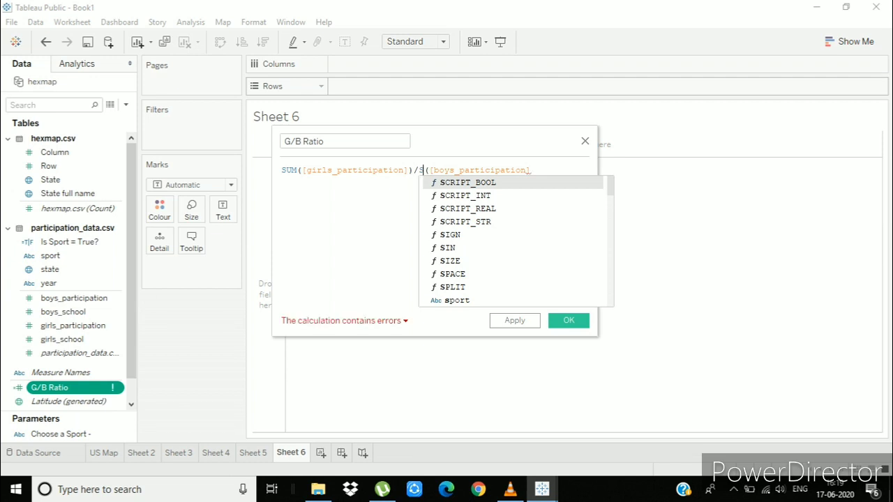
text(u)
key(Return)
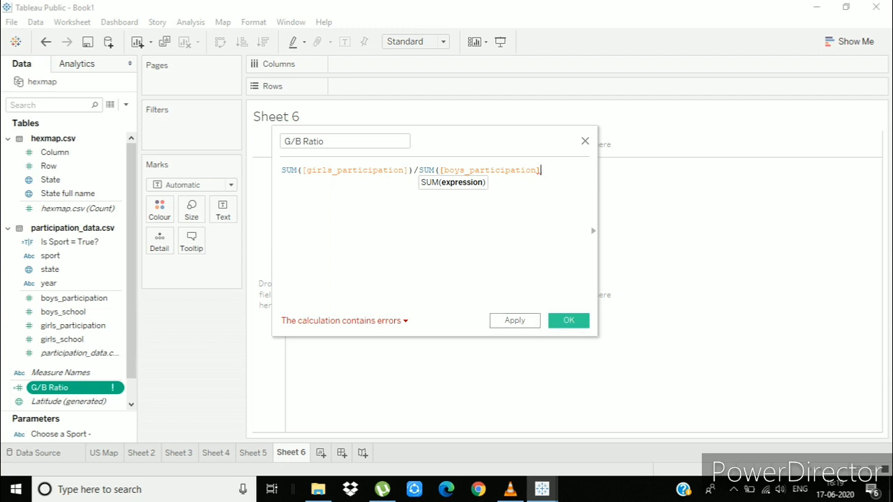
text())
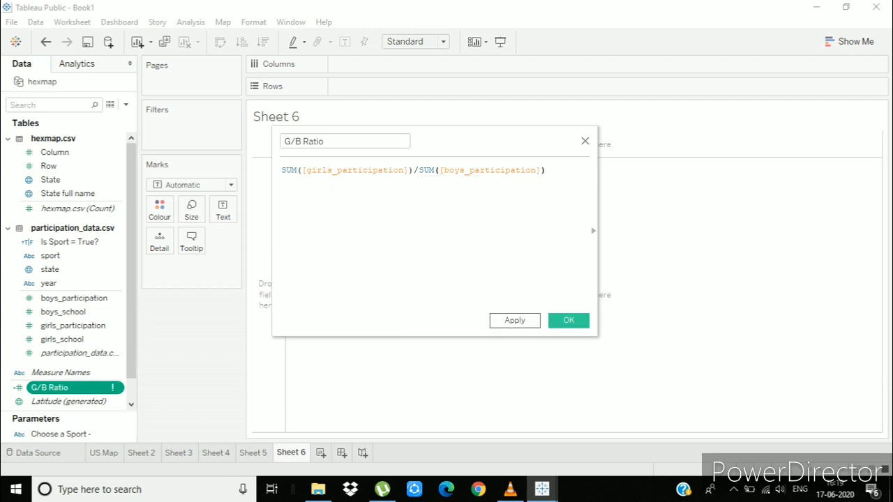
Step: Save the corrected calculation and show G/B Ratio as text on Sheet 6
key(ctrl+Return)
click(569, 320)
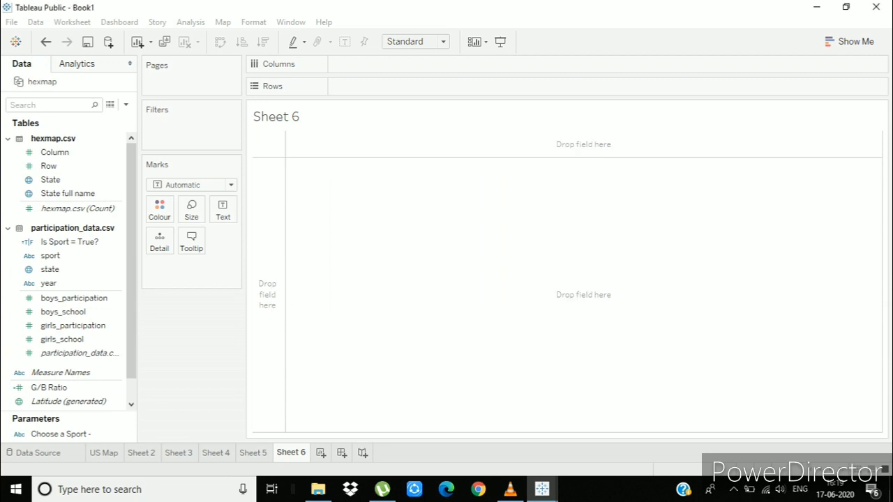
drag(69, 387, 223, 209)
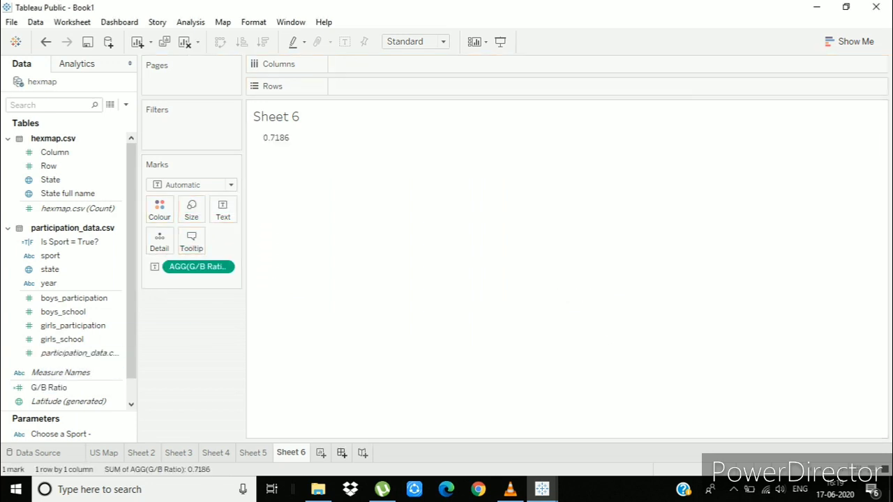
Step: Add a new worksheet and start a calculated field named % of Girls
click(320, 452)
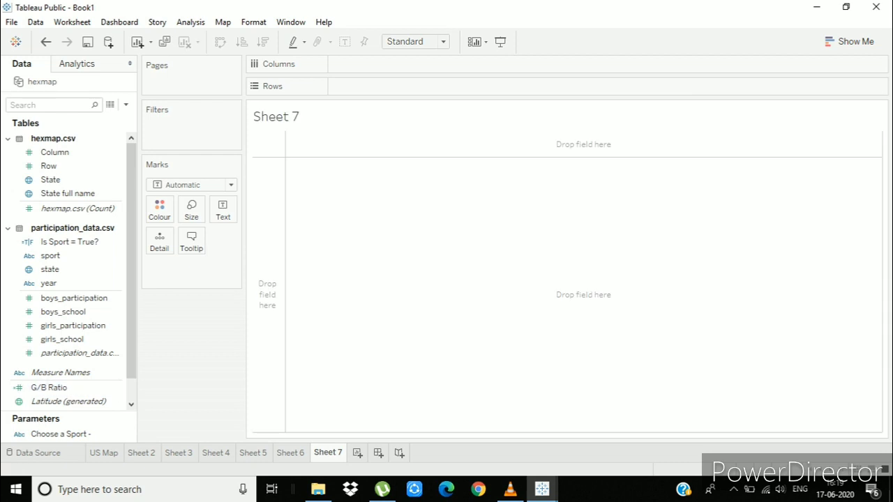
click(126, 104)
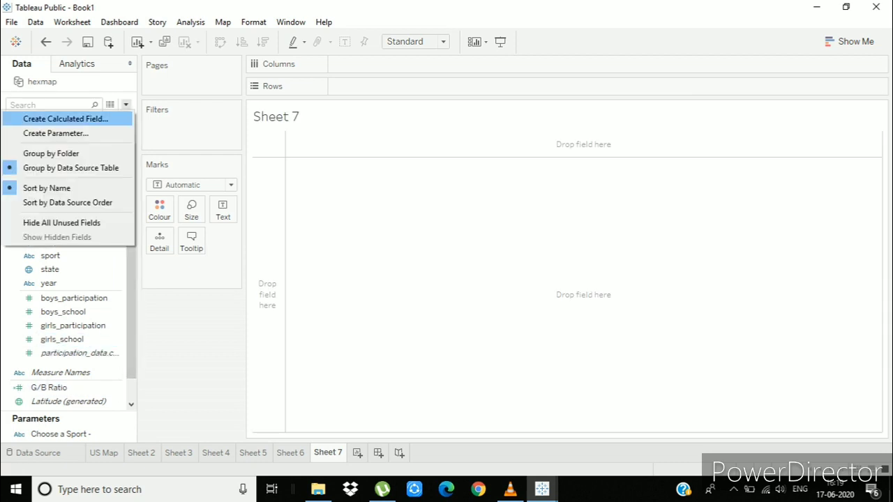
click(70, 118)
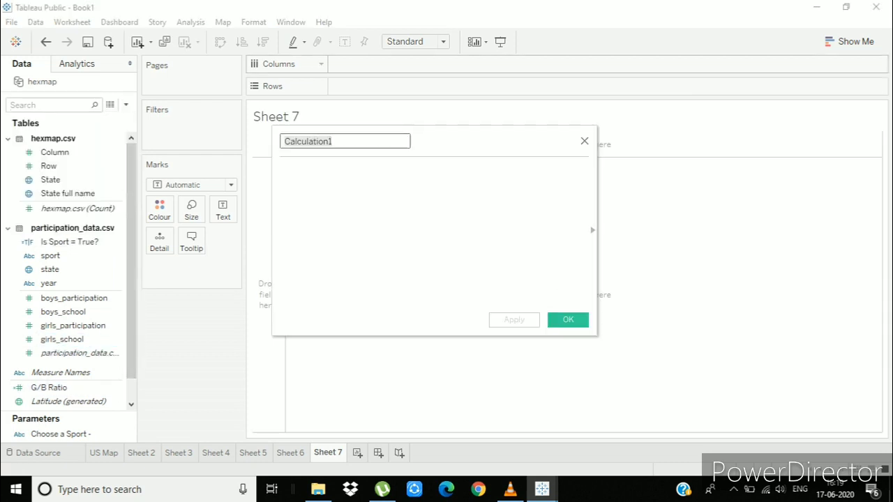
text(%)
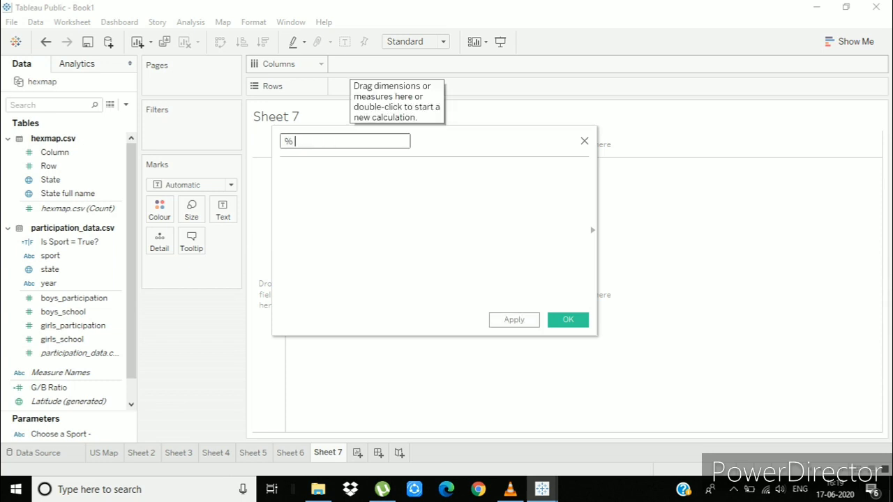
text( of Girls)
Step: Enter SUM([girls_participation]) as the numerator of the % of Girls formula
click(282, 170)
text(su)
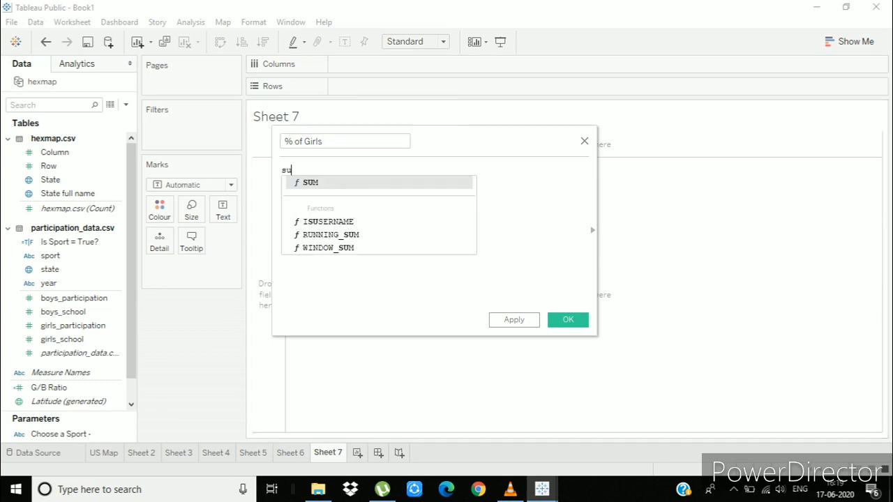
text(m()
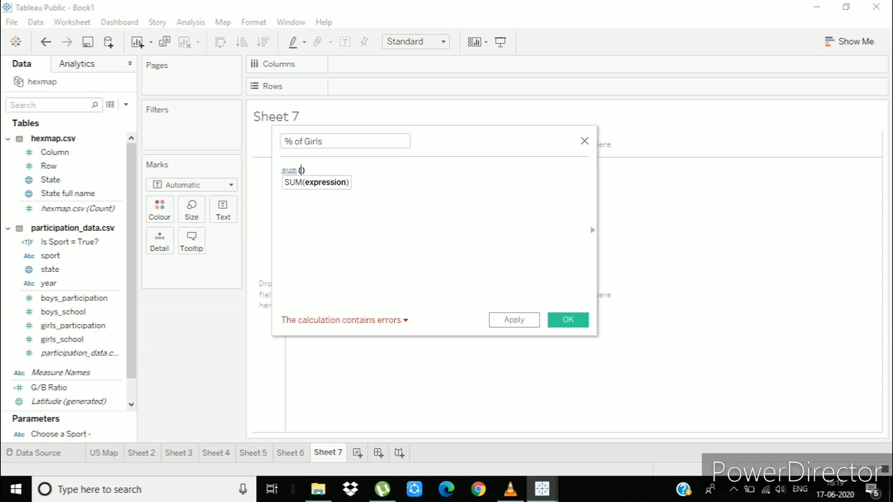
key(Delete)
key(BackSpace)
key(BackSpace)
key(Return)
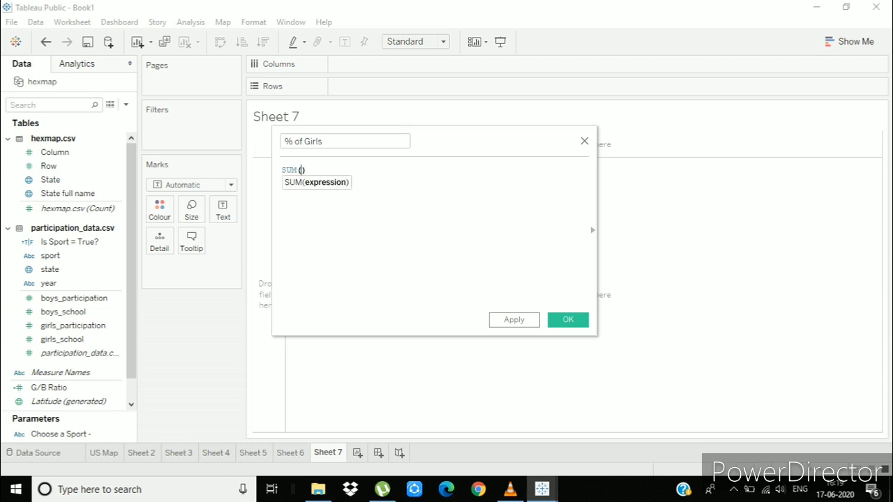
text(girls)
key(Return)
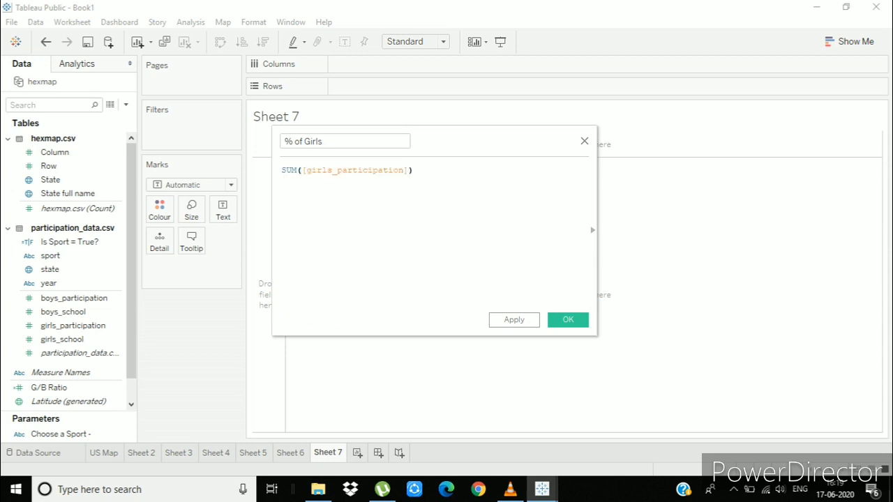
Step: Complete the % of Girls formula with the divisor /(SUM([girls_participation])/SUM([boys_participation]))
text(/(sum)
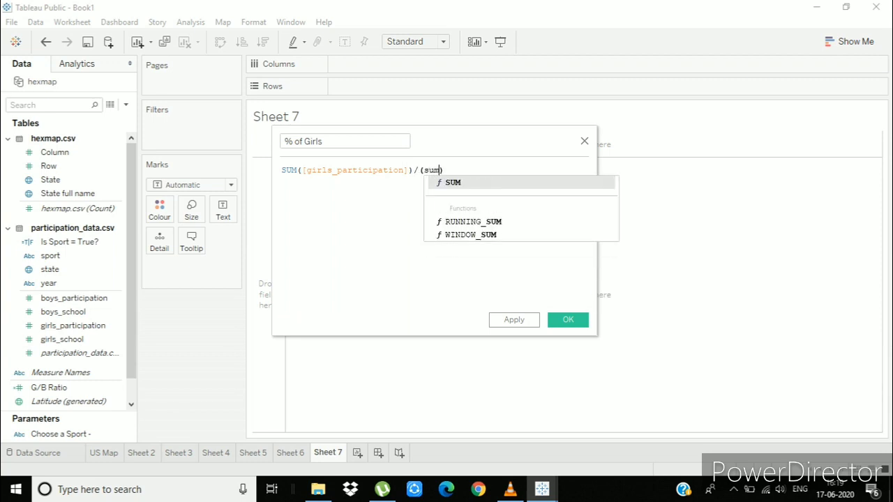
key(Return)
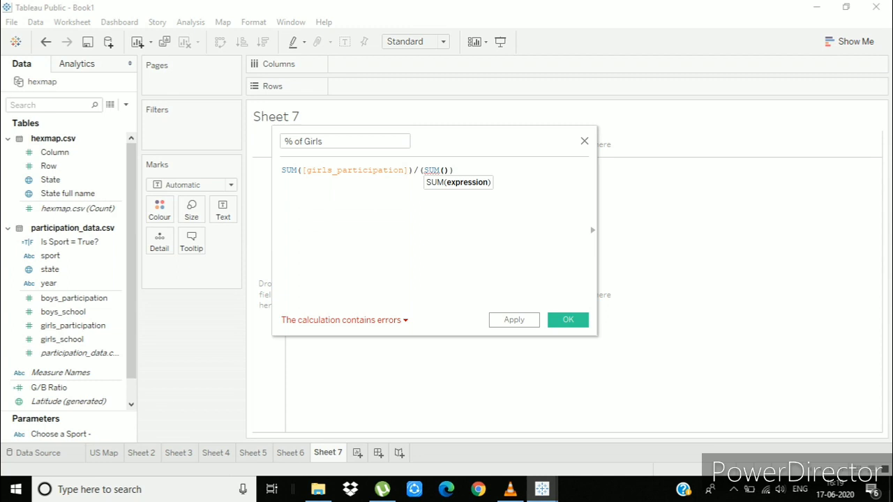
text(girl)
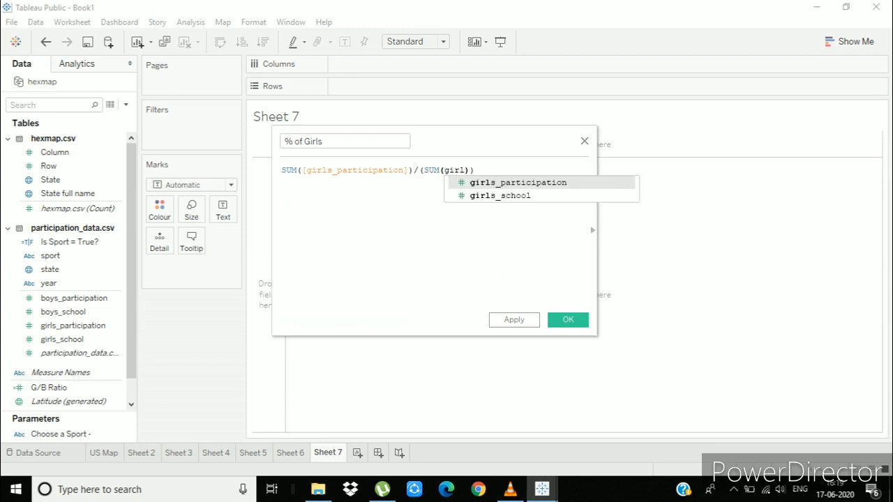
key(Return)
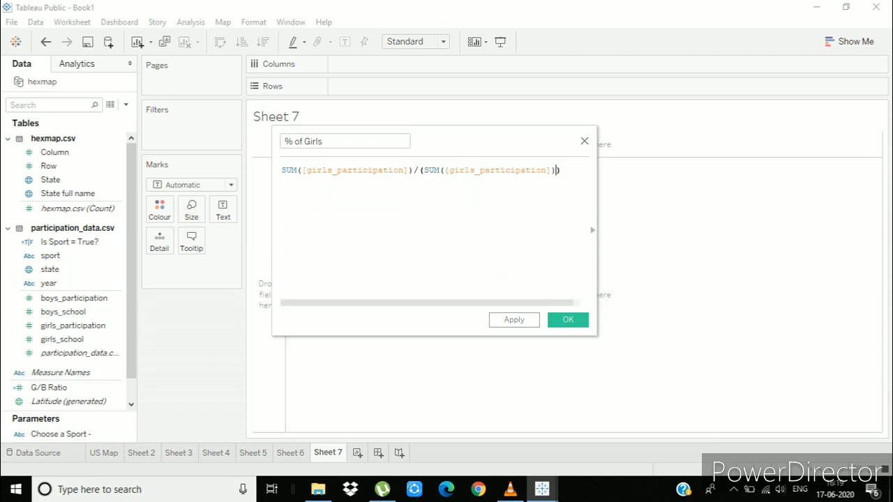
text(/sum)
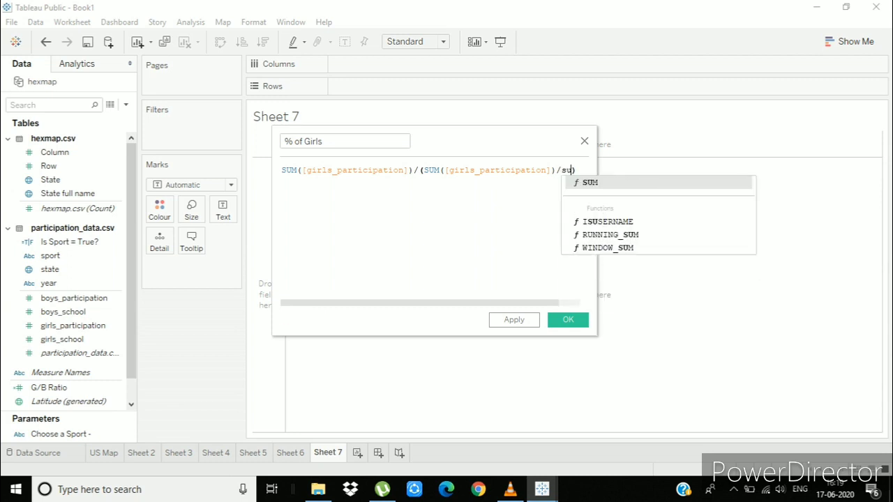
key(Return)
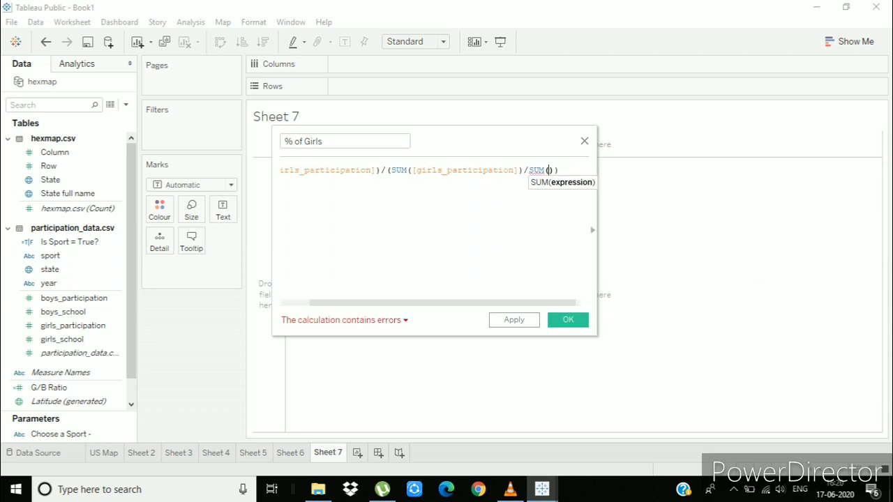
text(boy)
key(Return)
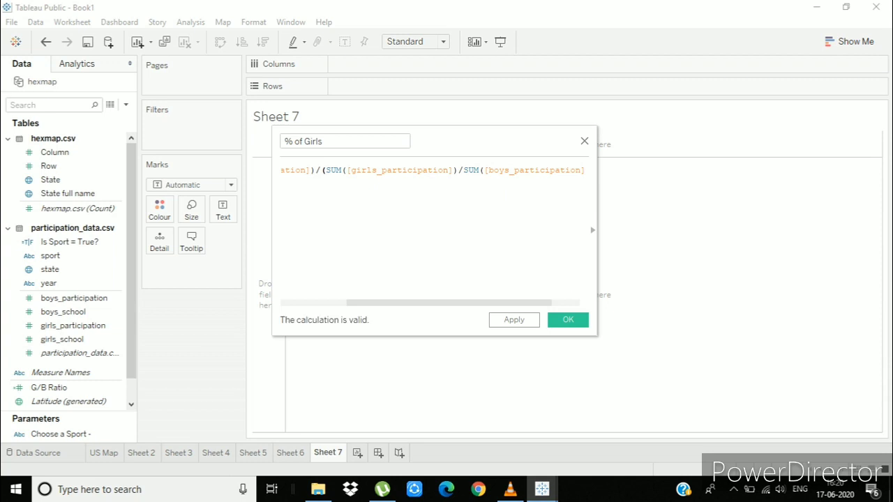
Step: Apply and save the calculation, and show % of Girls as text on Sheet 7
click(514, 320)
click(568, 320)
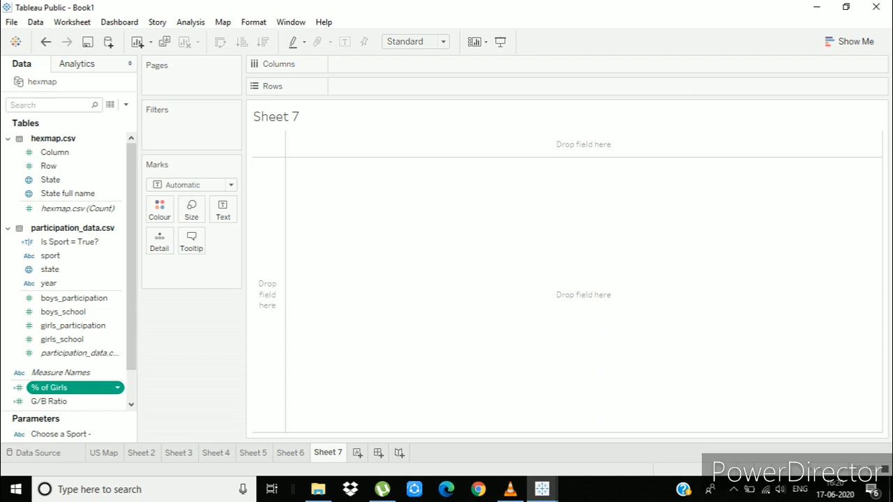
drag(70, 387, 222, 209)
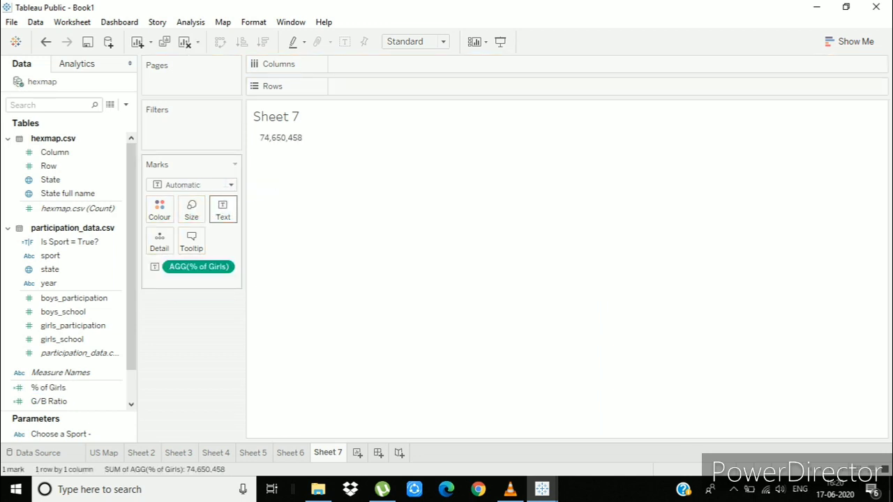
Step: On the US Map sheet, add the hexmap State field to the detail of all marks
click(103, 452)
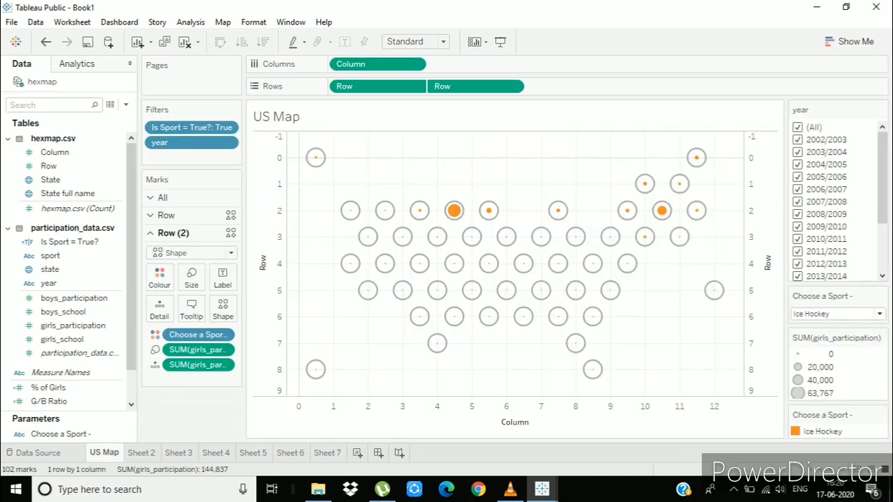
click(162, 198)
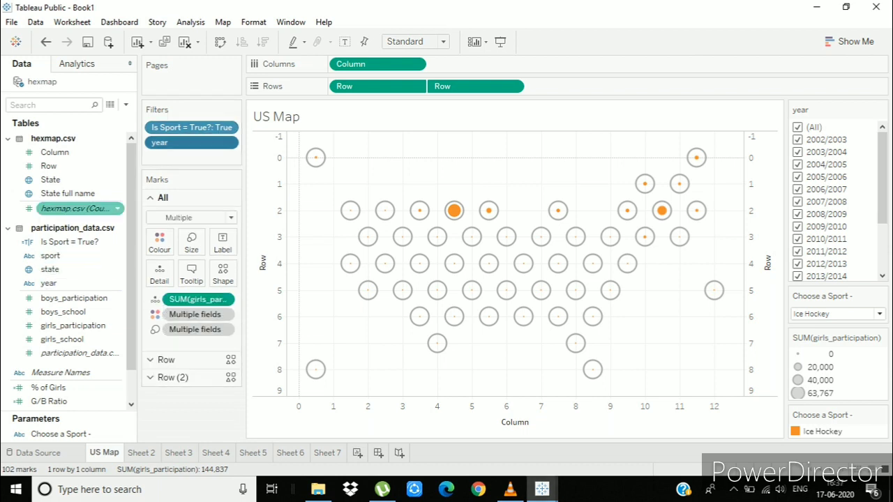
drag(77, 179, 159, 272)
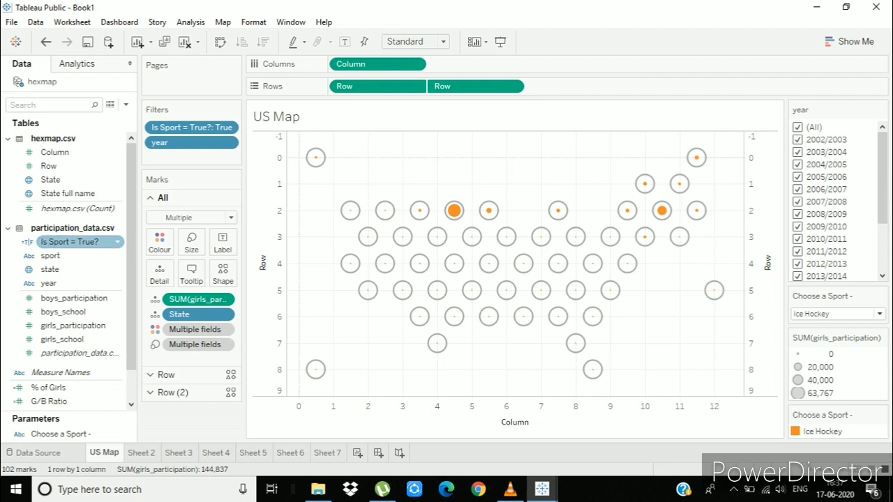
Step: Add the hexmap State field as a filter on the US Map sheet with all states selected
drag(51, 179, 192, 154)
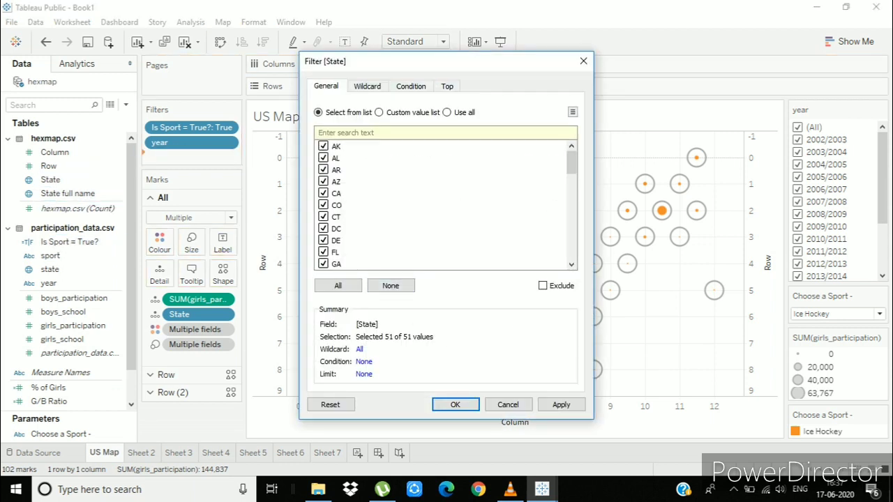
click(560, 405)
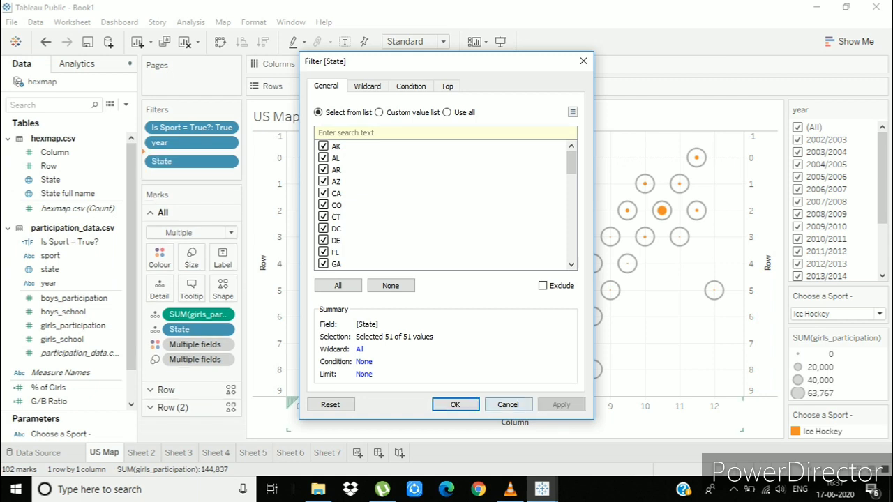
click(455, 405)
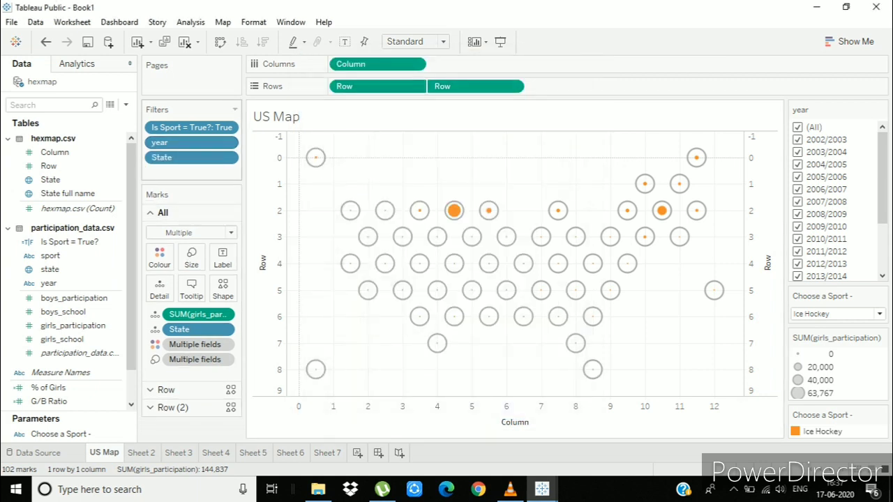
Step: Apply the US Map's year filter to all worksheets, Sheet 2 through Sheet 7
click(226, 142)
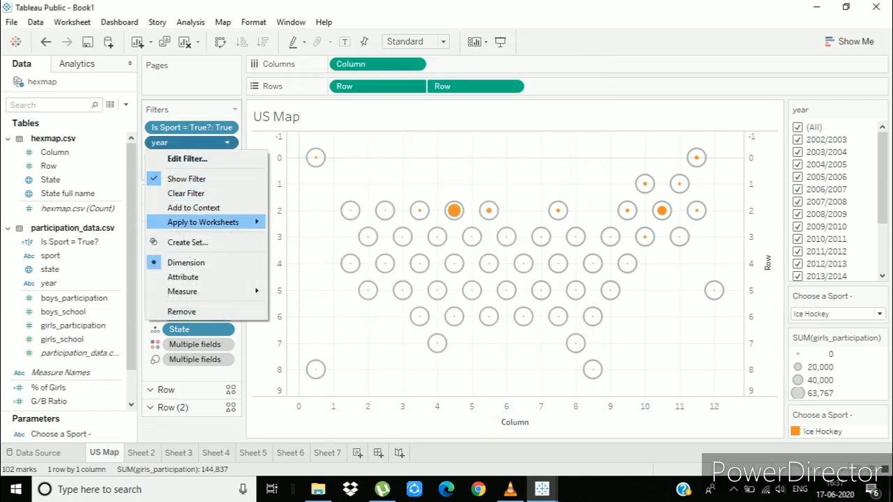
mouse_move(203, 221)
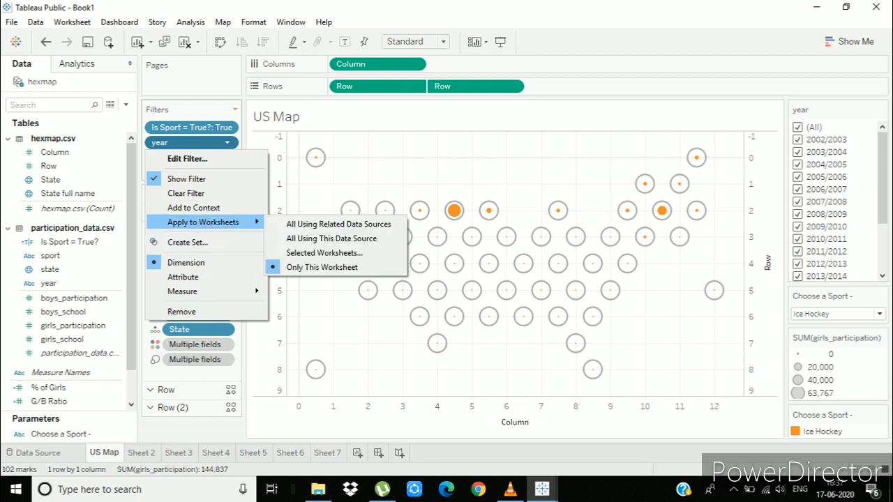
click(325, 252)
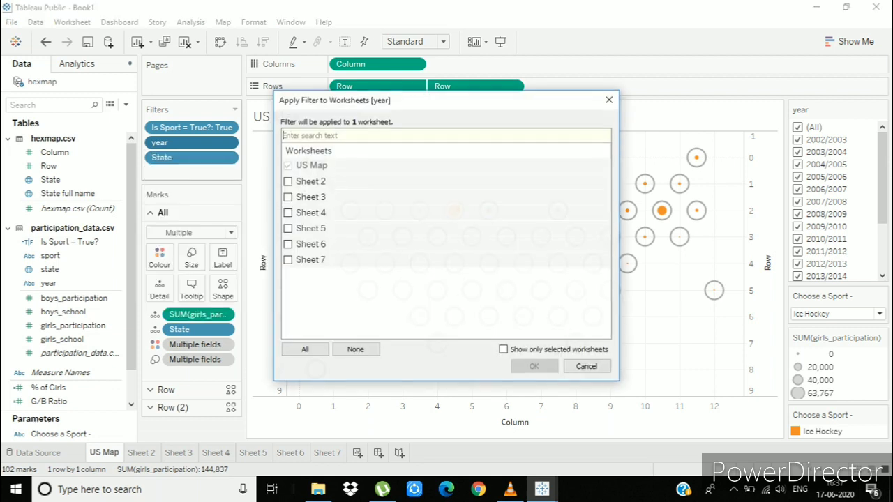
click(305, 349)
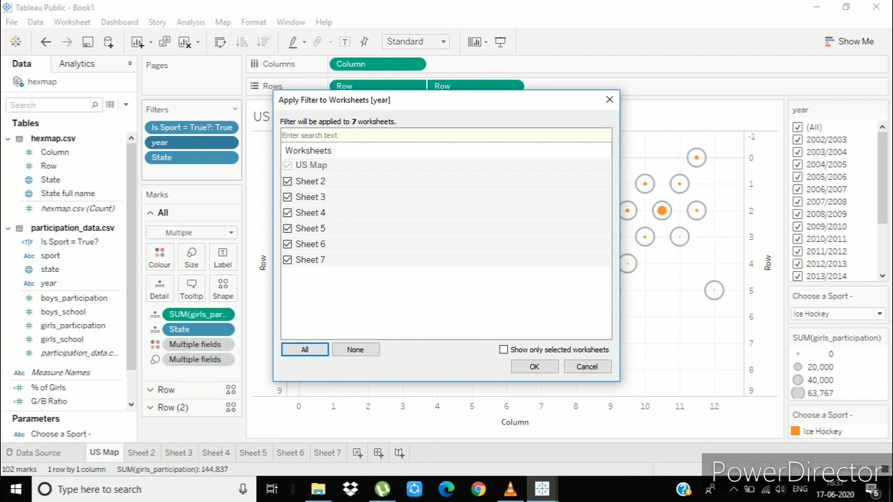
click(534, 366)
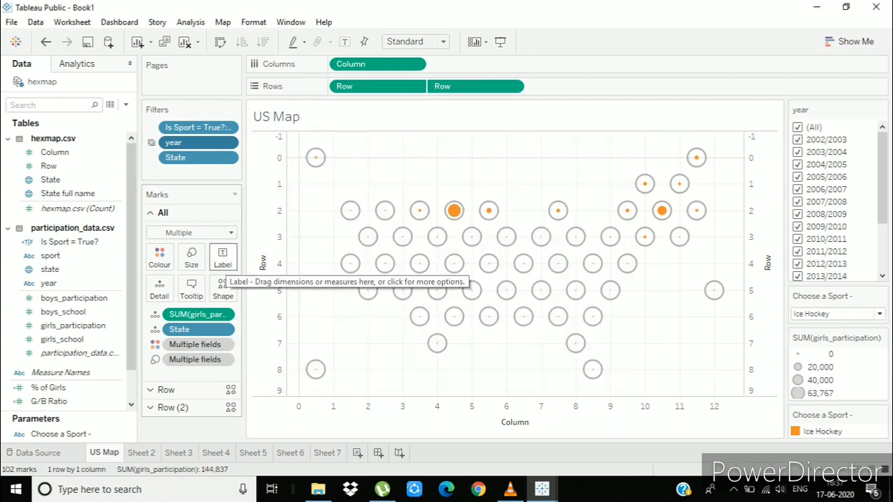
Step: Add the Is Sport = True? field as a filter on Sheet 2, keeping only True
click(141, 452)
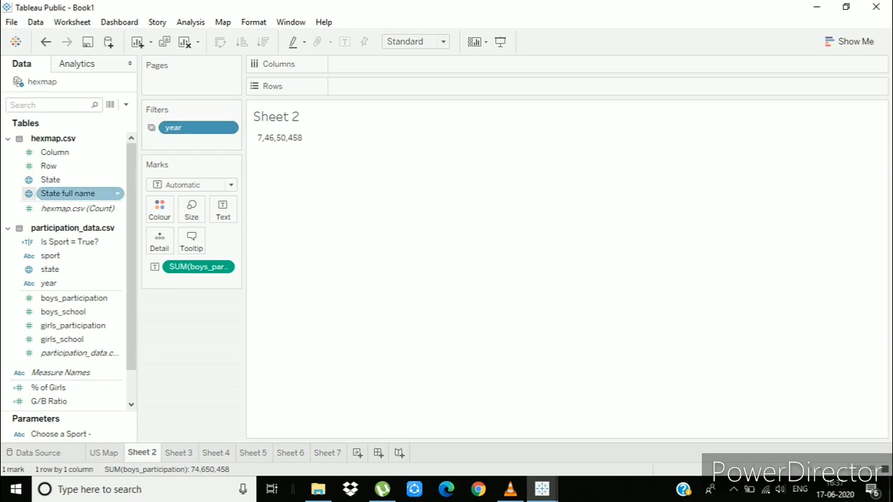
drag(69, 242, 197, 142)
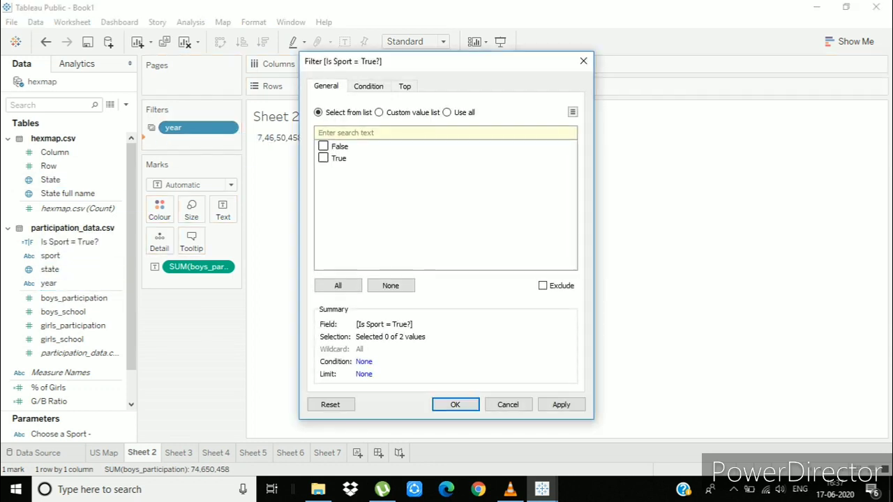
click(561, 405)
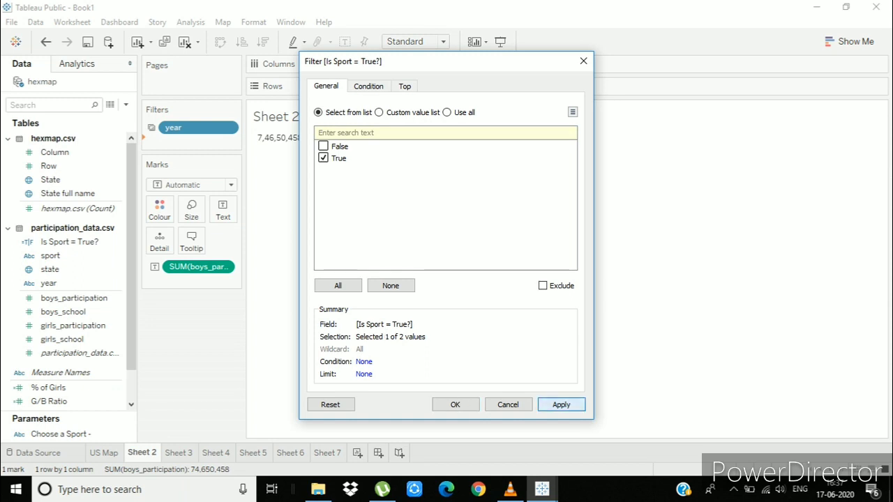
click(455, 405)
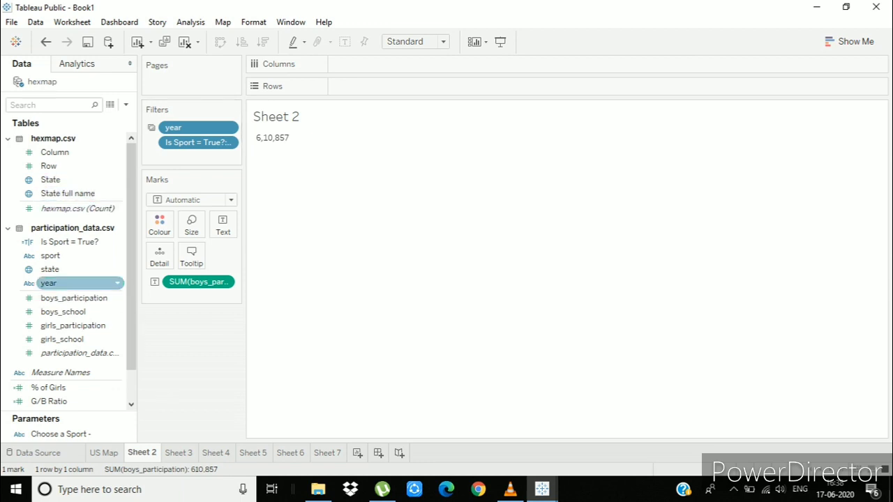
Step: Add the hexmap State field as a filter on Sheet 2 with all states selected
drag(51, 179, 201, 155)
click(337, 285)
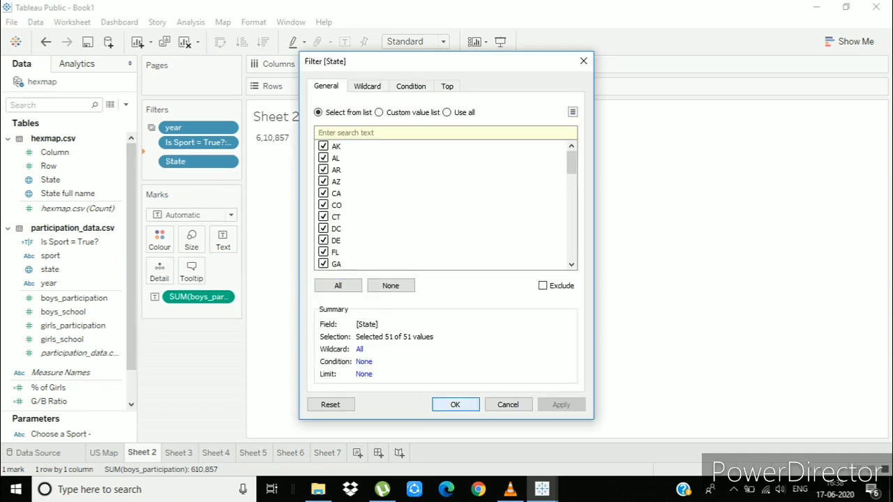
click(454, 404)
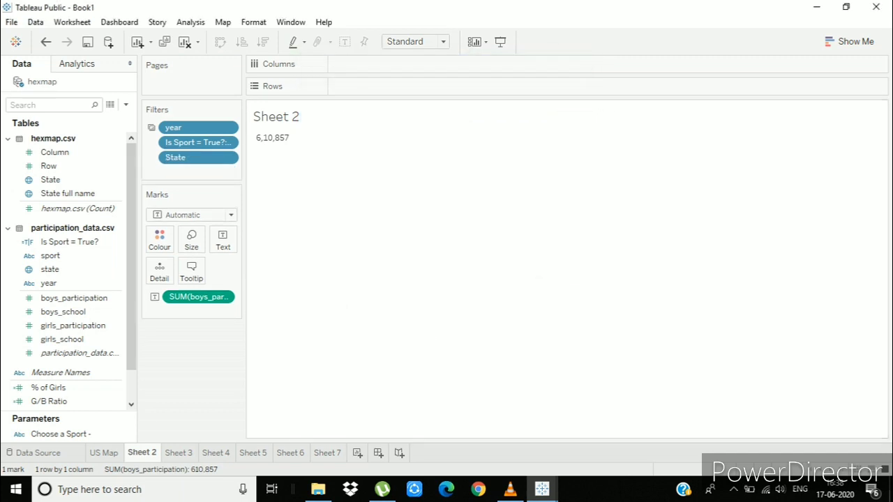
Step: Rename Sheet 2 as Boys Participated
right_click(143, 453)
click(178, 306)
text(Boys Parti)
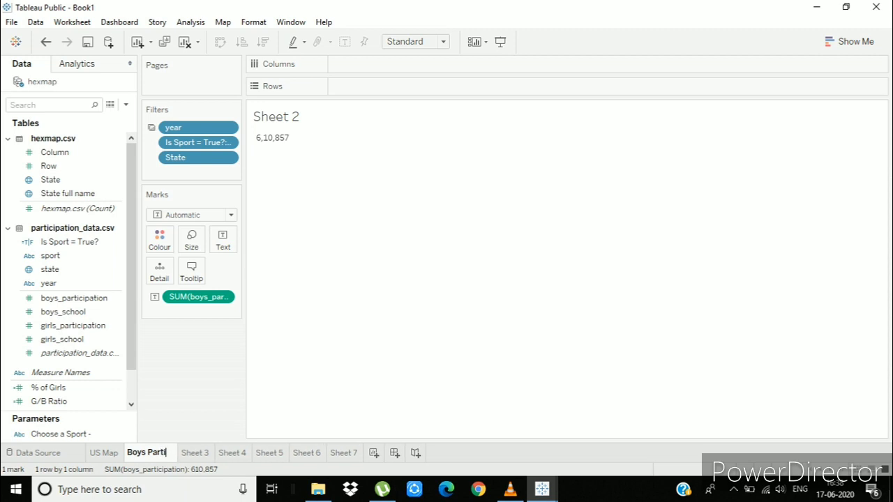
text(cipated)
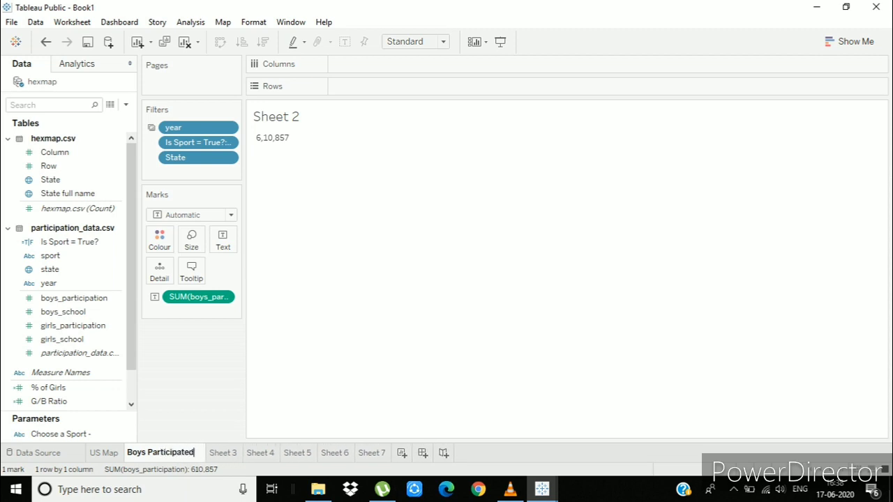
key(Return)
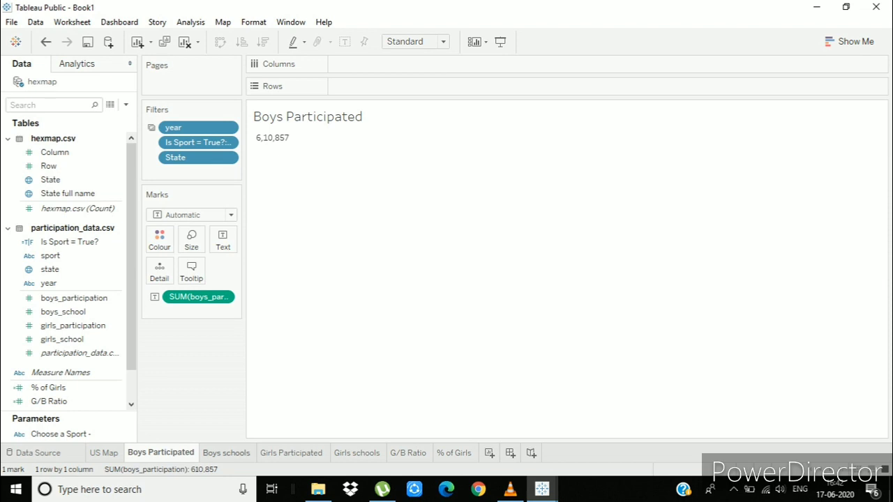
Step: Review the Boys schools, Girls Participated, Girls schools, G/B Ratio and % of Girls sheets in turn
click(226, 453)
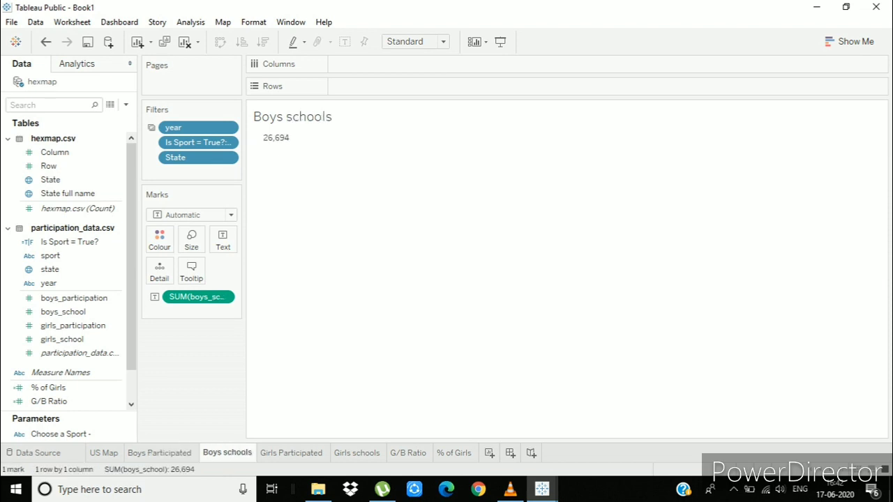
click(291, 453)
click(356, 452)
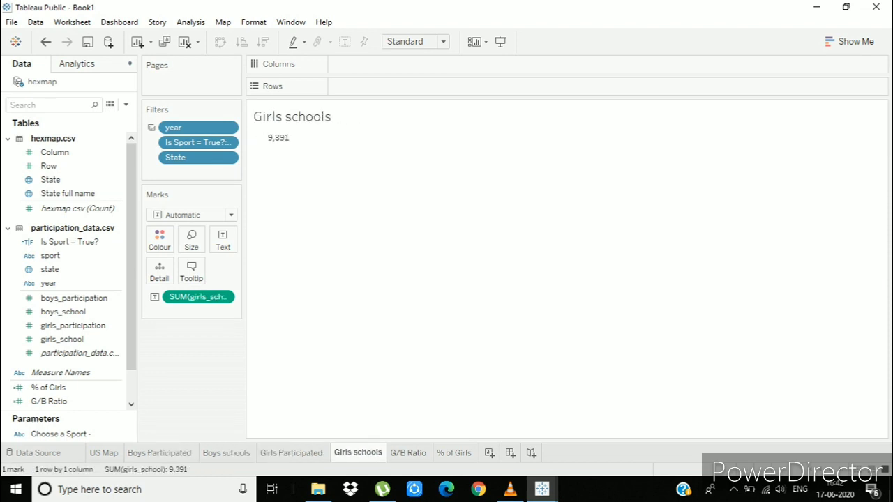
click(407, 453)
click(454, 452)
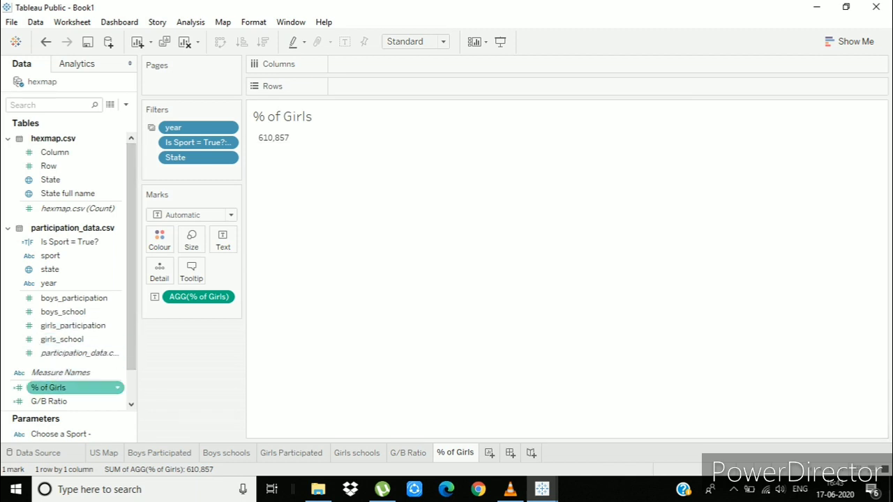
Step: Edit the % of Girls calculation so its denominator adds SUM([girls_participation]) and SUM([boys_participation]) instead of dividing them
right_click(111, 387)
click(146, 168)
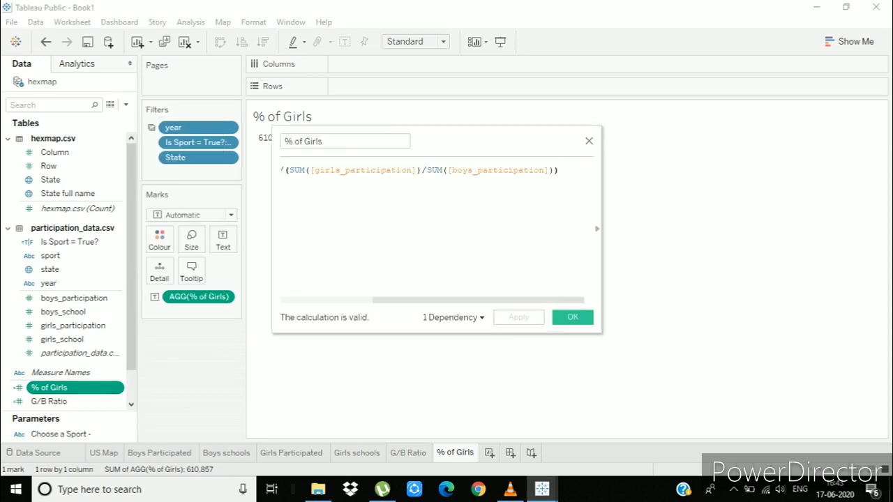
key(BackSpace)
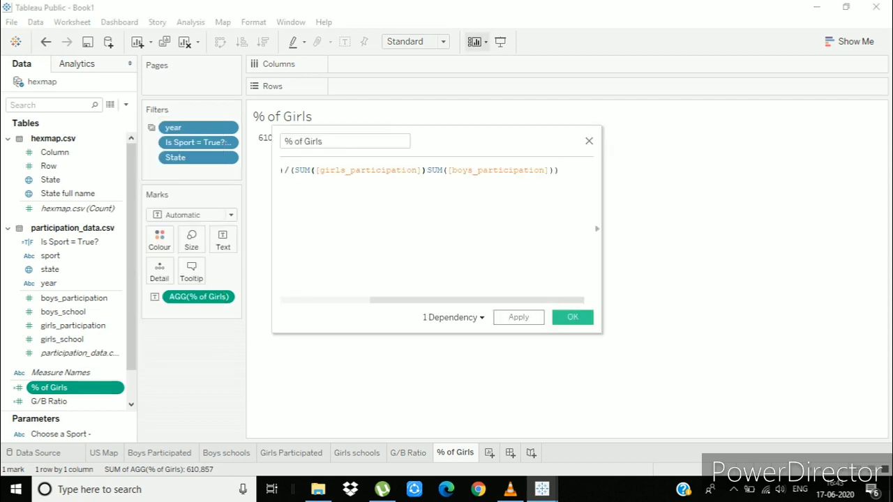
text(+)
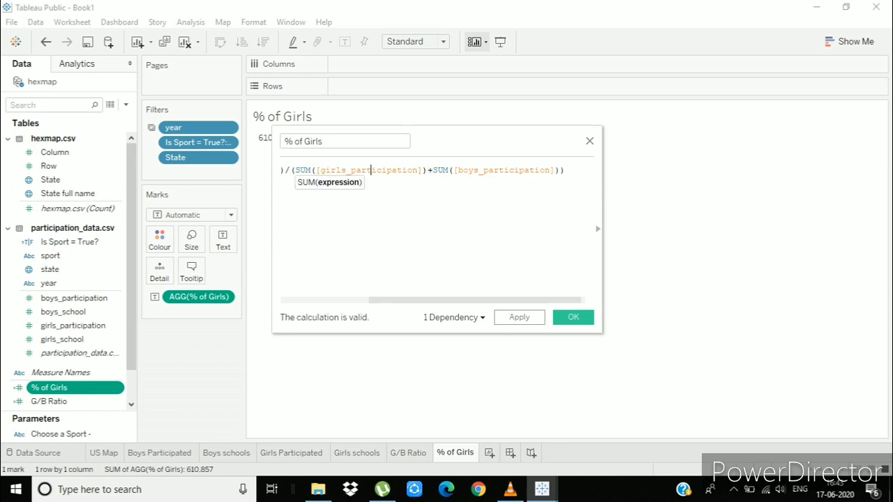
Step: Multiply the numerator of the % of Girls formula by 100, and apply and save the calculation
key(Left)
key(Left)
key(Left)
key(Left)
key(Left)
key(Left)
key(Left)
key(Left)
key(Left)
key(Left)
key(Left)
key(Left)
key(Left)
key(Left)
key(Left)
key(Left)
key(Left)
key(Left)
key(Left)
key(Left)
key(Right)
key(Right)
key(Right)
key(Right)
key(Right)
key(Right)
key(Right)
key(Right)
key(Right)
key(Right)
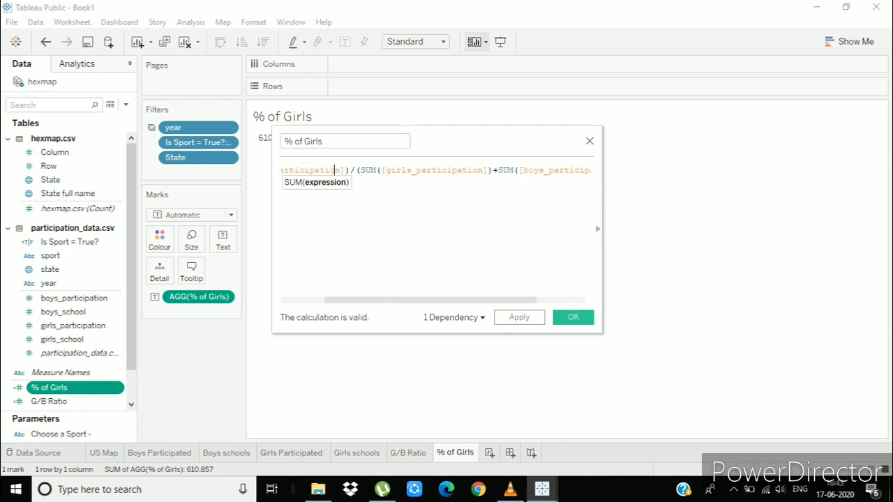
key(Right)
key(Right)
key(Right)
text(*)
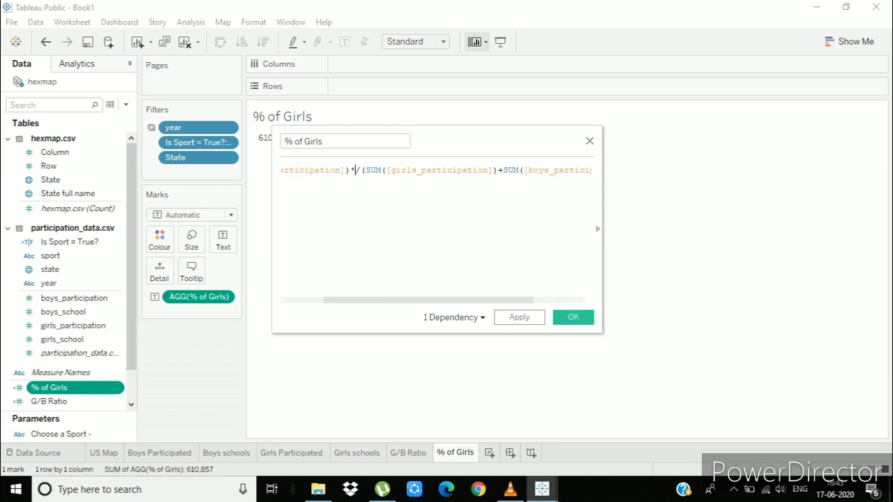
text(100)
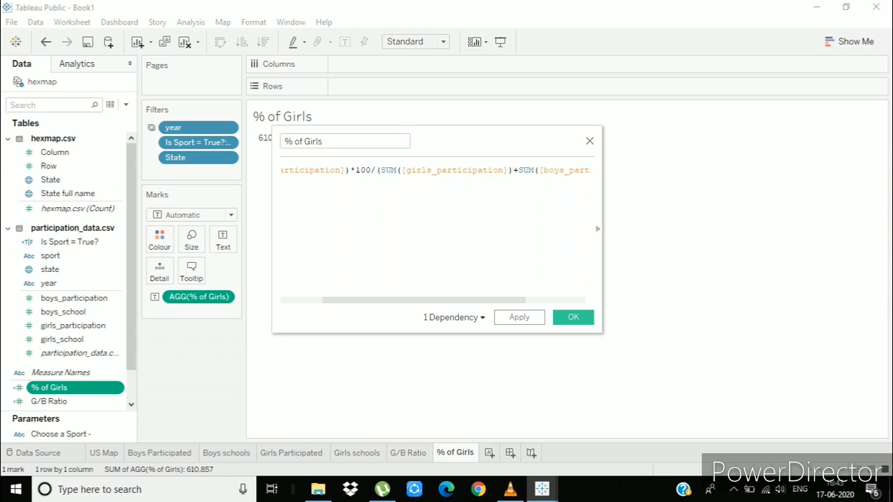
click(518, 317)
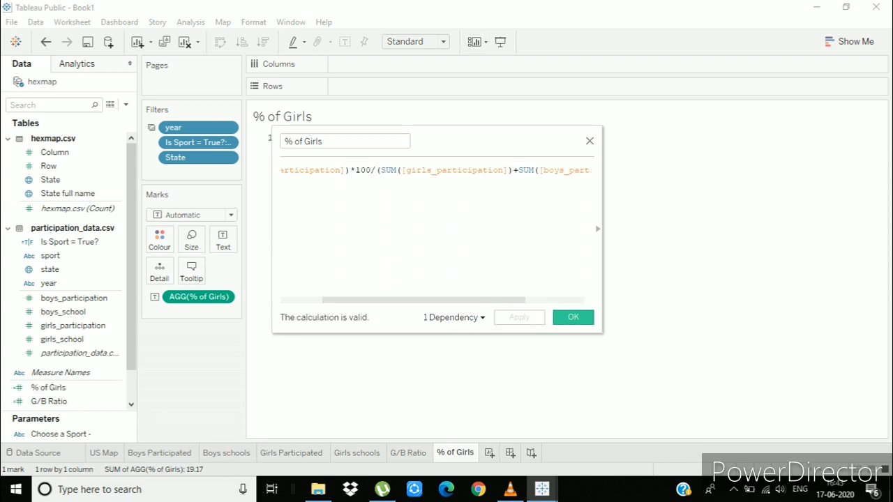
click(573, 317)
mouse_move(278, 137)
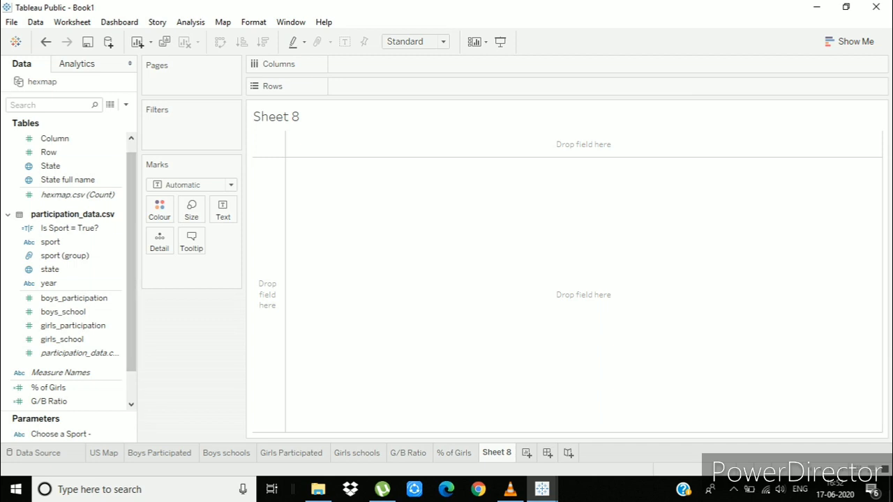
Step: Create a calculated field named Difference with the formula ZN(SUM([girls_participation])) - LOOKUP(ZN(SUM([girls_participation])), FIRST())
click(125, 104)
click(65, 119)
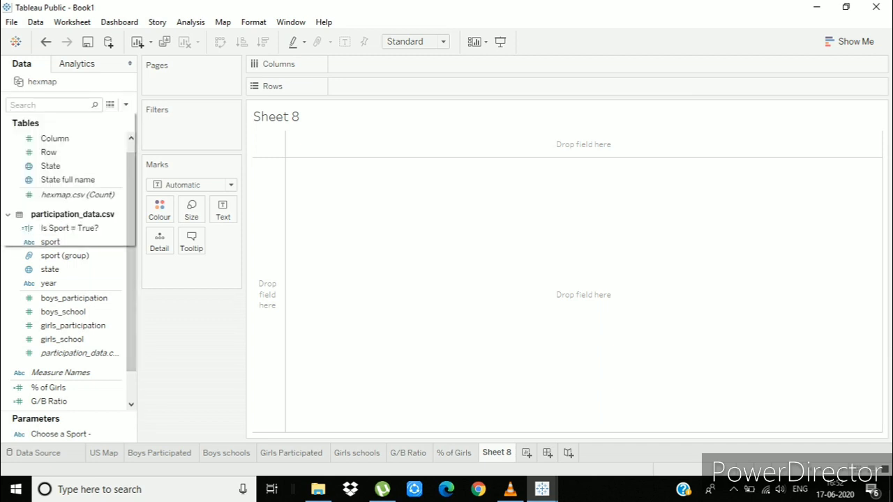
text(Di)
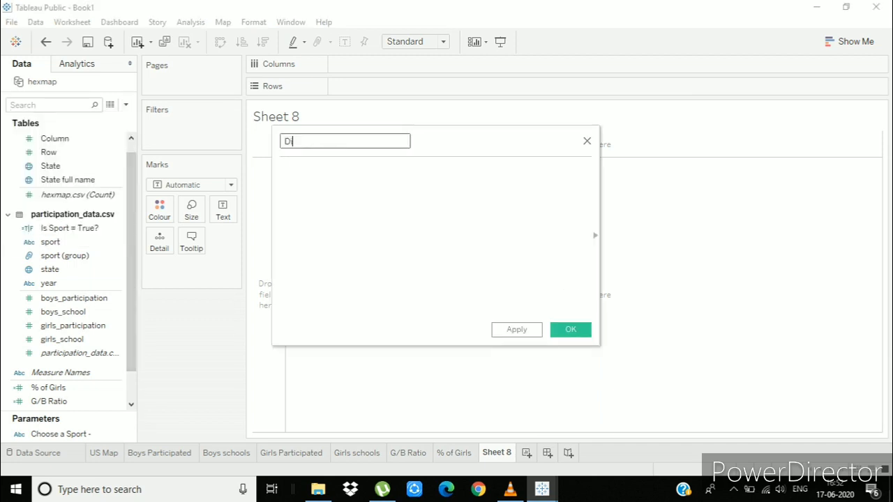
text(fference)
key(Tab)
text(ZN(SUM([girls_participation])) - LOOKUP(ZN(SUM([girls_participation])), FIRST()))
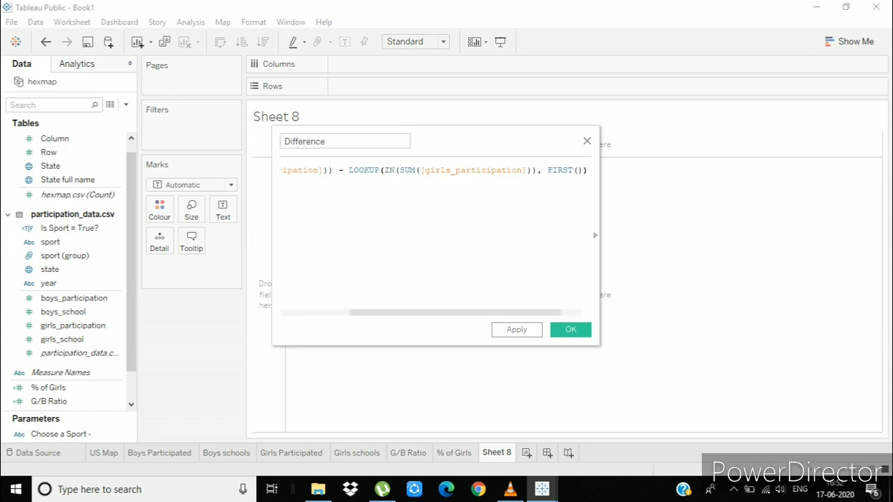
Step: Read through the Difference formula from its beginning to its end
drag(455, 297, 385, 297)
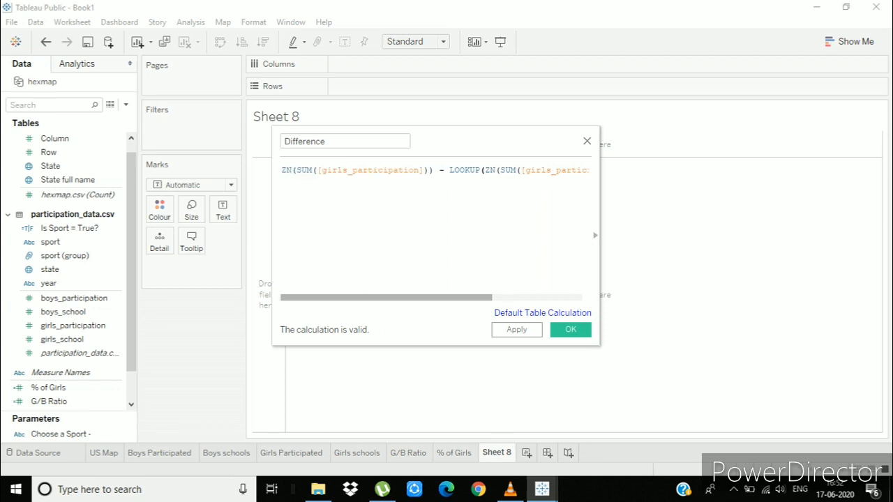
drag(385, 297, 422, 297)
key(Right)
key(Right)
key(Right)
key(Right)
key(Right)
key(Right)
key(Right)
key(Right)
key(Right)
key(Right)
key(Right)
key(Right)
key(Right)
key(Right)
key(Right)
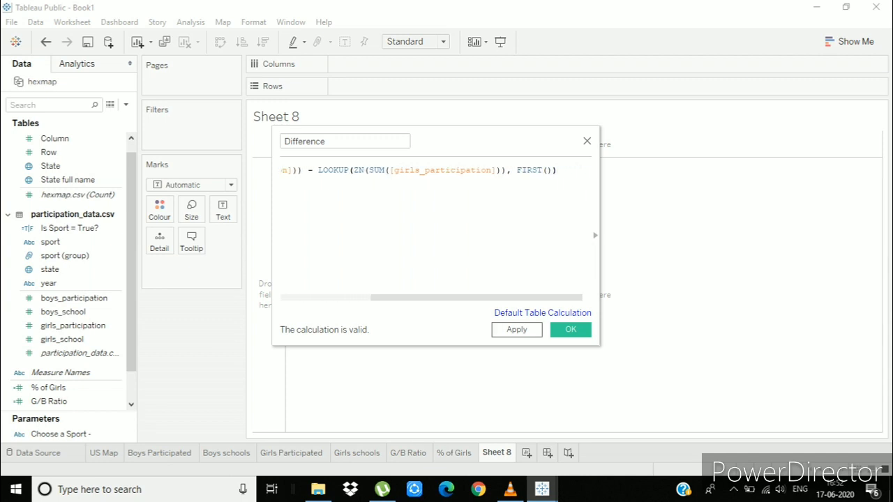
Step: Apply and save the Difference calculation, and add the field to the rows of Sheet 8
click(516, 329)
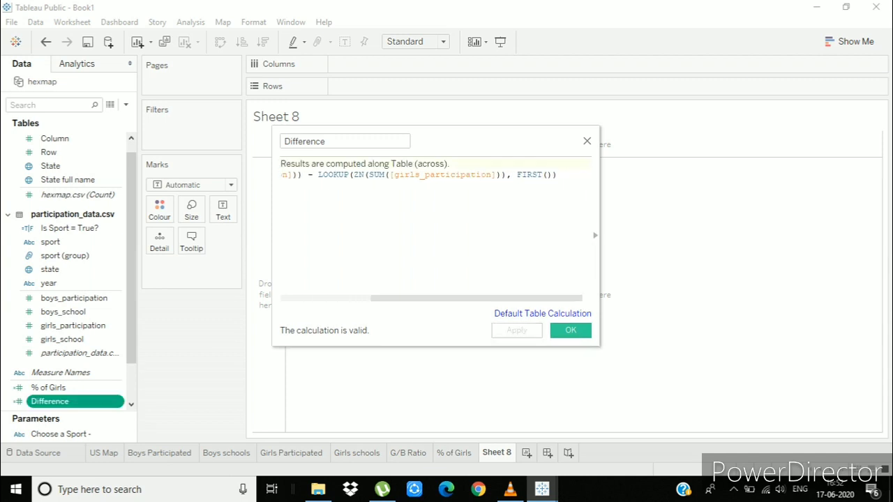
click(569, 330)
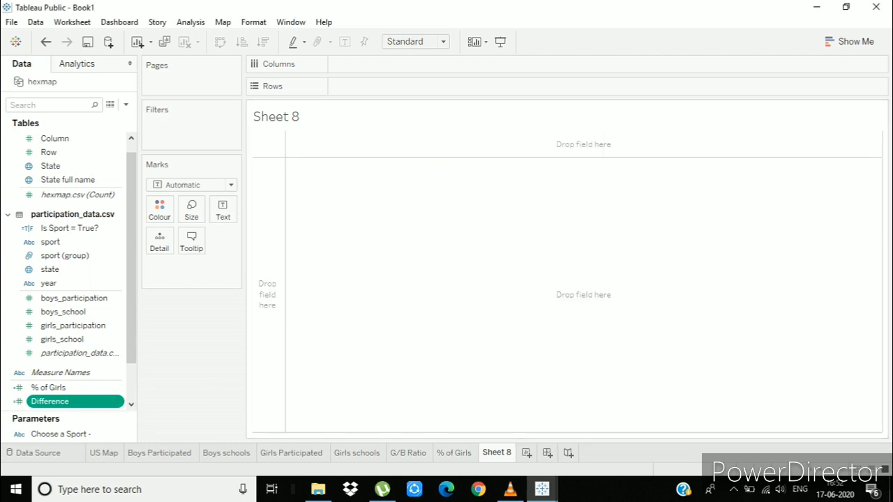
drag(70, 401, 376, 86)
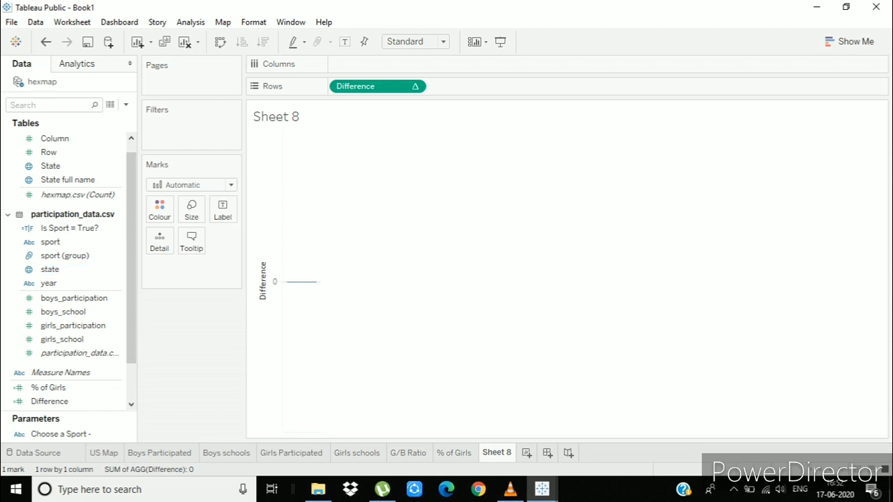
Step: Open the sport (group) field for editing and examine the members of its Sport and Other groups
click(76, 255)
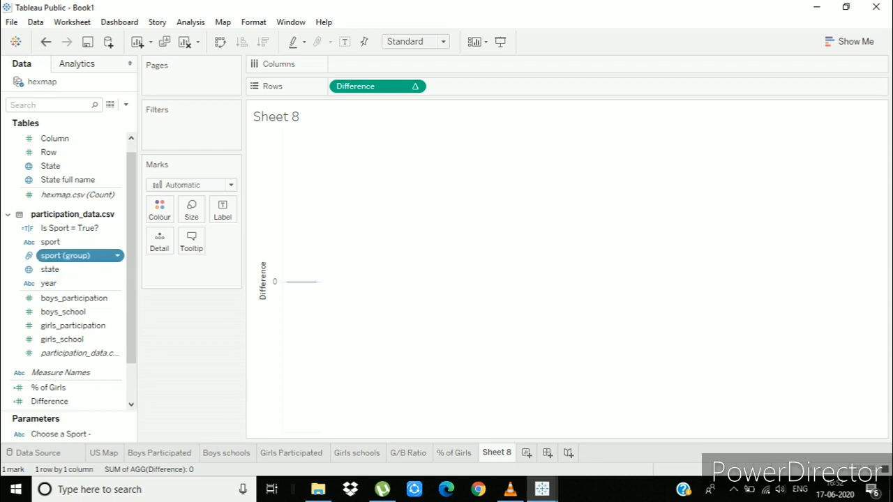
click(118, 256)
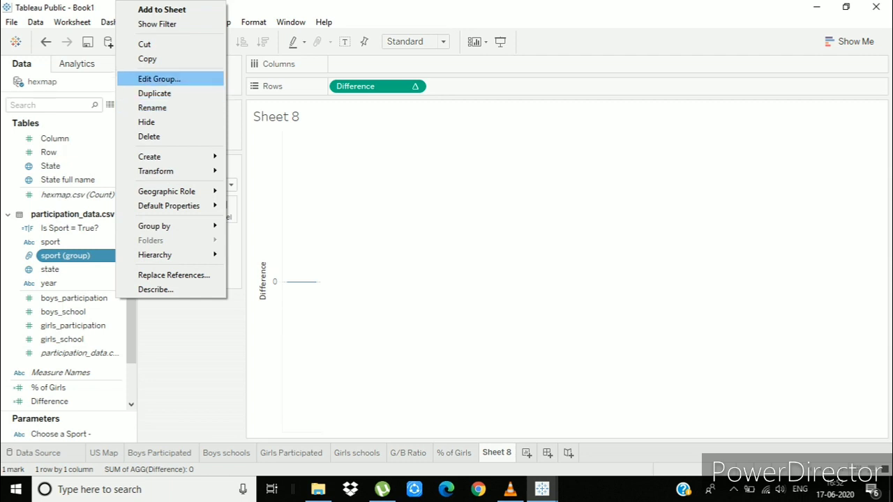
click(159, 79)
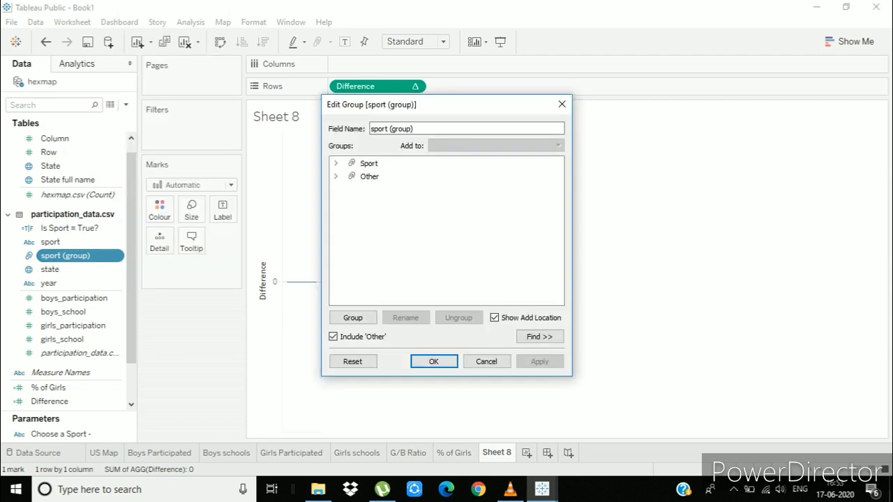
click(336, 163)
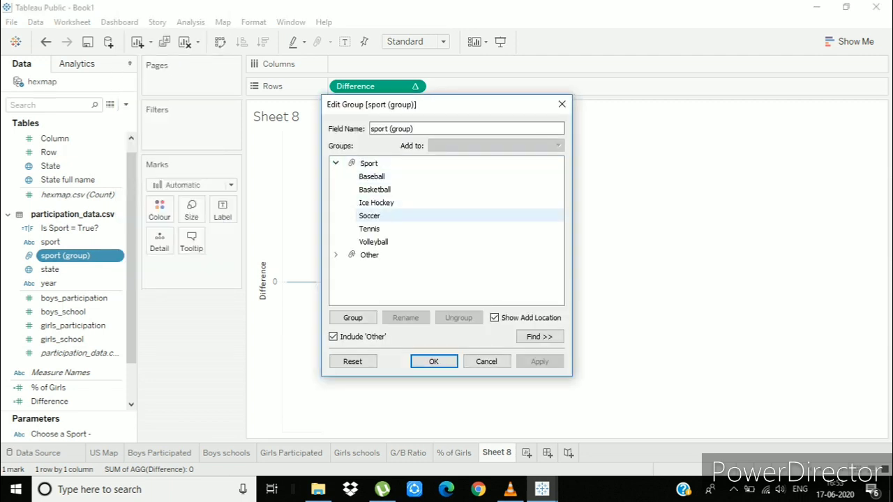
click(336, 254)
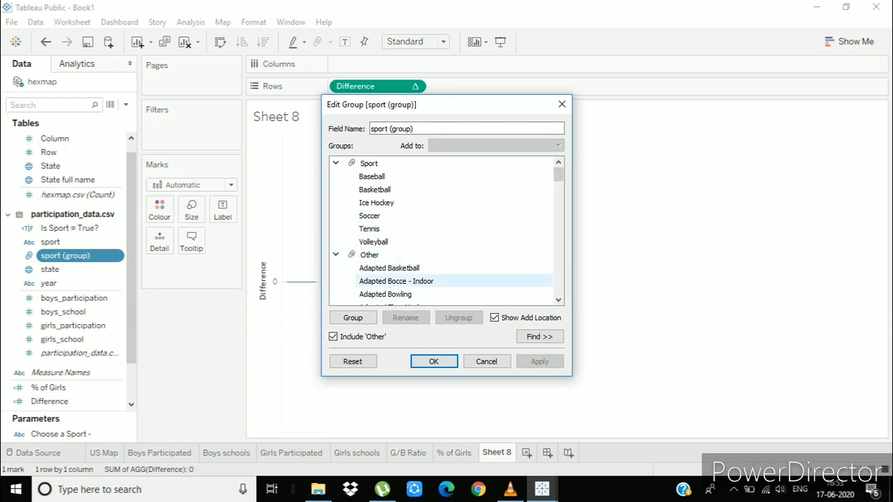
scroll(381, 281, down, 10)
scroll(381, 285, down, 5)
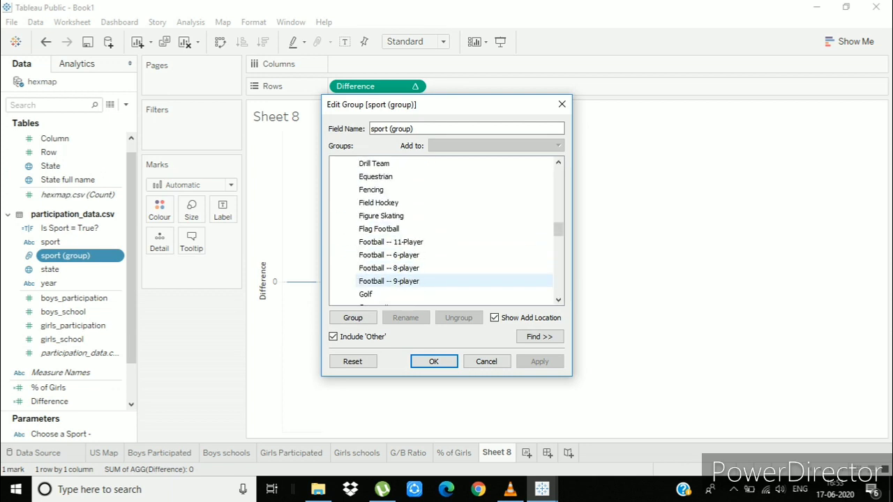
scroll(381, 289, up, 15)
click(335, 254)
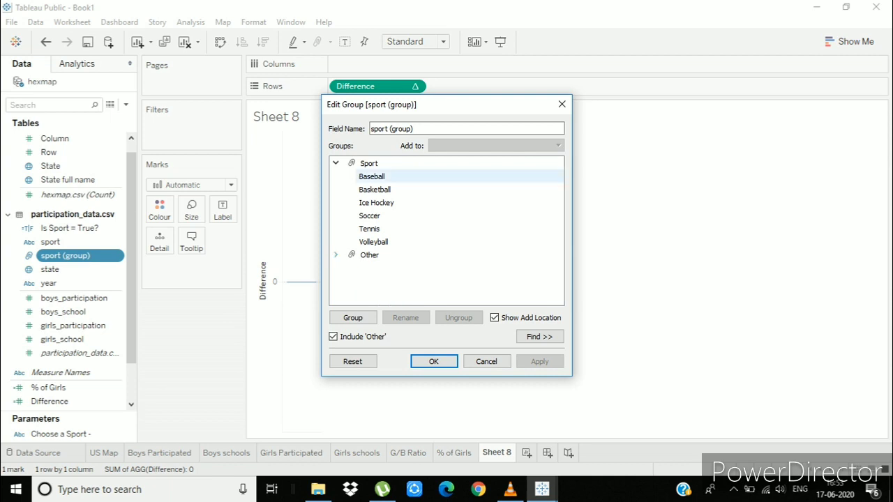
Step: Close the sport (group) editor and look through the members available for a new group on the sport field without creating it
click(335, 162)
click(486, 361)
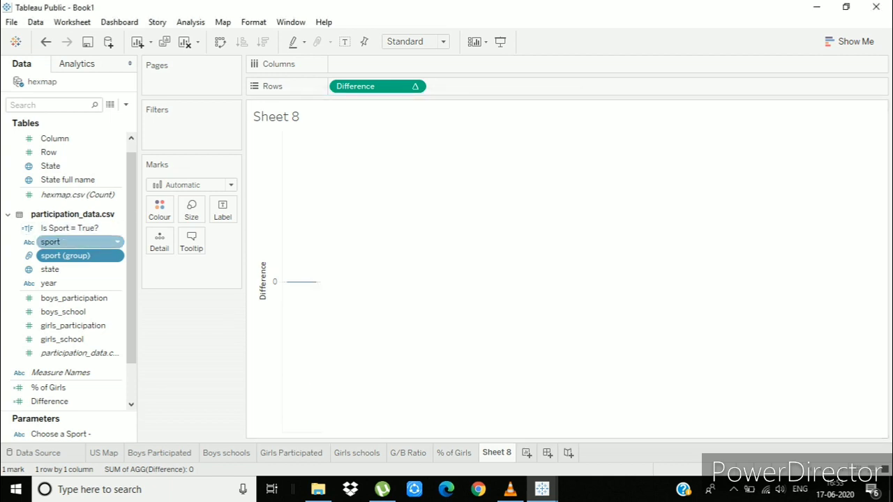
click(117, 241)
mouse_move(178, 107)
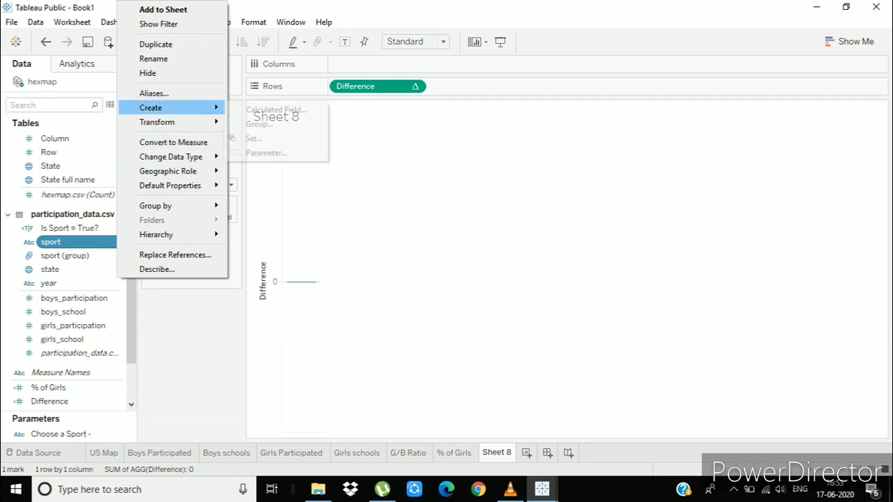
click(259, 124)
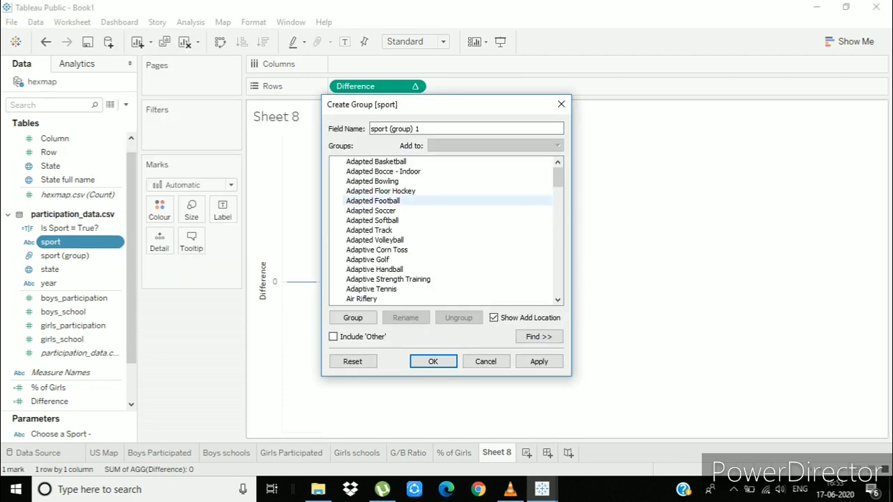
scroll(376, 244, down, 2)
click(377, 249)
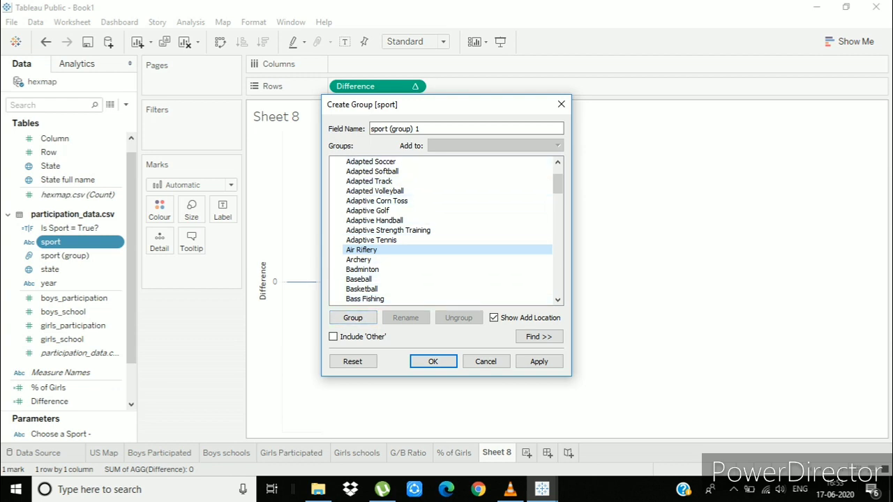
click(485, 362)
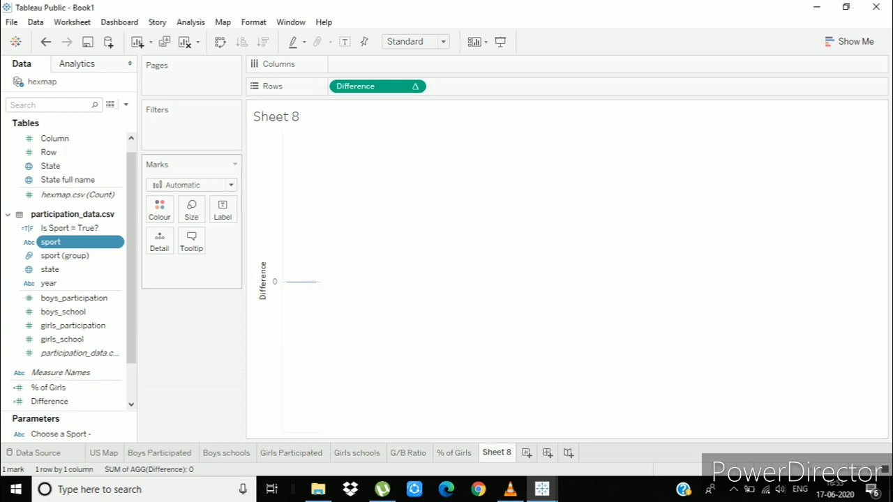
Step: Filter Sheet 8 by sport (group), keeping only the Sport group
click(80, 255)
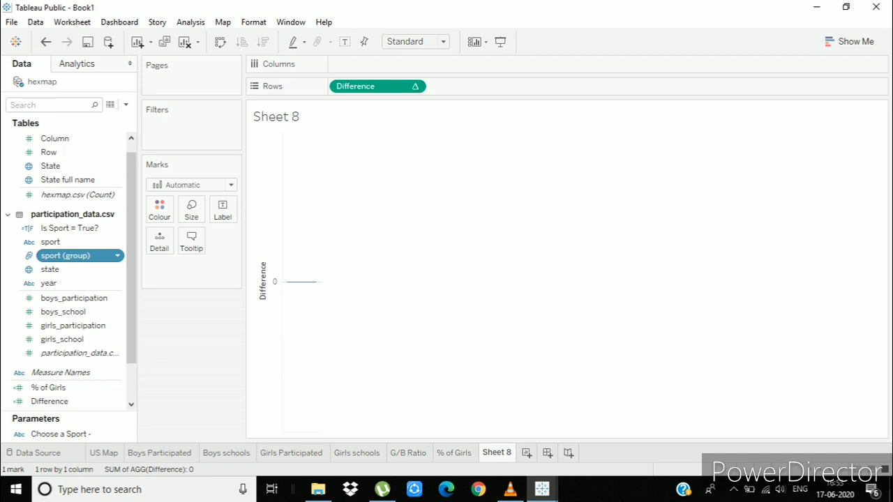
drag(66, 255, 171, 129)
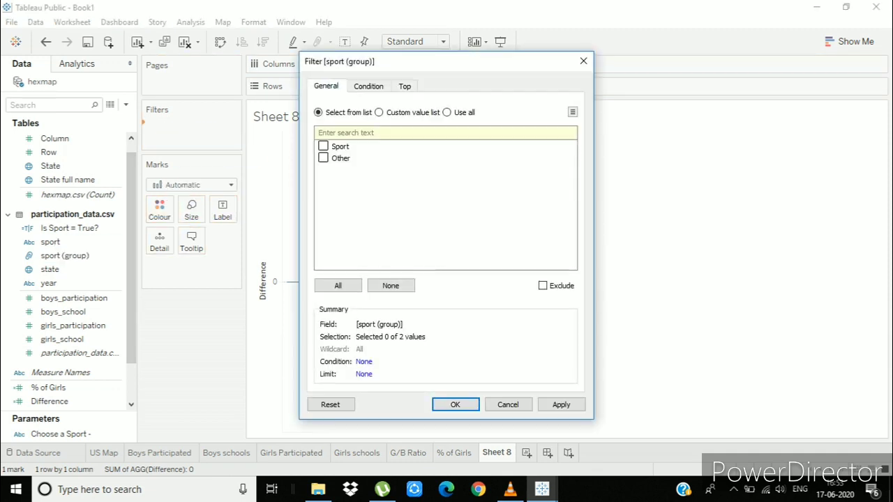
click(323, 146)
click(322, 145)
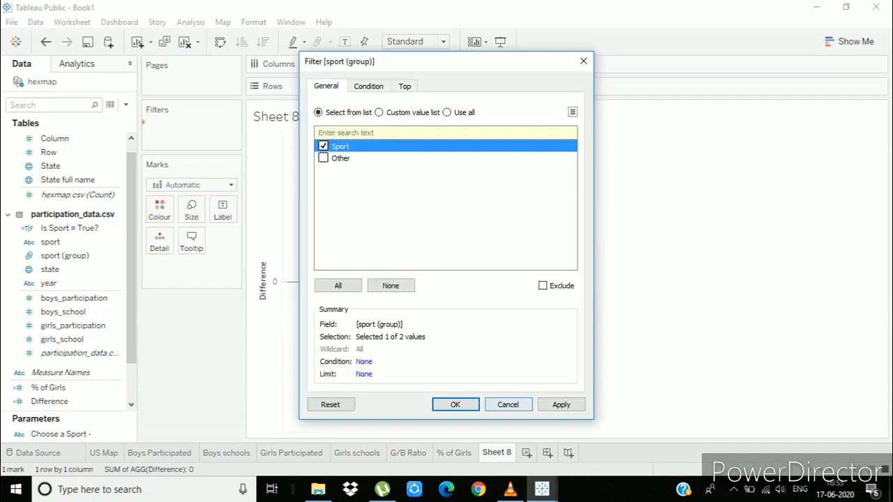
click(561, 404)
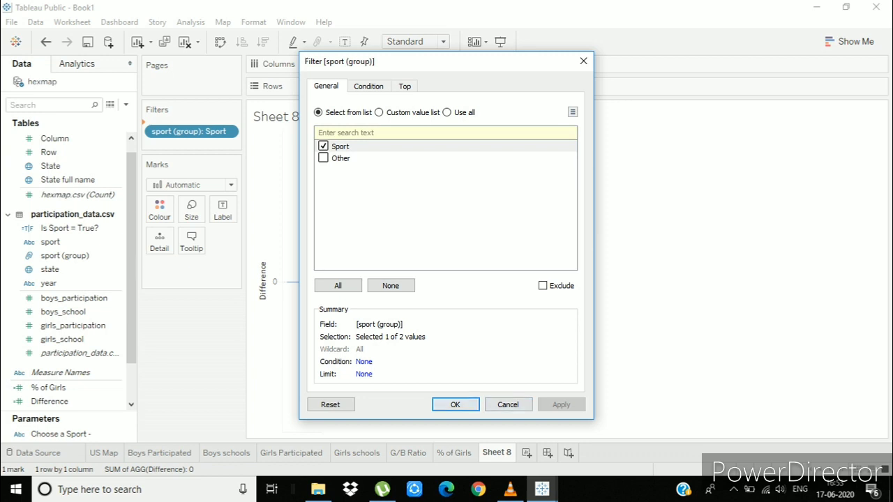
click(455, 405)
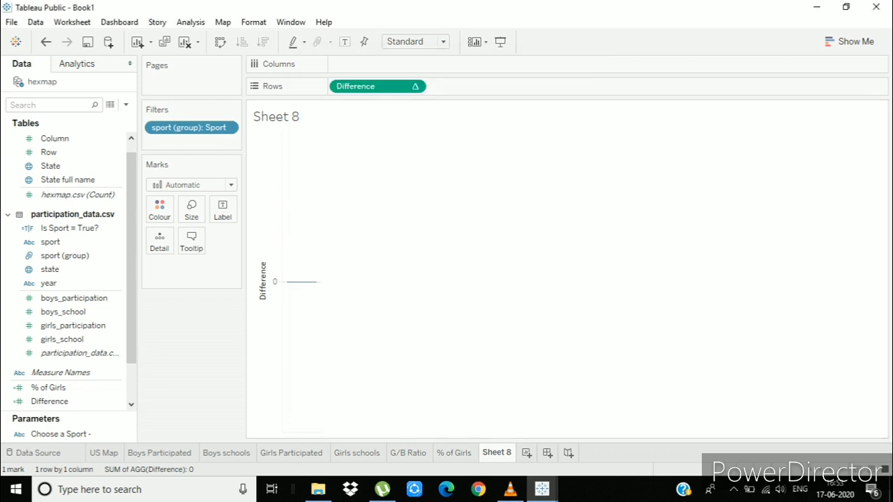
Step: Add a year filter to Sheet 8 with all years selected
drag(48, 283, 163, 144)
click(337, 285)
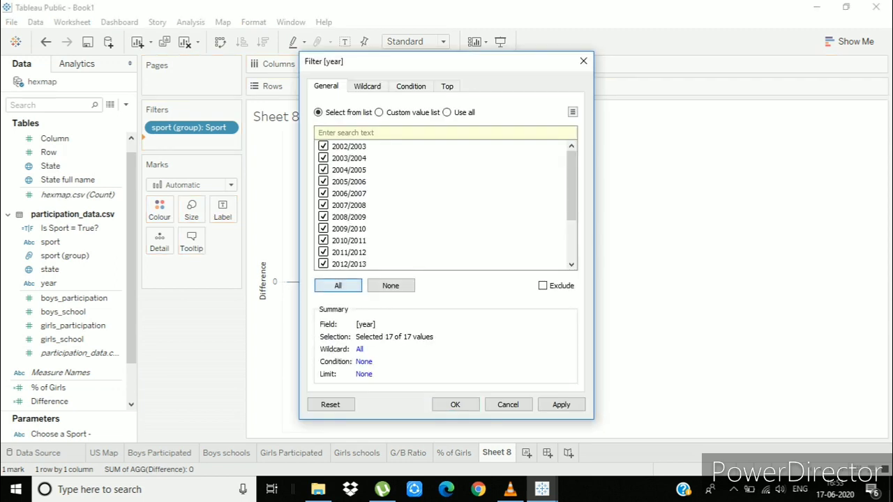
click(561, 405)
click(454, 405)
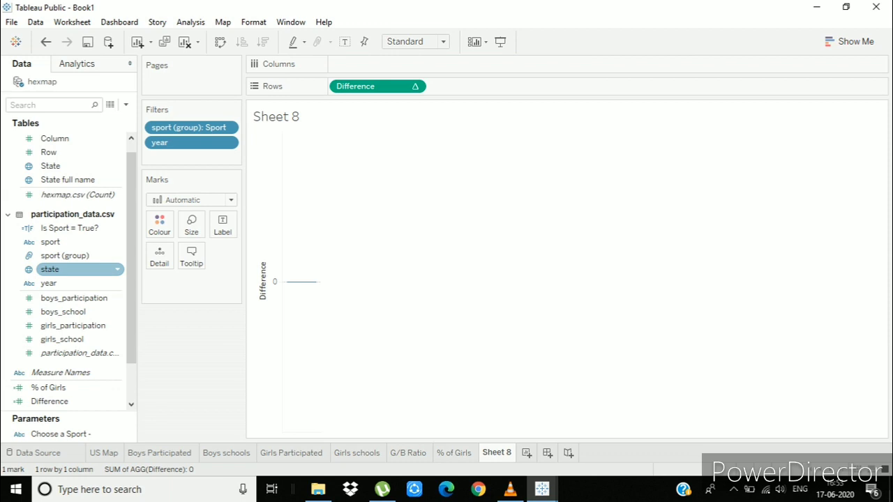
Step: Colour the marks by sport, adding all members, and place year on the columns of Sheet 8
drag(77, 242, 161, 224)
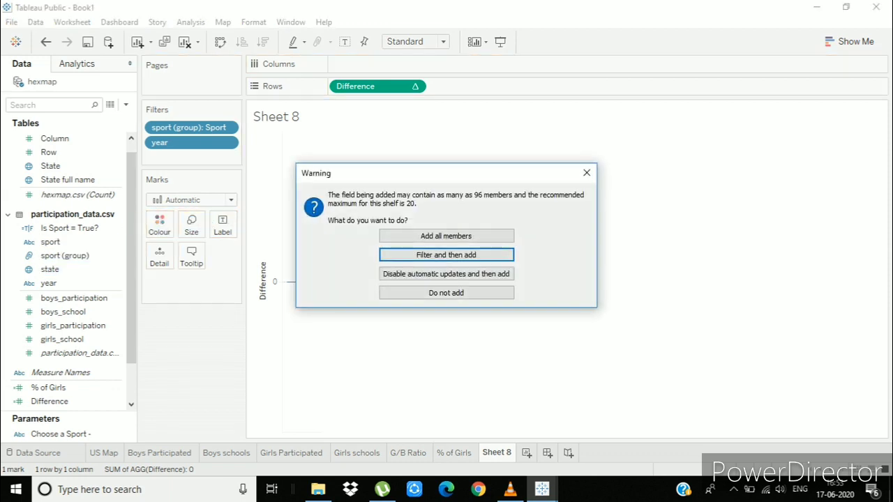
click(446, 236)
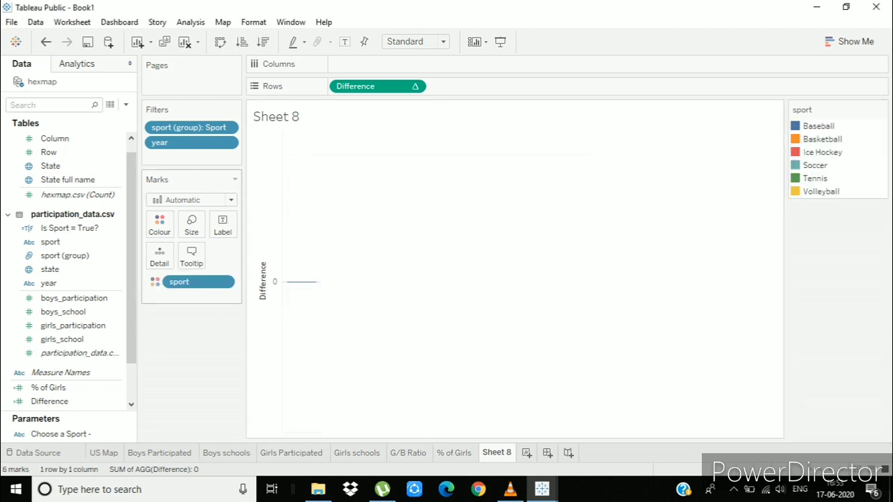
scroll(69, 237, up, 1)
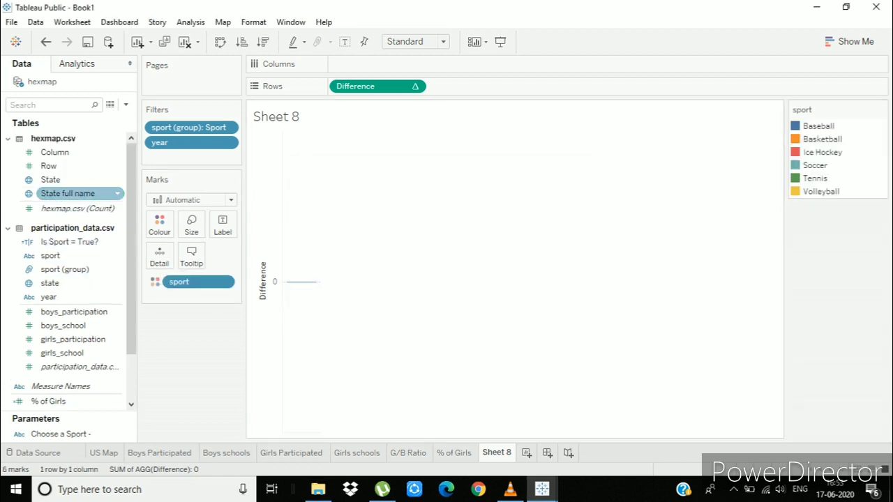
drag(63, 297, 387, 64)
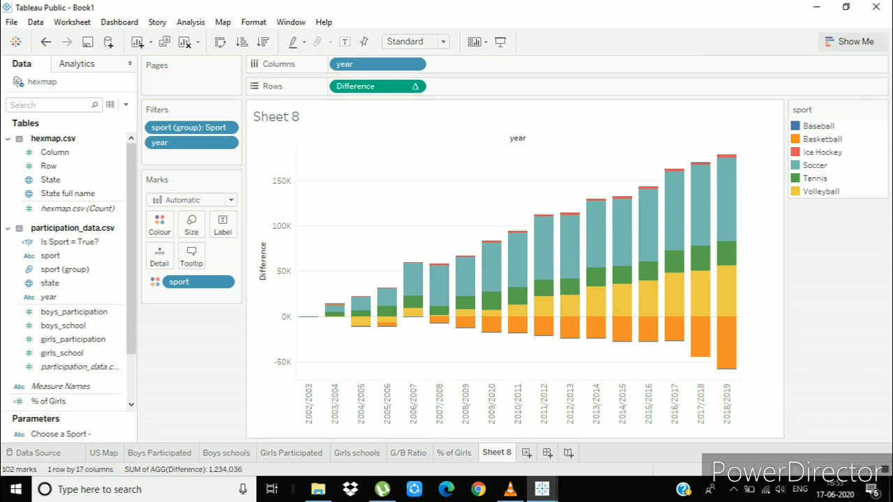
Step: Change the mark type of the Difference chart to Line
click(847, 41)
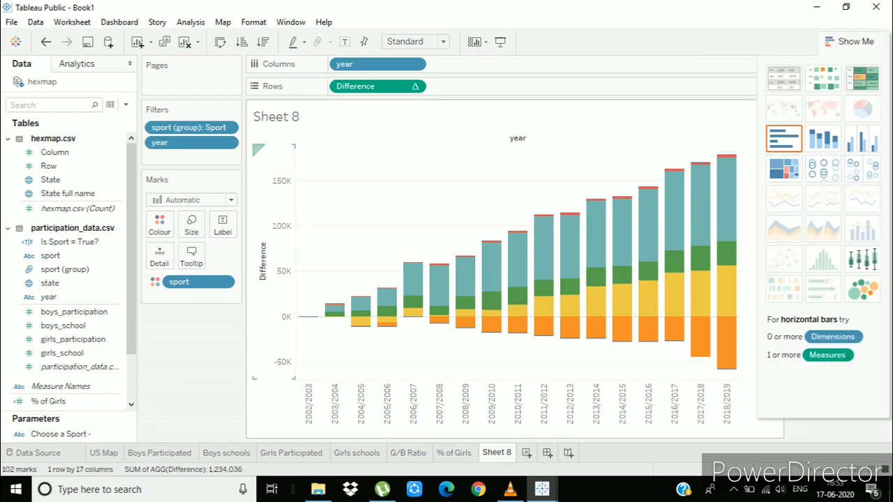
click(191, 199)
click(172, 243)
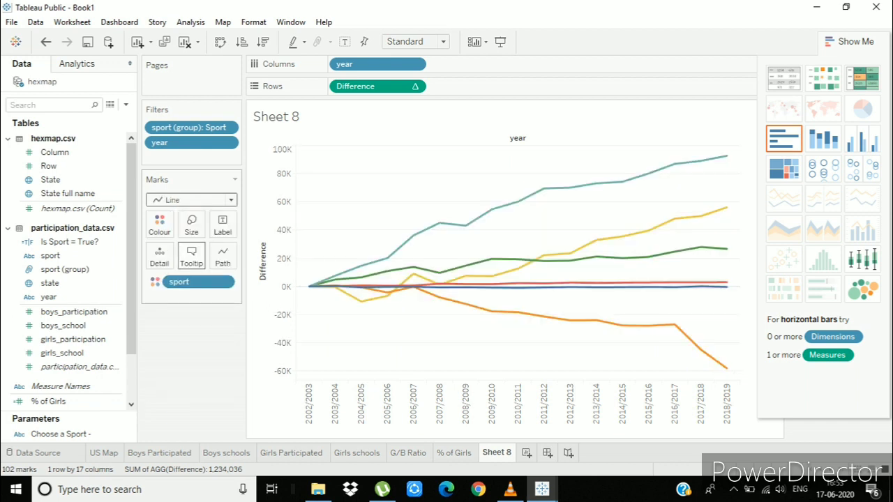
click(847, 41)
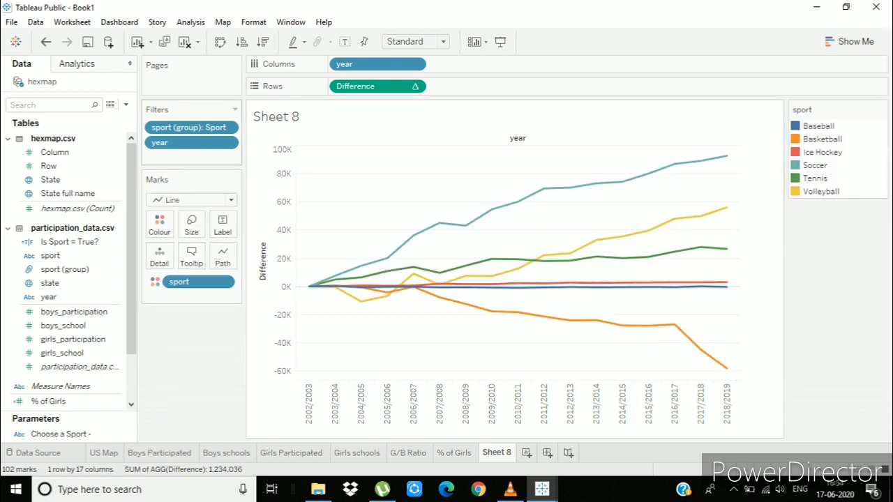
Step: Show the year filter with only 2002/2003 and 2018/2019 selected, and fit the chart to Entire View
click(227, 143)
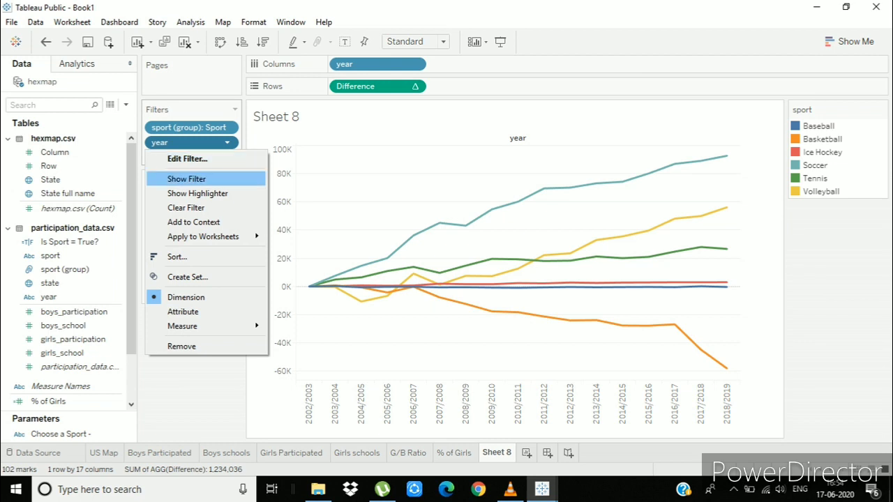
click(187, 179)
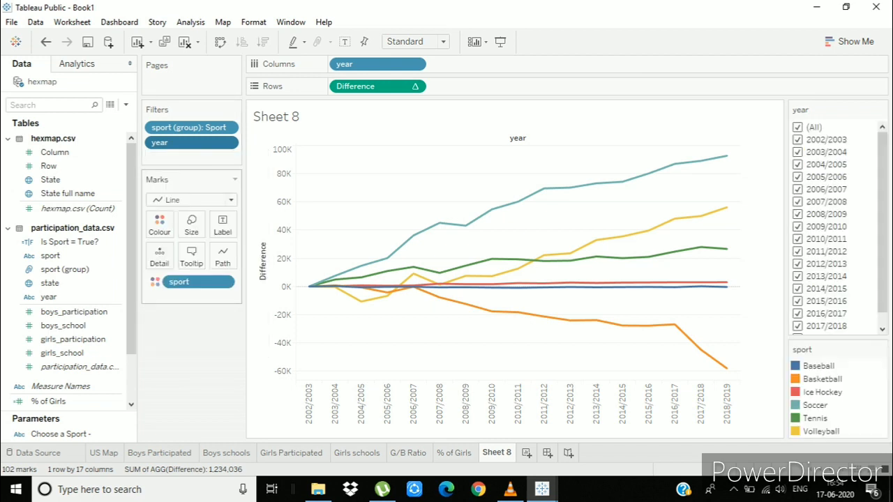
click(798, 127)
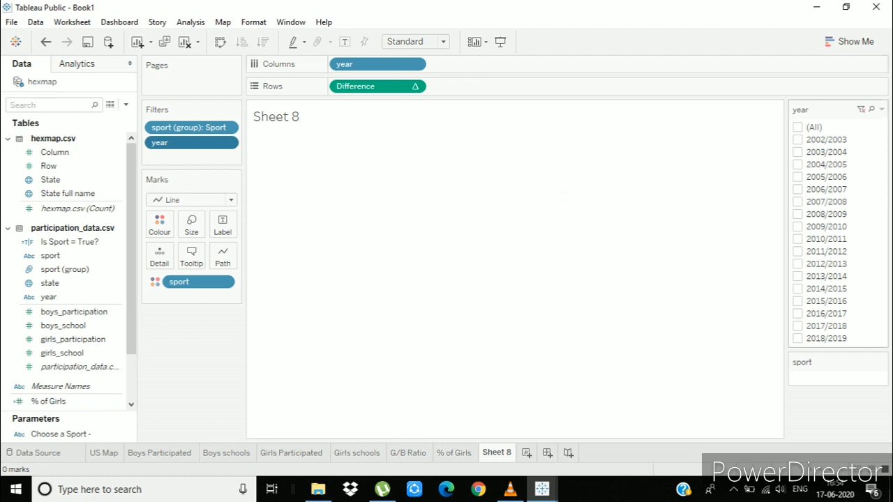
click(797, 139)
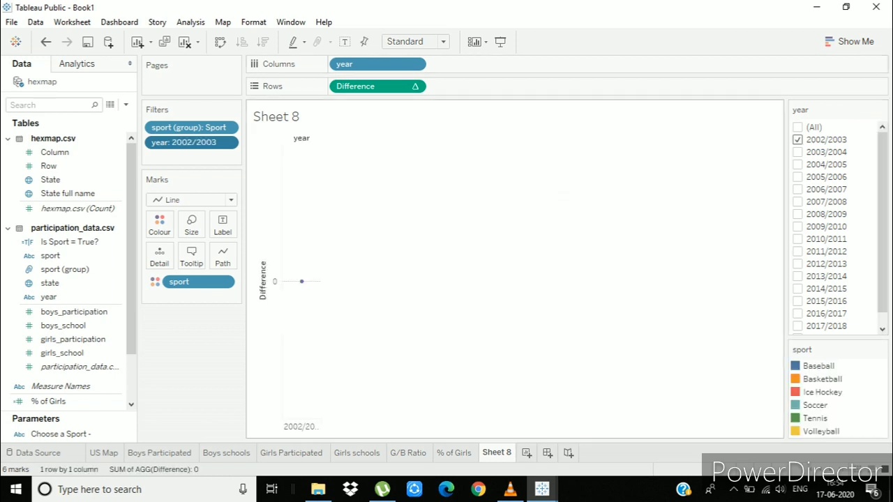
scroll(837, 226, down, 1)
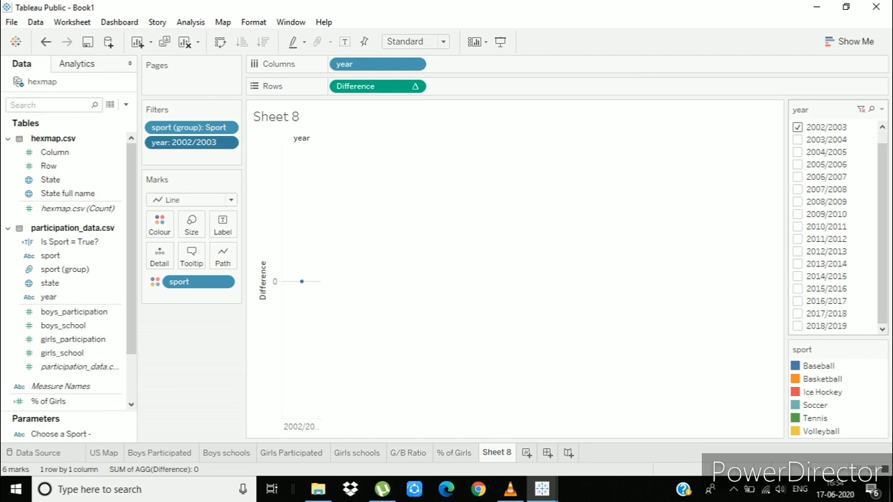
click(798, 325)
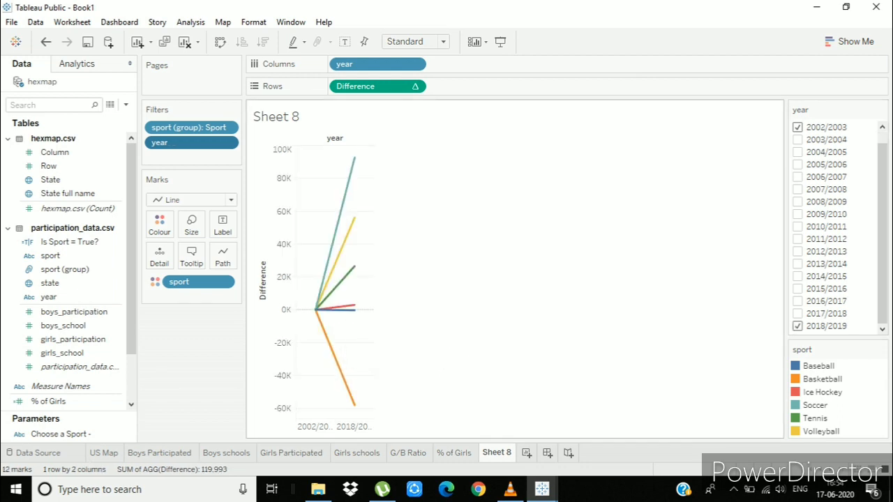
click(415, 41)
click(415, 88)
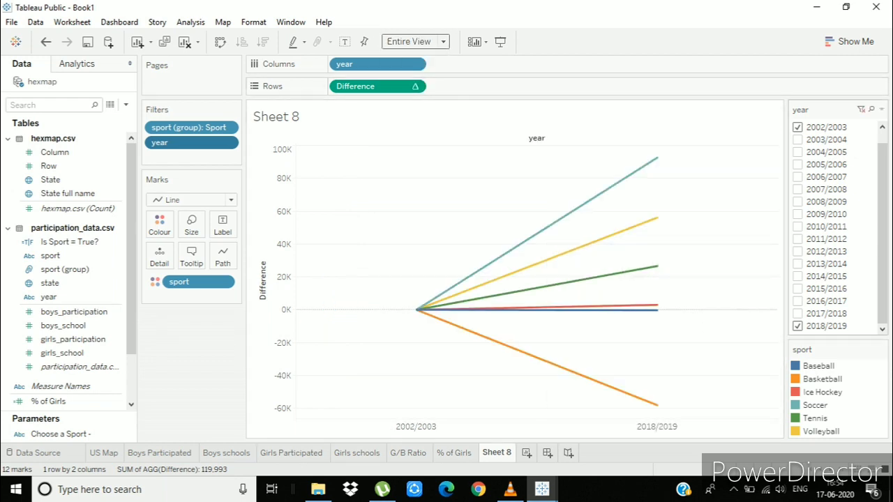
Step: Try 2004/2005 and 2005/2006 in turn as an extra year in the filter, deselecting each again
click(797, 152)
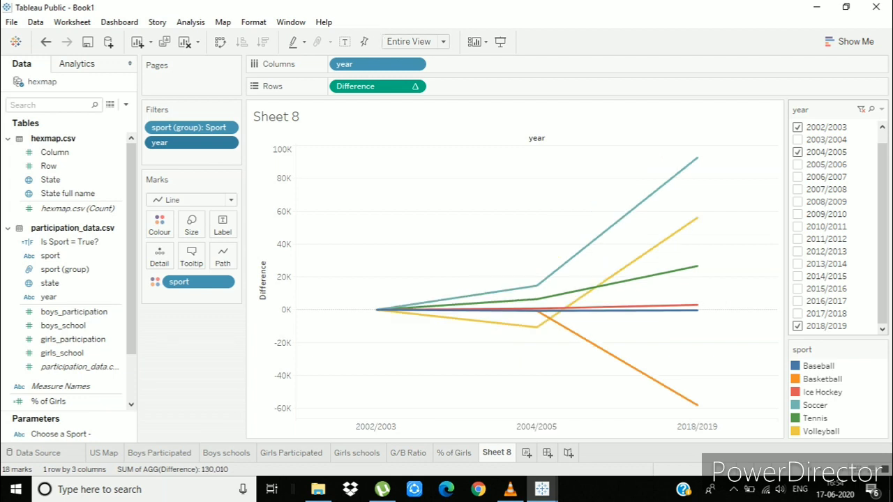
click(797, 152)
click(797, 164)
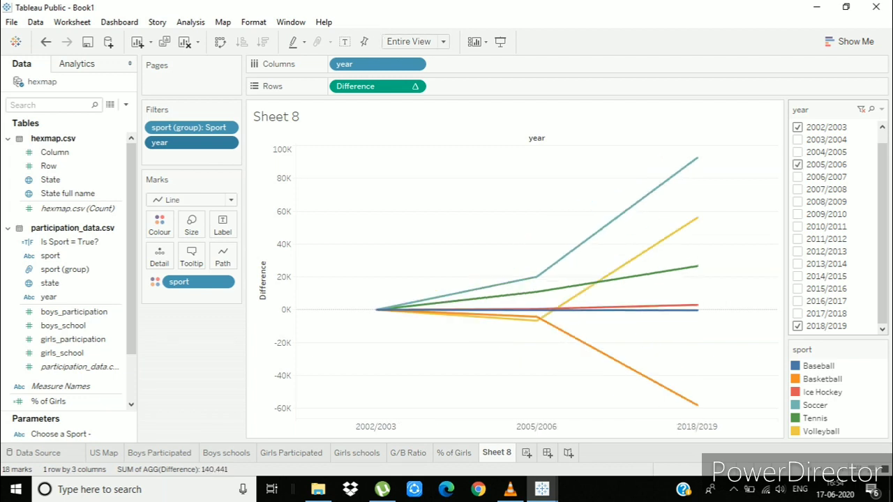
click(797, 164)
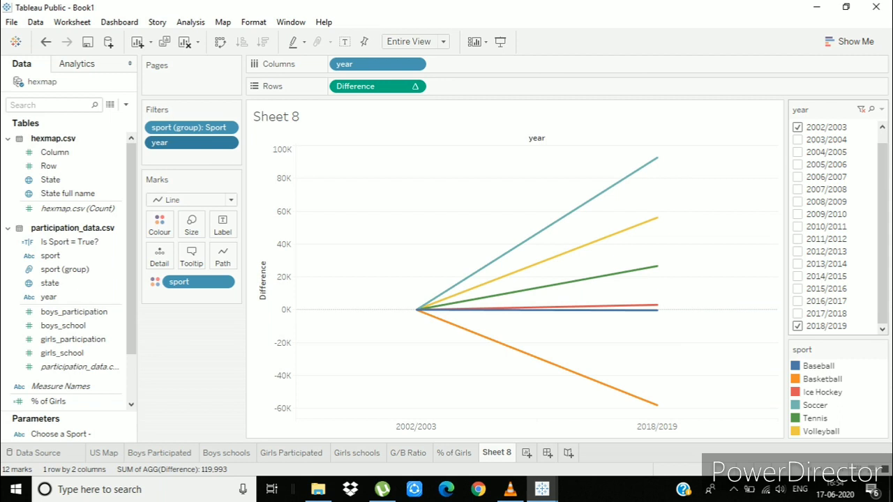
Step: Add 2010/2011, 2014/2015 and 2016/2017 to the years included in the filter
click(797, 226)
click(797, 276)
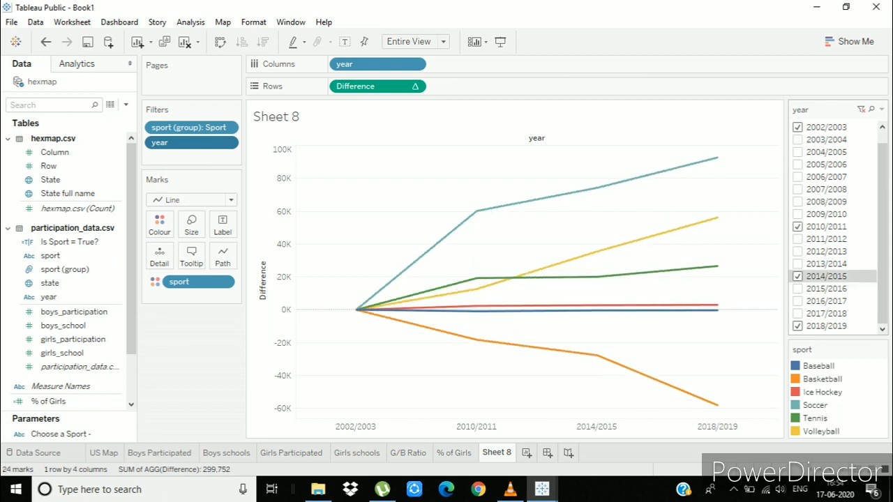
click(797, 301)
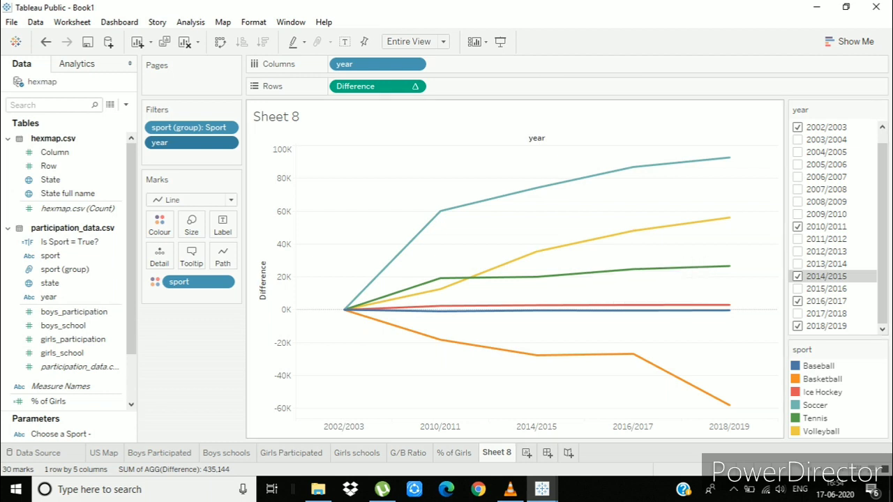
Step: Recolour Soccer in the sport legend with a mid-tone red from the Red palette and apply it
click(882, 349)
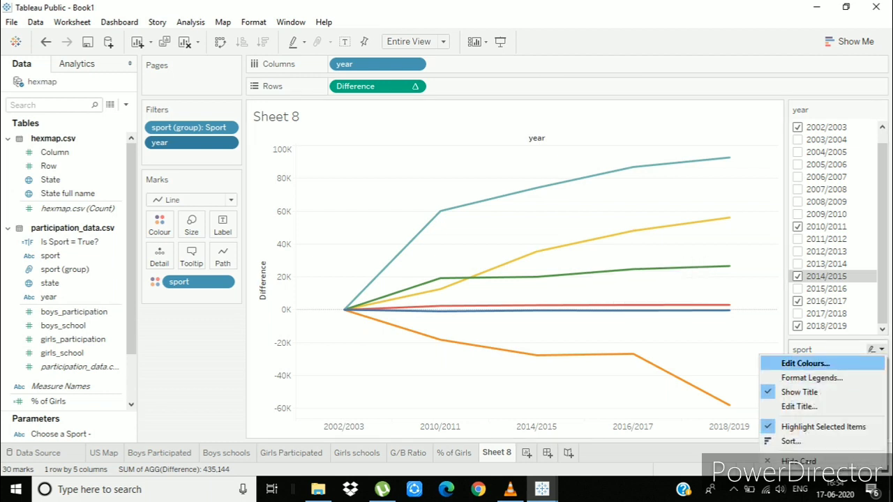
click(805, 363)
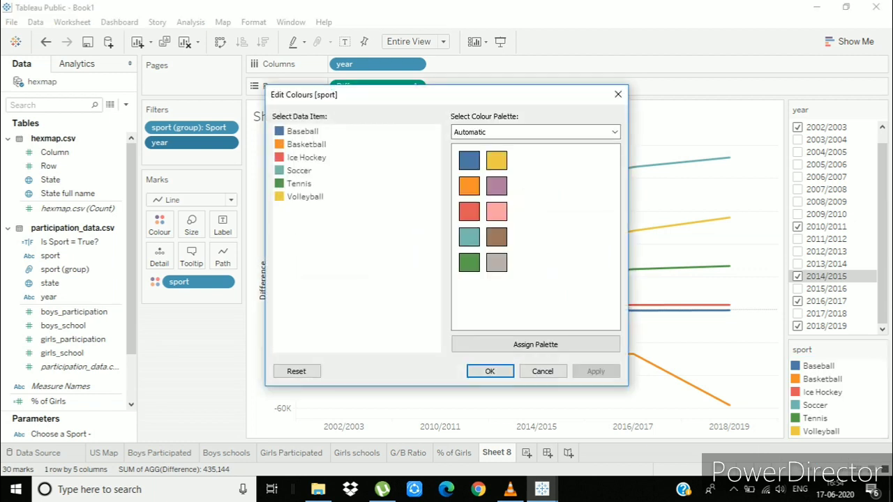
click(298, 171)
click(469, 211)
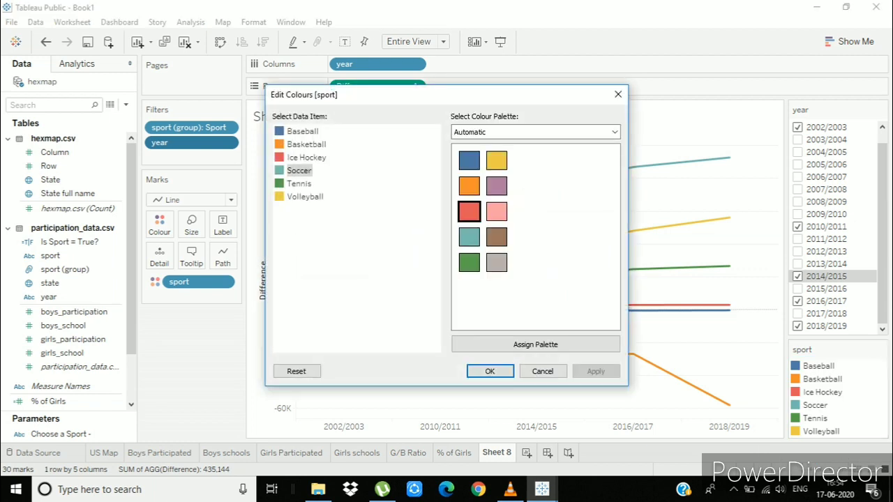
click(535, 132)
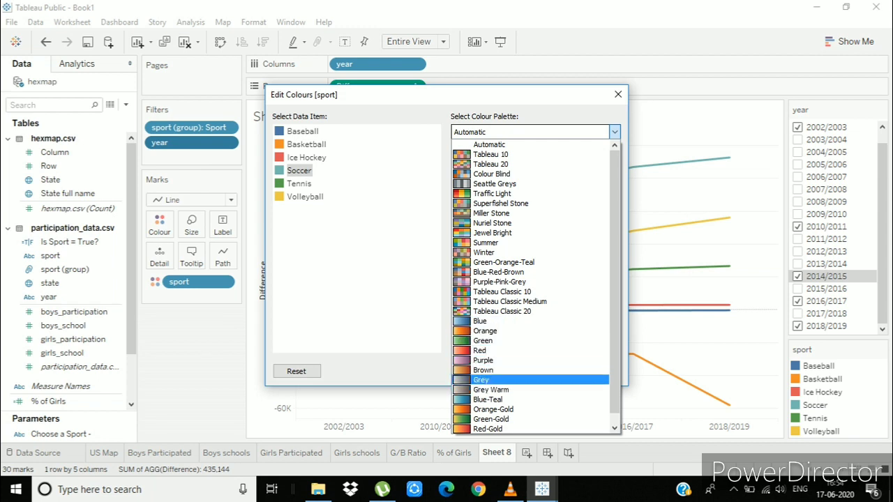
click(523, 350)
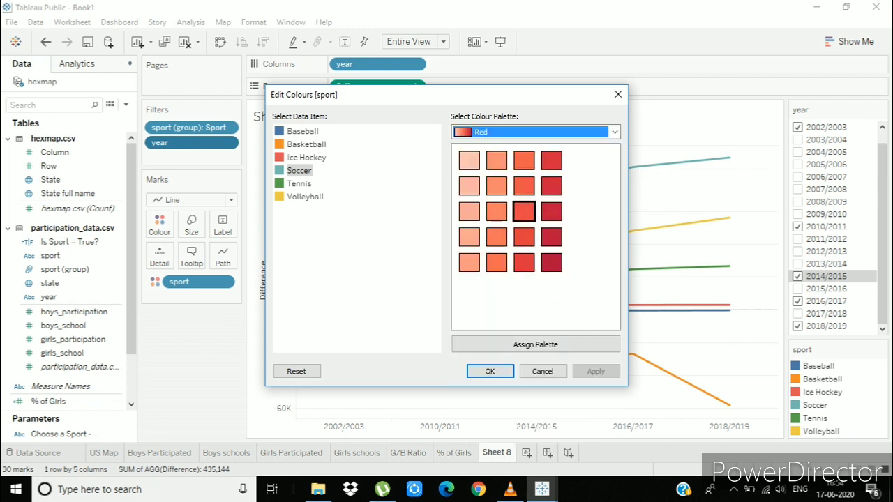
click(524, 212)
click(595, 371)
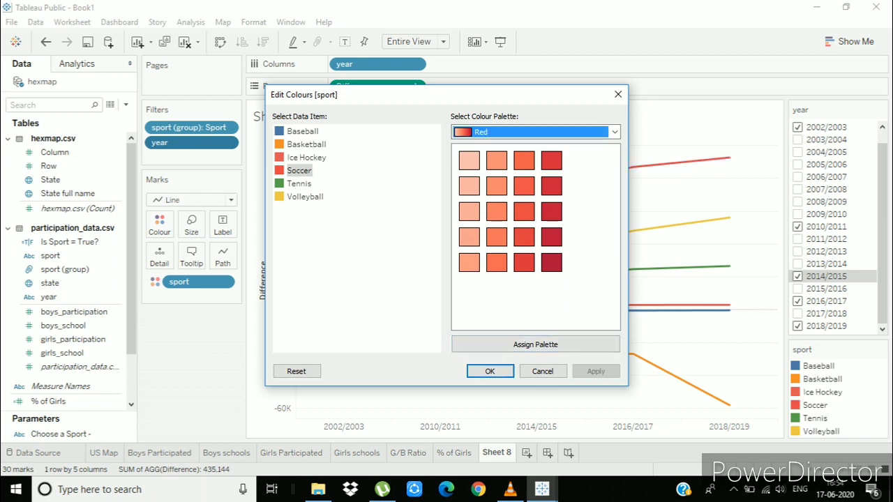
Step: Recolour Tennis, Volleyball, Ice Hockey, Basketball and Baseball together with the darkest grey of the Seattle Greys palette
click(298, 183)
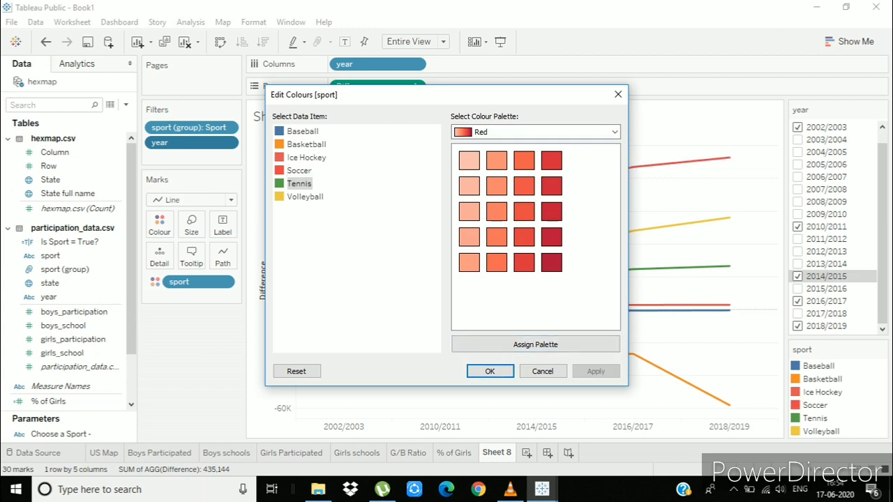
ctrl+click(305, 196)
ctrl+click(307, 157)
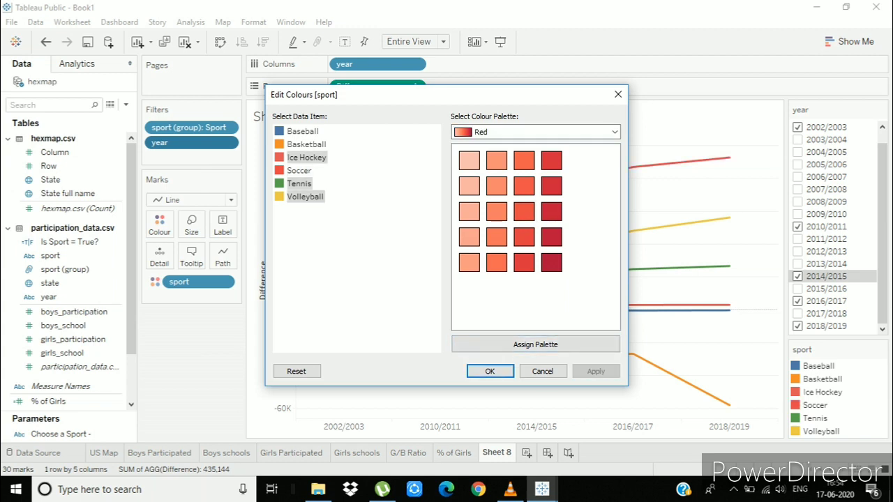
ctrl+click(306, 144)
ctrl+click(302, 131)
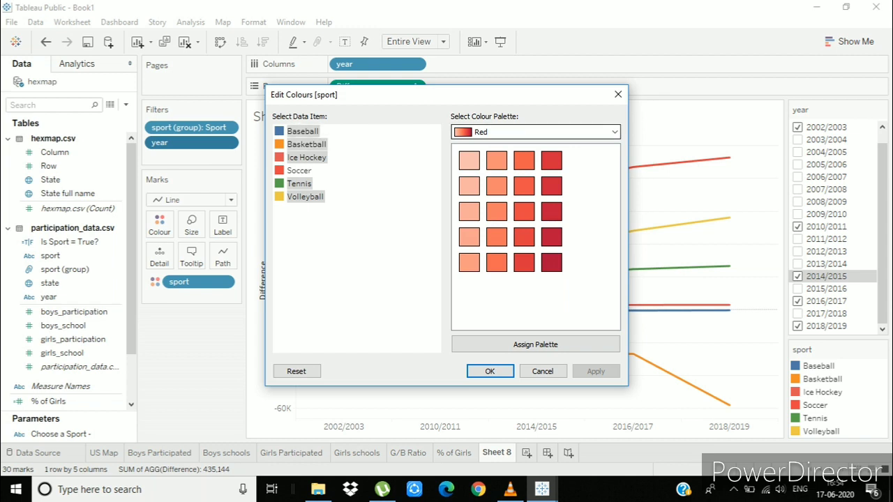
click(614, 132)
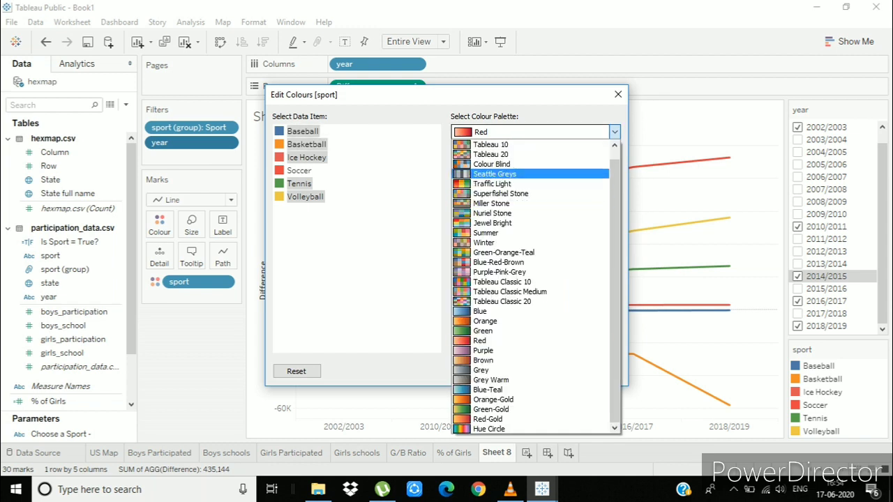
click(495, 173)
click(468, 237)
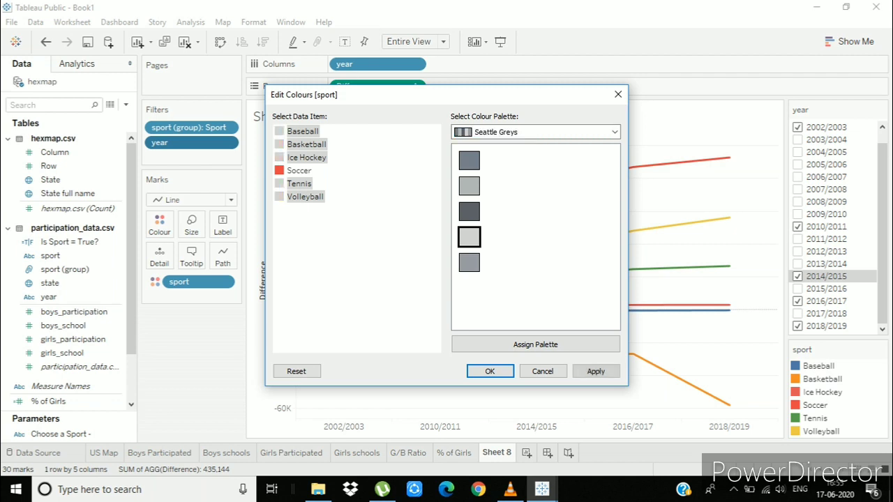
click(469, 186)
click(469, 211)
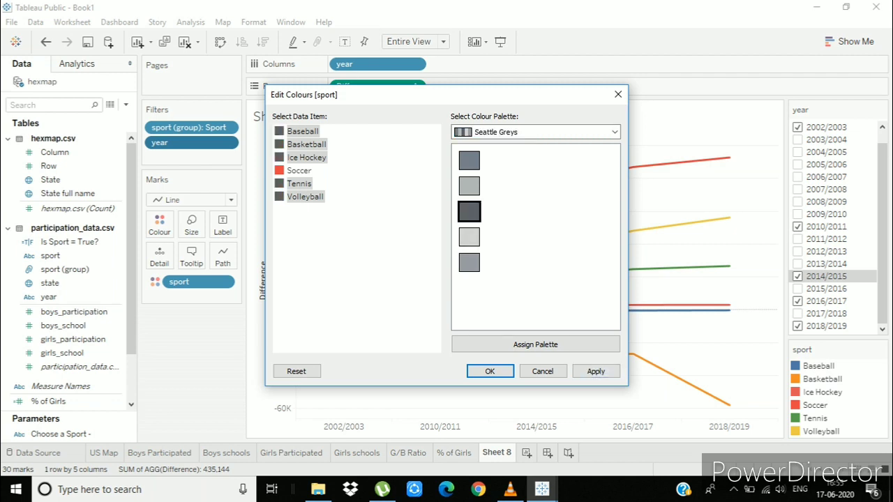
click(596, 371)
click(490, 371)
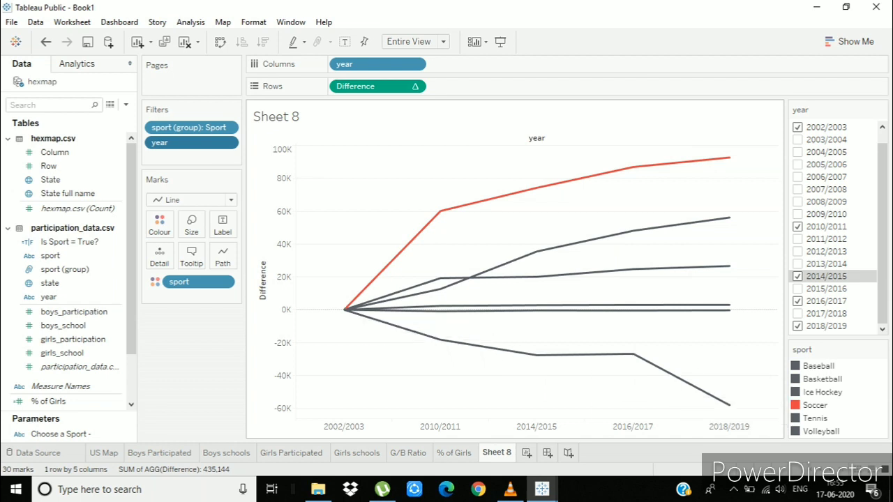
Step: Rename the Sheet 8 worksheet as Rise Of Soccer
mouse_move(727, 158)
right_click(505, 453)
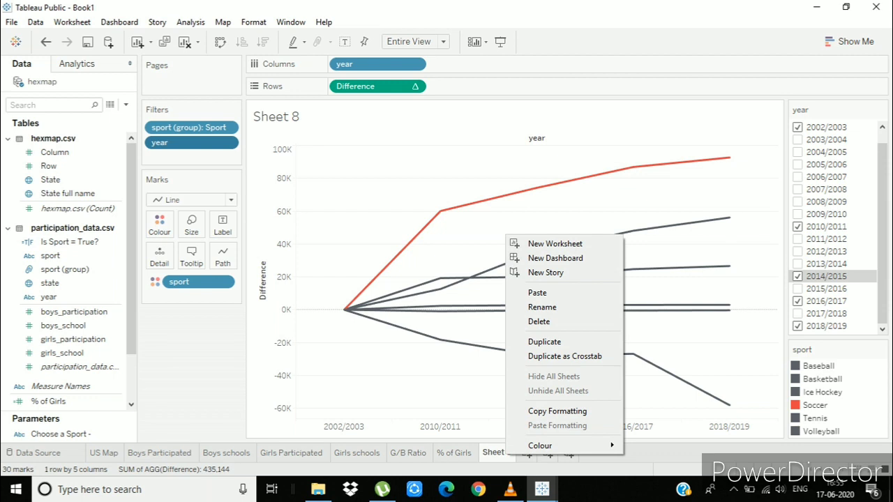
click(542, 307)
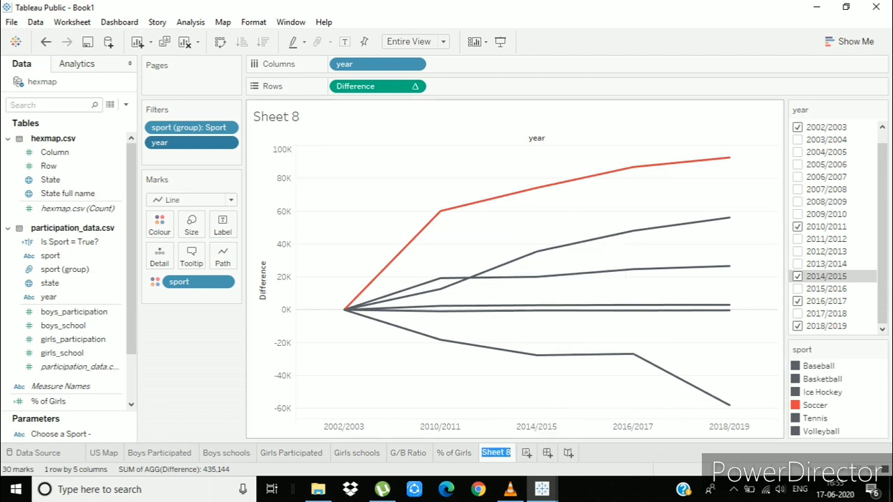
text(Rise Of Soccer)
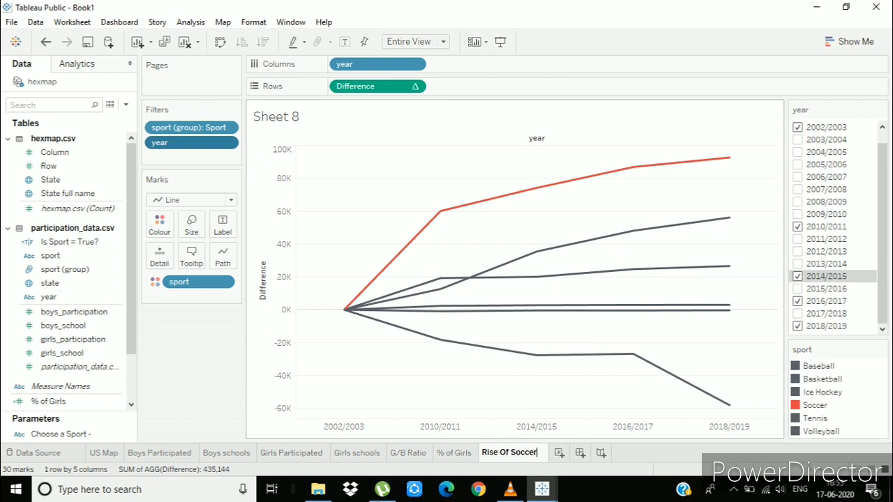
key(Return)
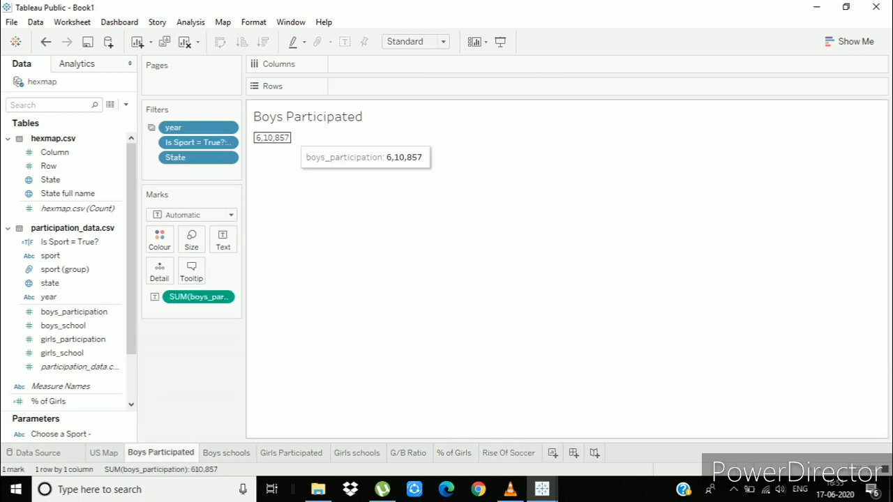
Step: Format the worksheet font of the Boys Participated sheet as red, size 14 and bold
click(278, 137)
right_click(287, 138)
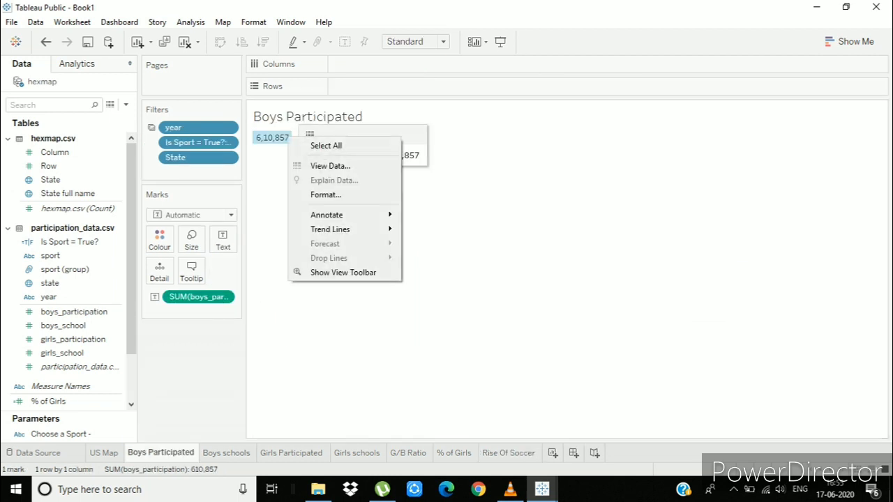
click(326, 195)
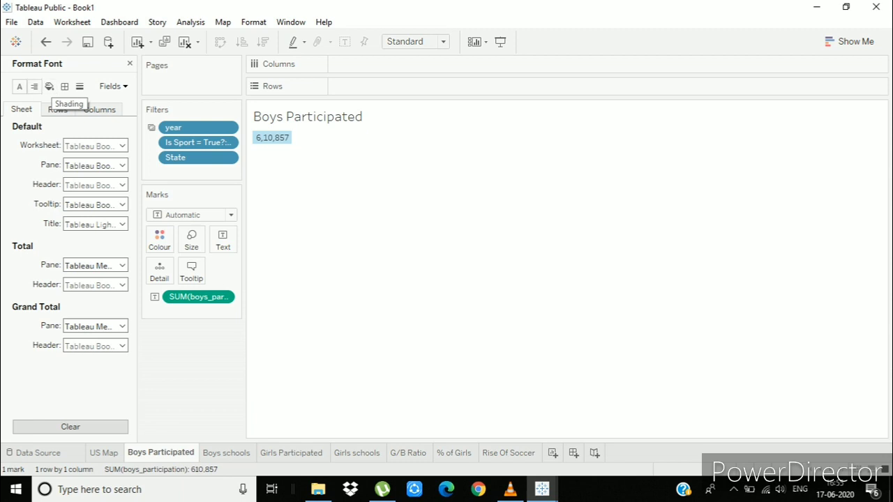
click(122, 146)
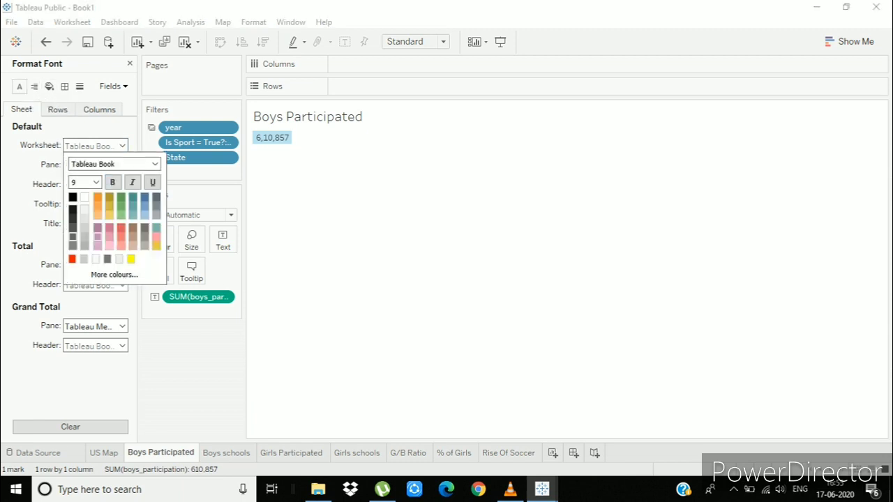
click(72, 258)
click(95, 183)
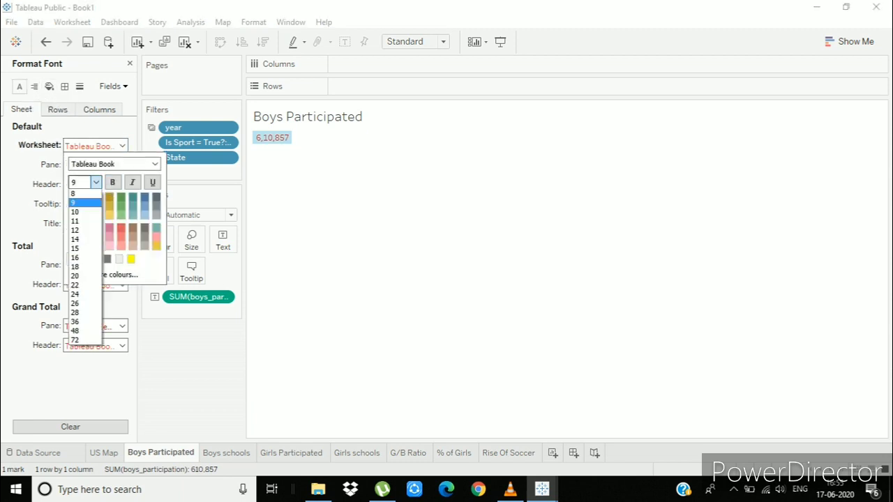
click(80, 235)
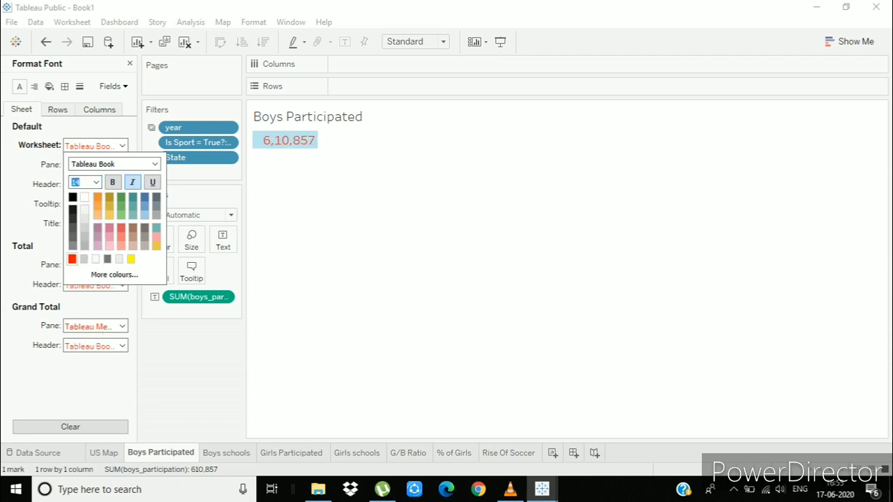
click(112, 182)
click(418, 244)
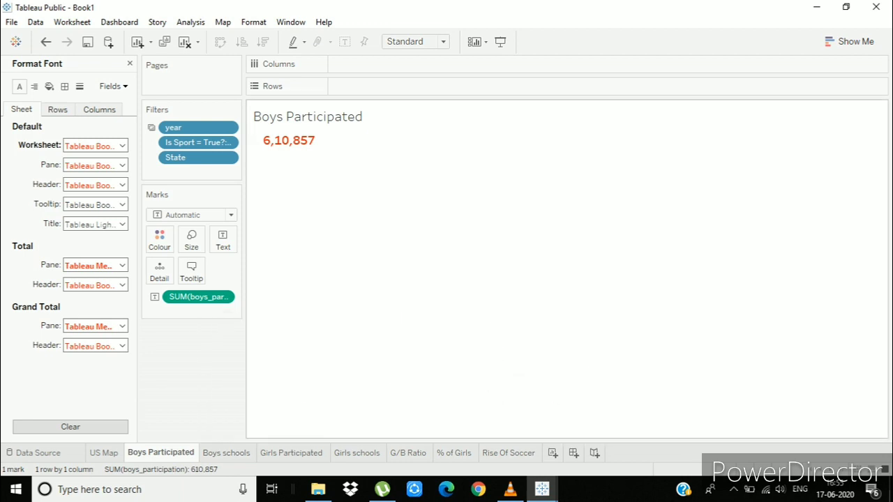
Step: Shade the Rise Of Soccer worksheet background light grey, after trying a paler grey
click(508, 453)
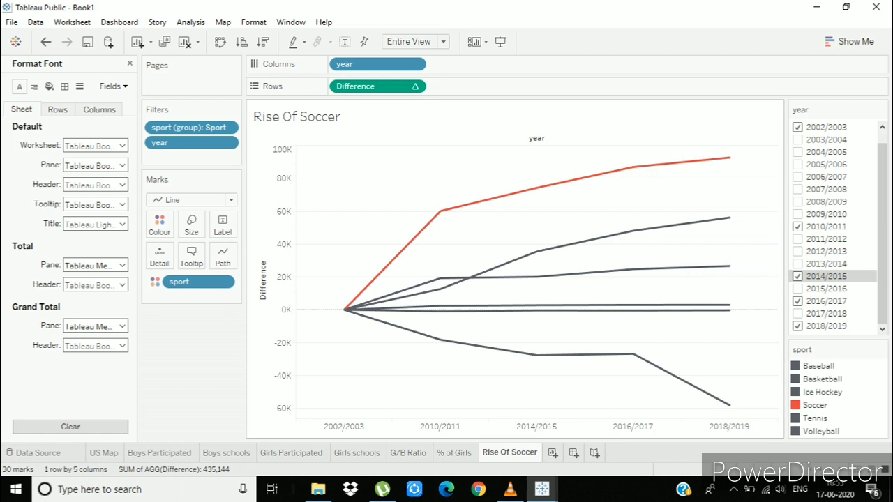
right_click(341, 346)
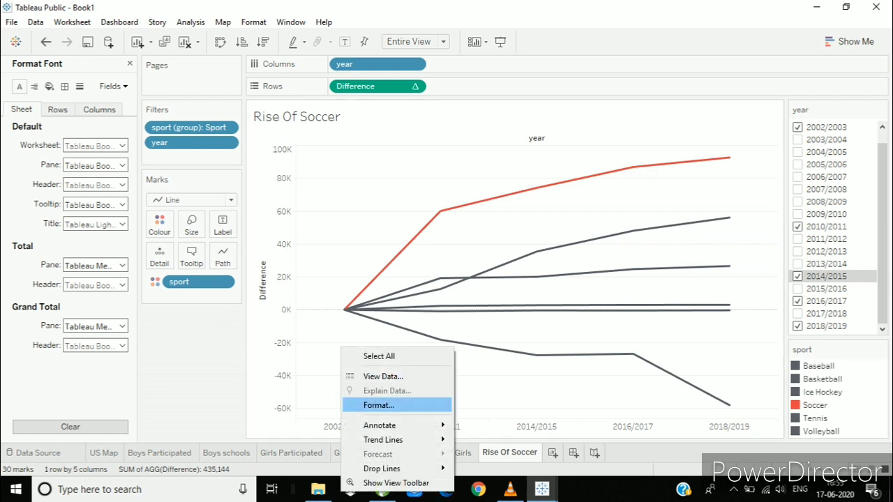
click(379, 405)
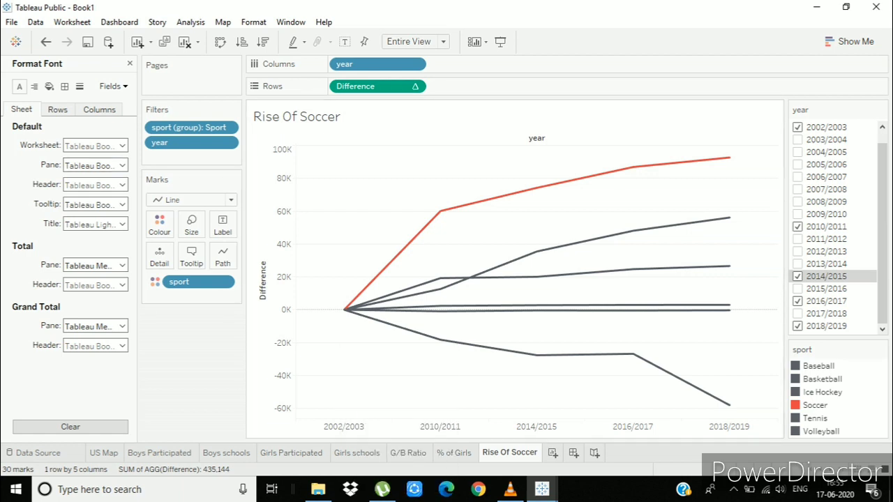
click(49, 86)
click(90, 145)
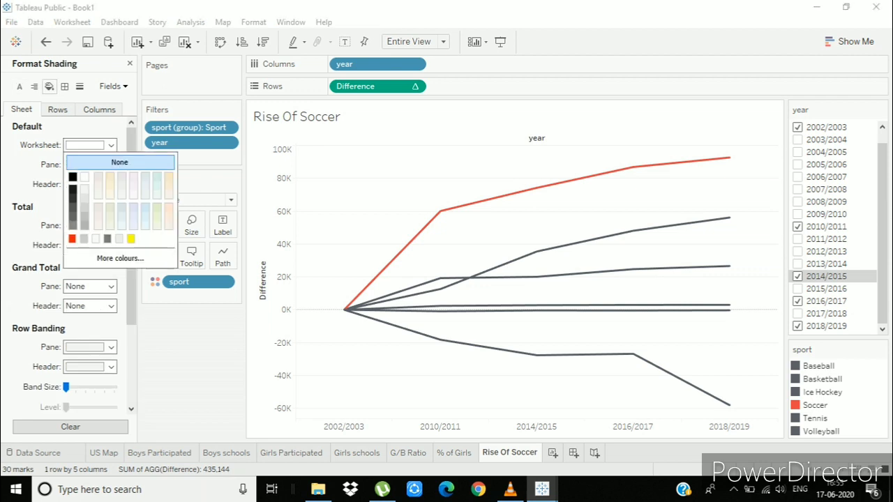
click(83, 189)
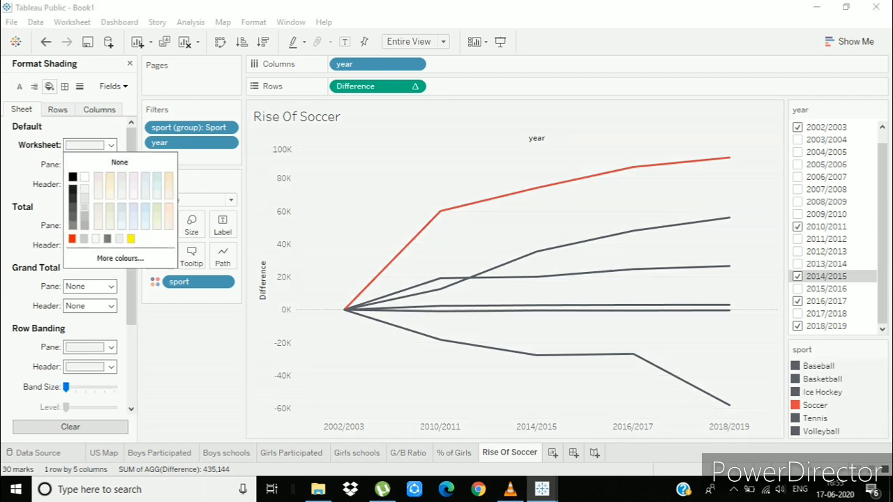
click(84, 207)
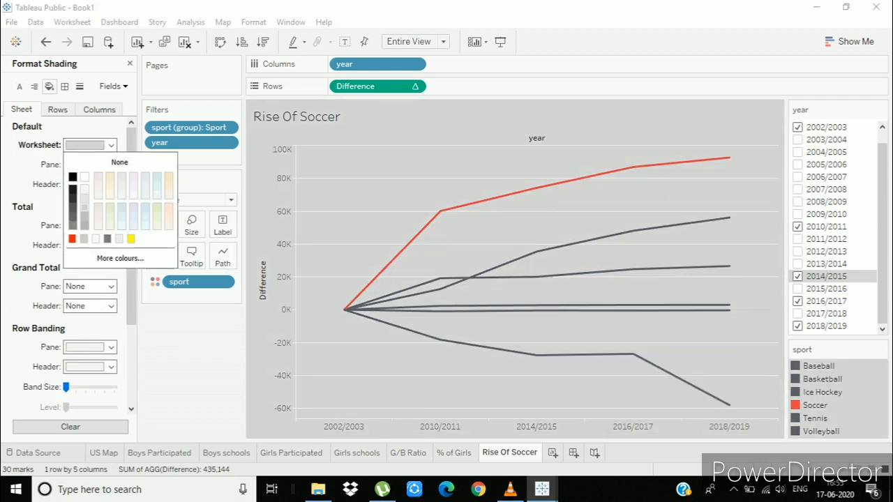
key(Escape)
Step: Set the sheet-level zero, trend, reference and drop lines of the Rise Of Soccer chart to None
click(80, 86)
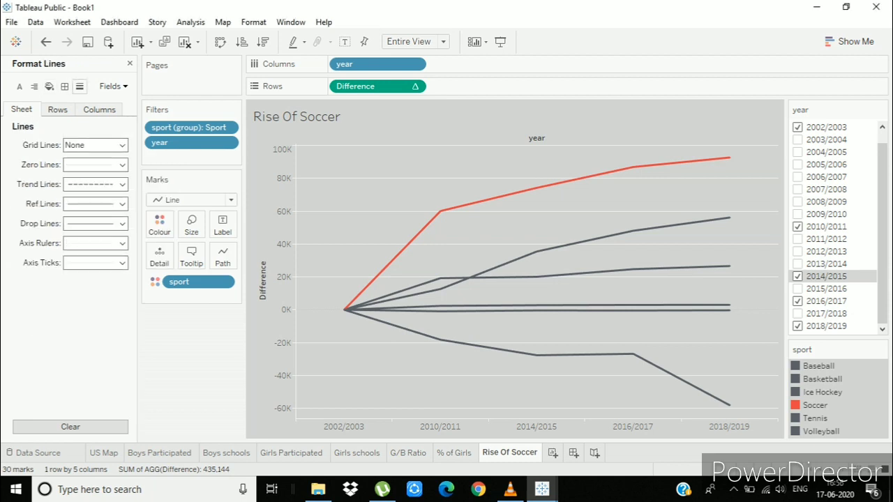
click(96, 164)
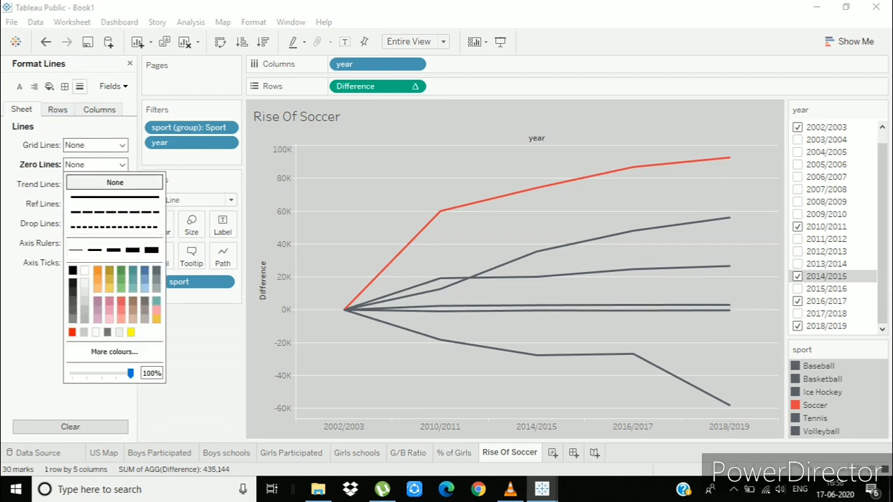
click(115, 182)
click(96, 184)
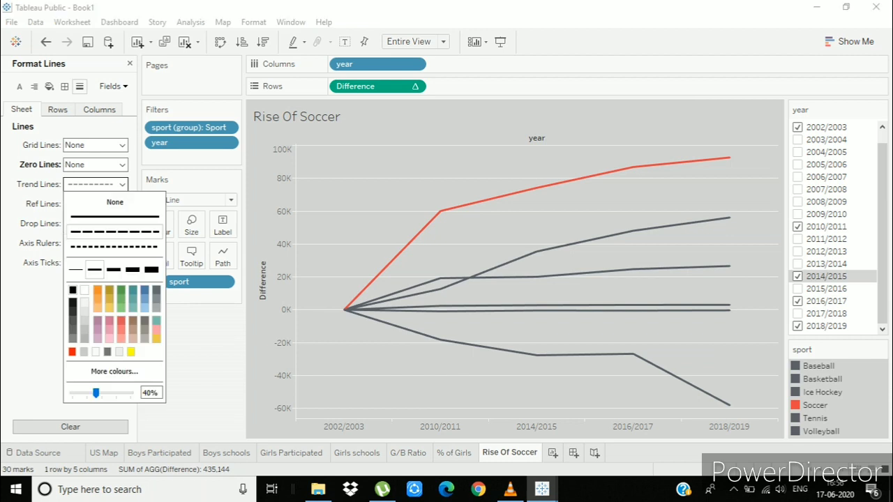
click(115, 202)
click(96, 204)
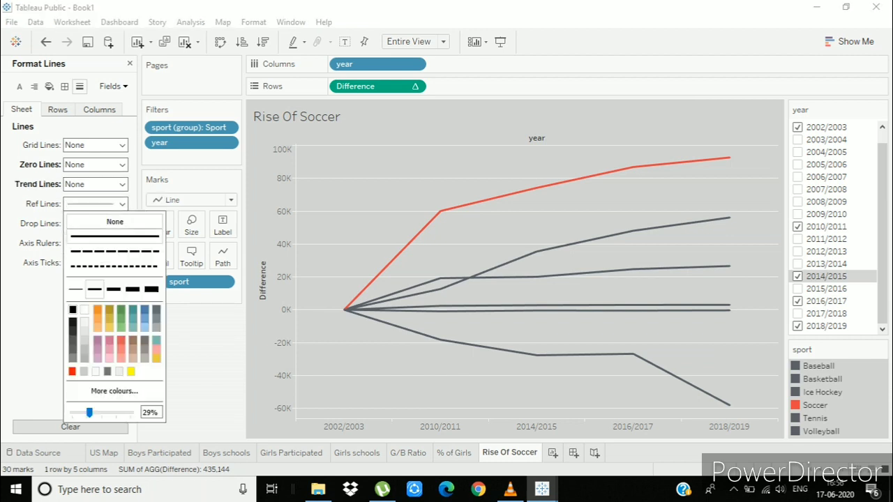
click(115, 221)
click(96, 223)
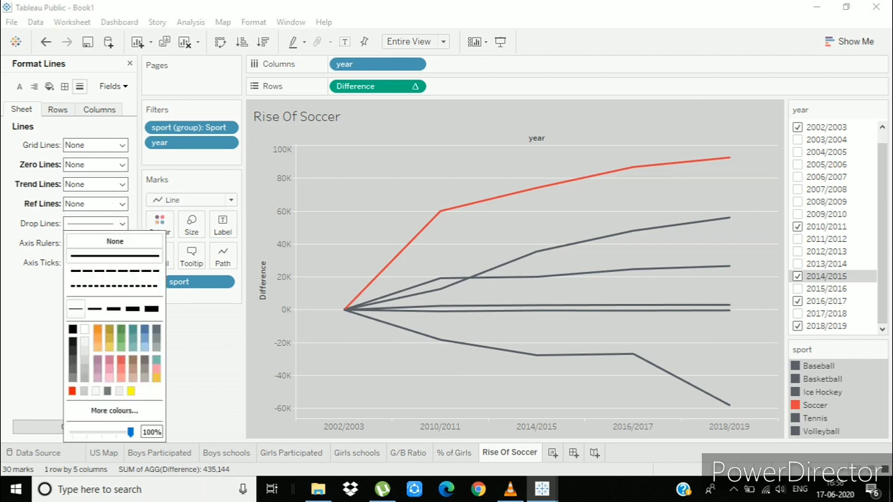
click(115, 240)
Step: Set the row grid lines, axis rulers and axis ticks of the Rise Of Soccer chart to None
click(57, 109)
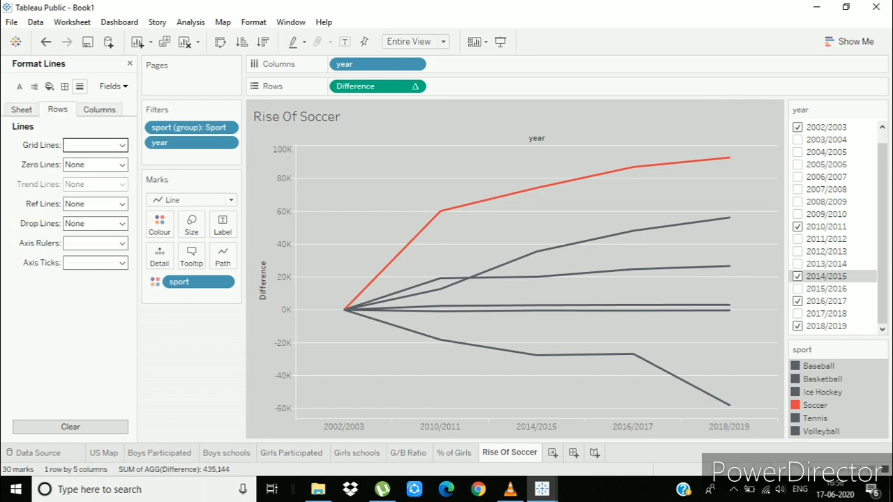
click(96, 145)
click(115, 162)
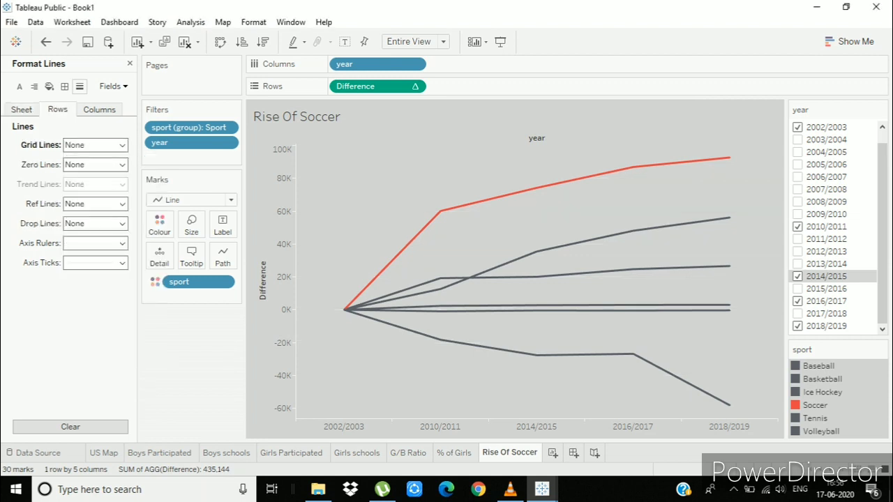
click(95, 243)
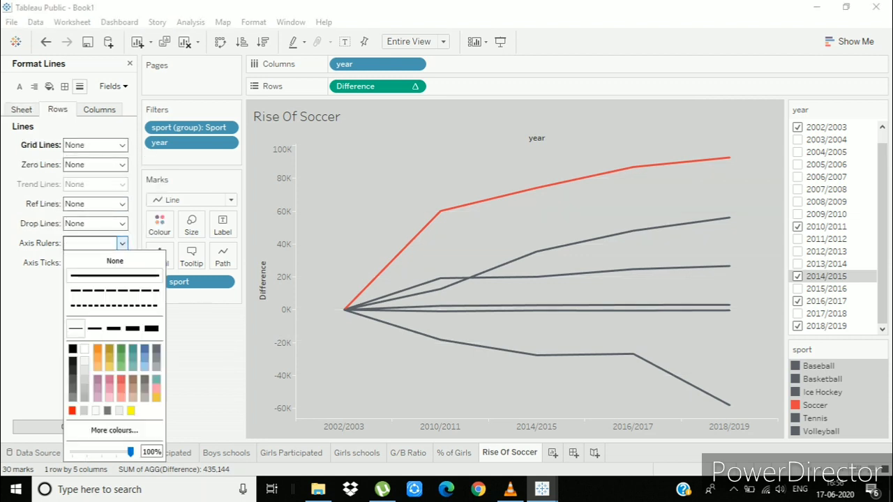
click(115, 261)
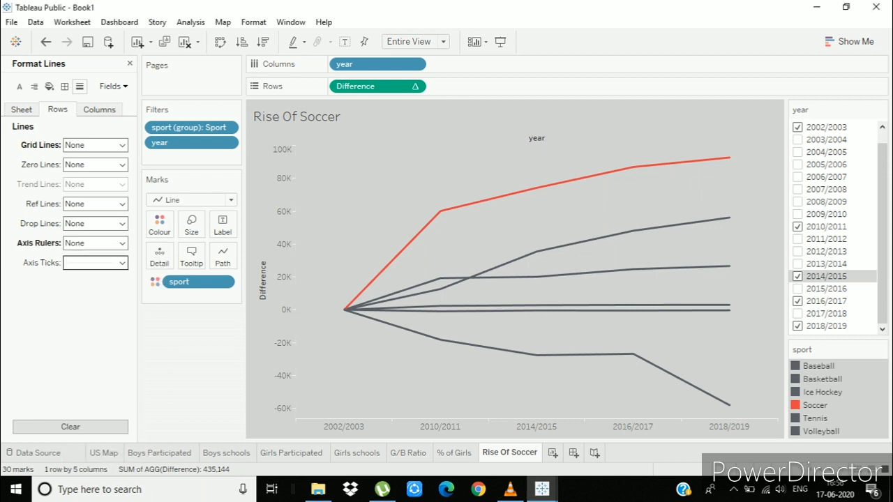
click(96, 262)
click(114, 280)
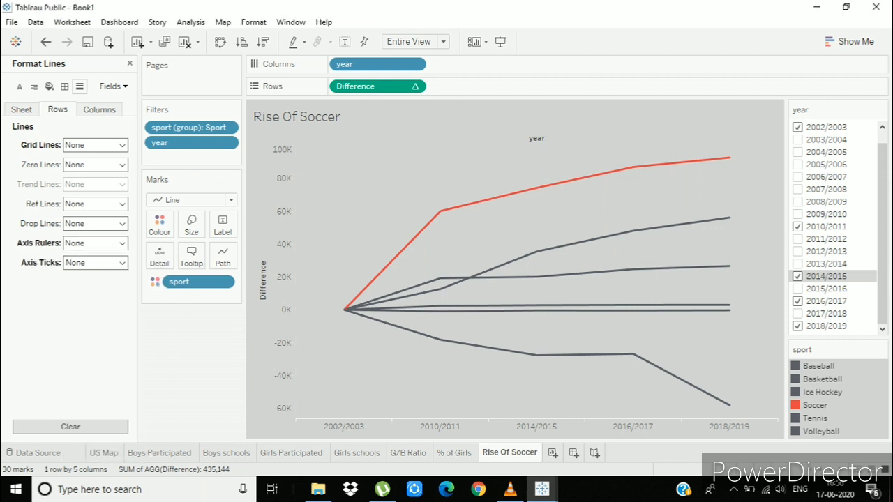
Step: Set the column axis rulers and axis ticks of the Rise Of Soccer chart to None
click(99, 110)
click(122, 242)
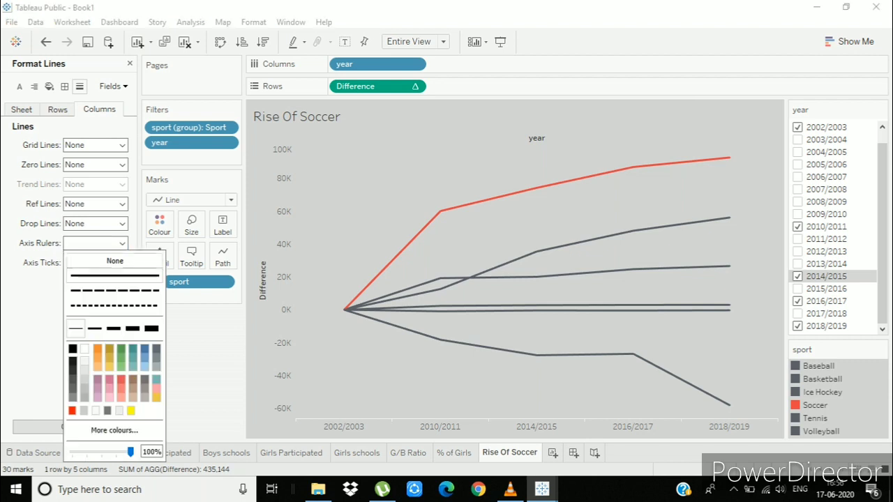
click(115, 260)
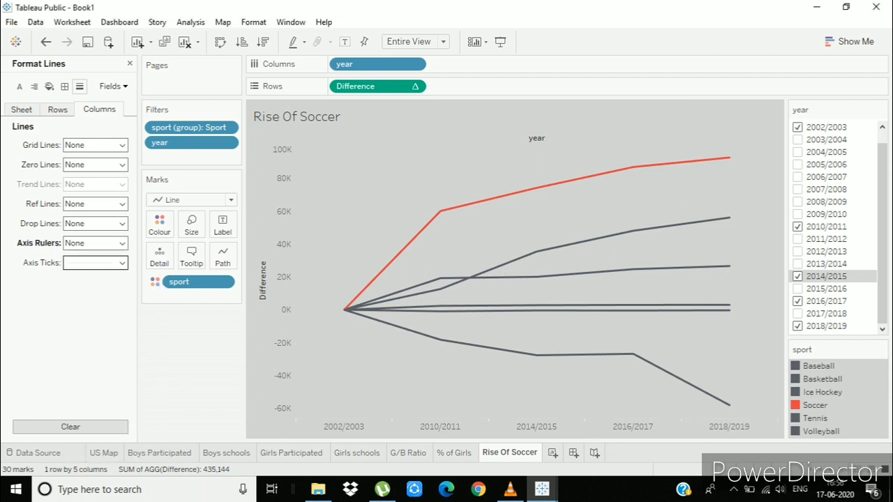
click(95, 263)
click(114, 279)
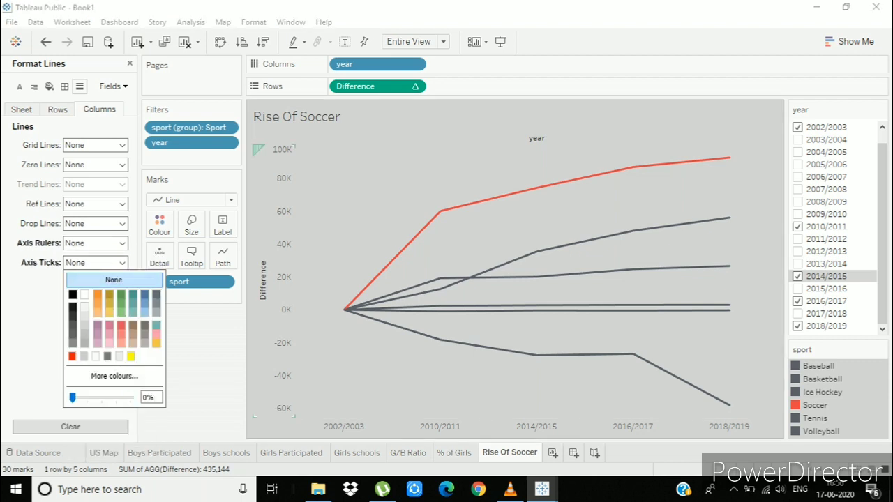
Step: Hide the Difference axis header and the year header of the Rise Of Soccer chart
click(276, 301)
right_click(277, 302)
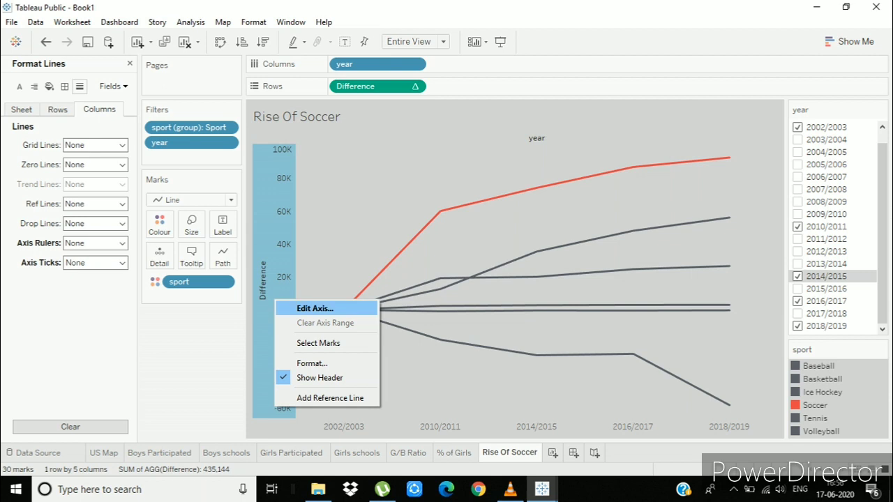
click(319, 378)
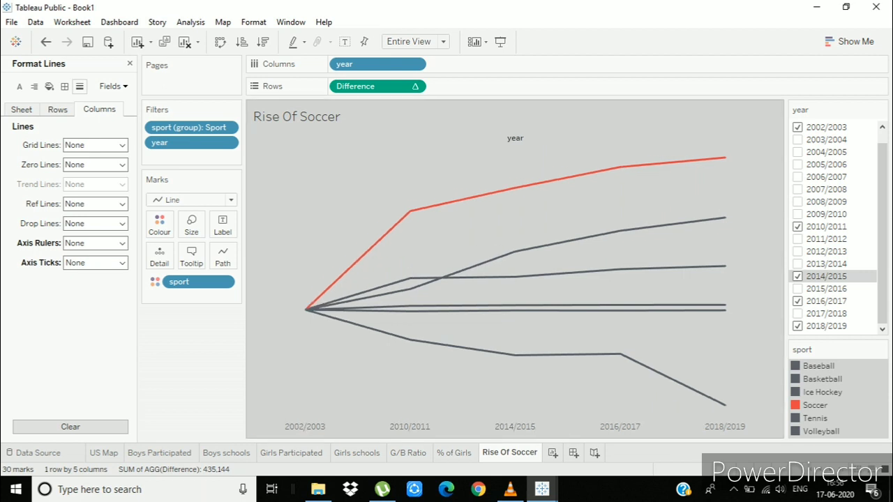
right_click(447, 173)
key(Escape)
right_click(441, 426)
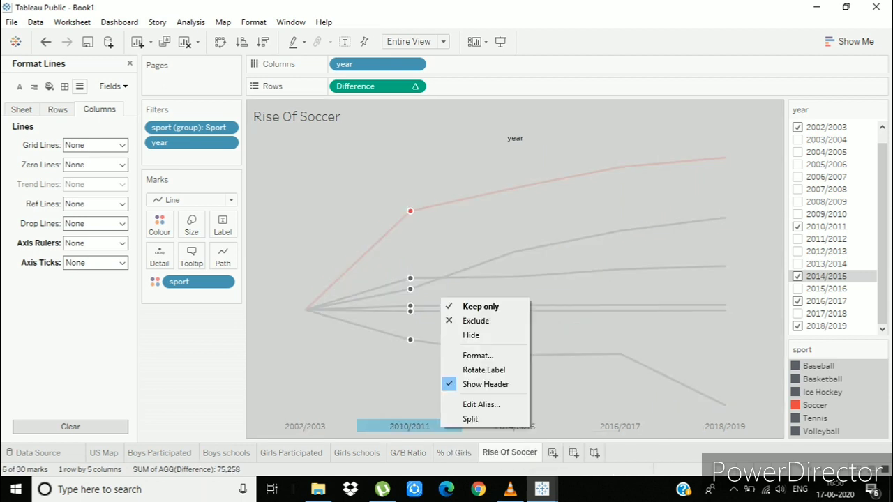
click(486, 384)
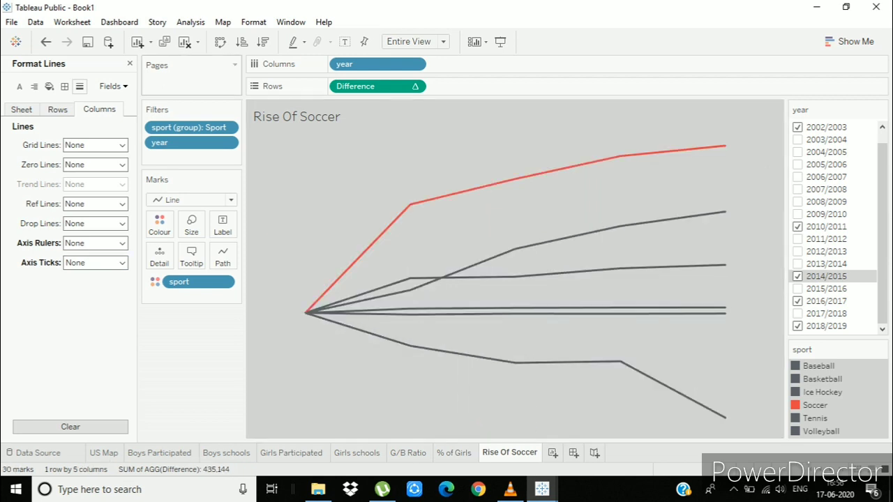
Step: Close the line formatting and label the lines of the Rise Of Soccer chart with the sport field
click(129, 63)
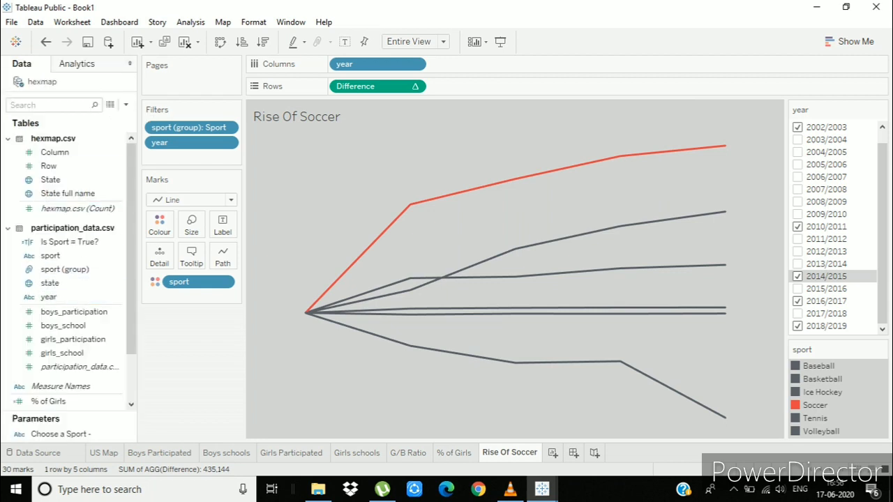
drag(66, 256, 191, 228)
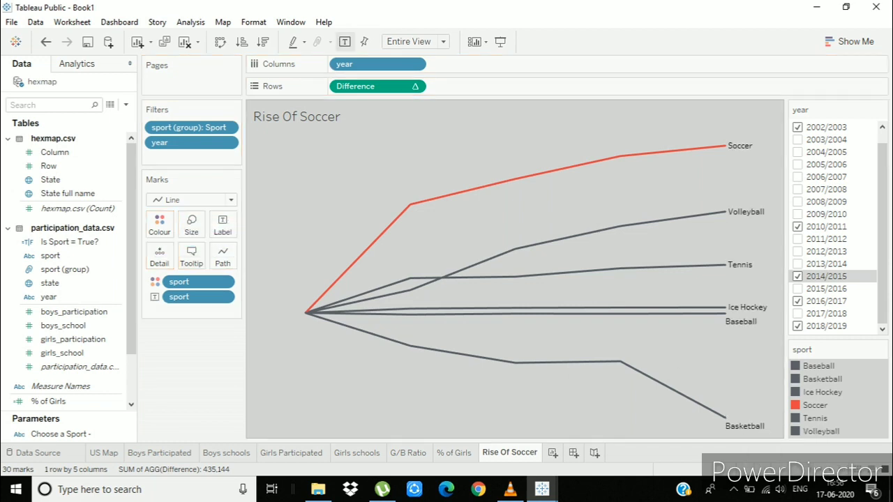
Step: Look through the worksheets of Book1, from the US Map through the total and ratio sheets to Rise Of Soccer
click(454, 453)
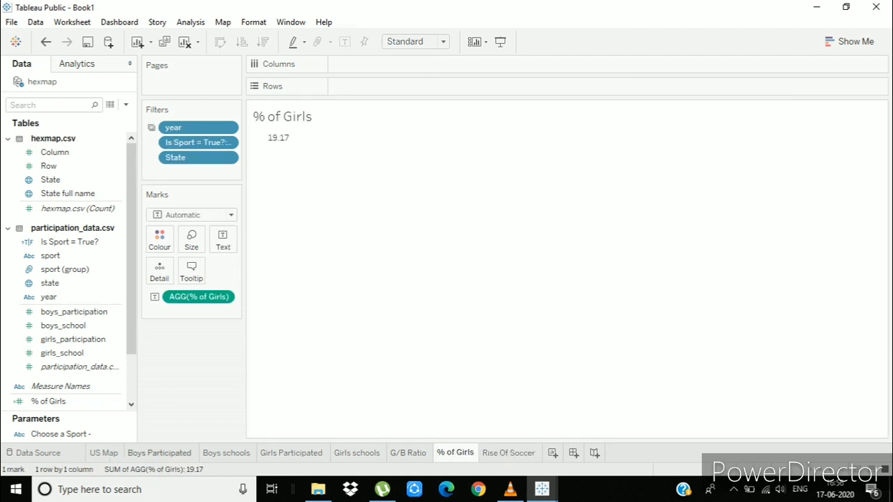
click(160, 453)
click(103, 453)
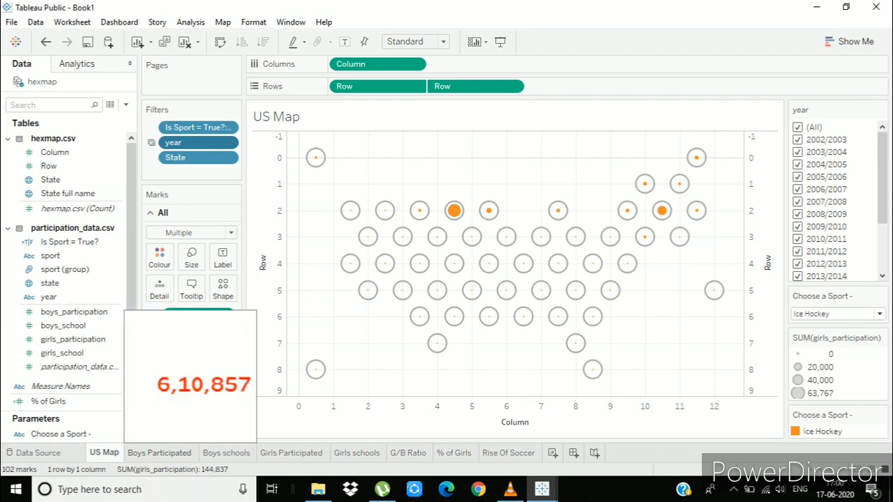
click(159, 452)
click(226, 453)
click(291, 453)
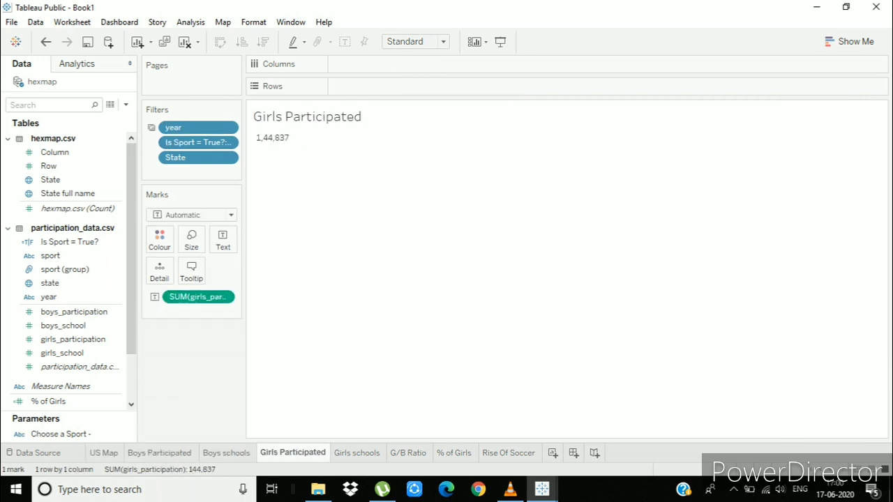
click(357, 452)
click(408, 453)
click(454, 453)
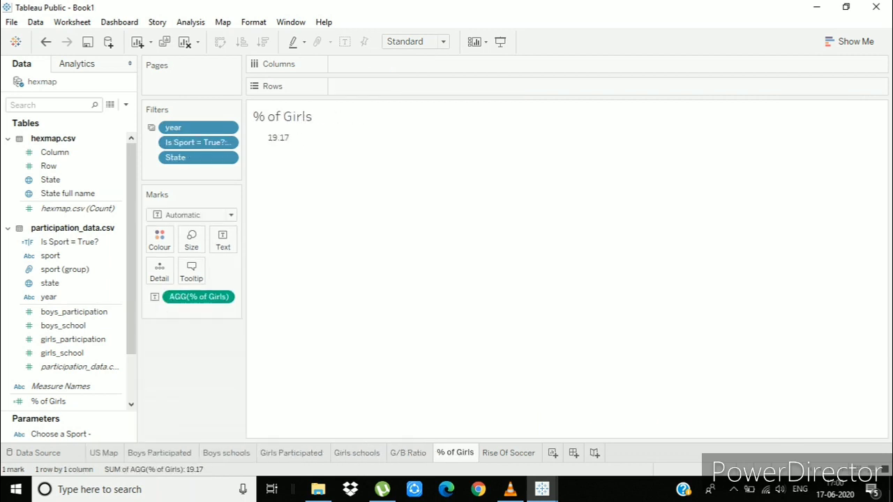
click(509, 452)
mouse_move(413, 291)
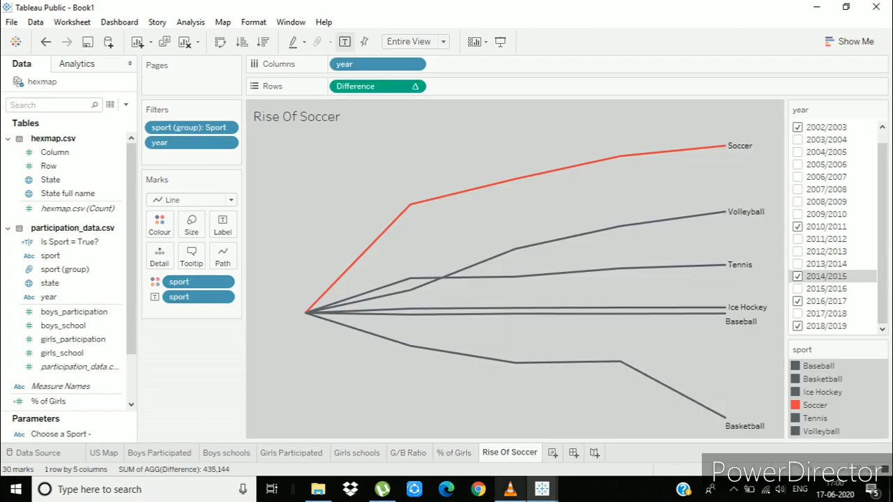
Step: Switch to the Rise of Soccer Among High School Girls in USA workbook and examine its worksheets and Dashboard 1 up to the title banner
mouse_move(542, 488)
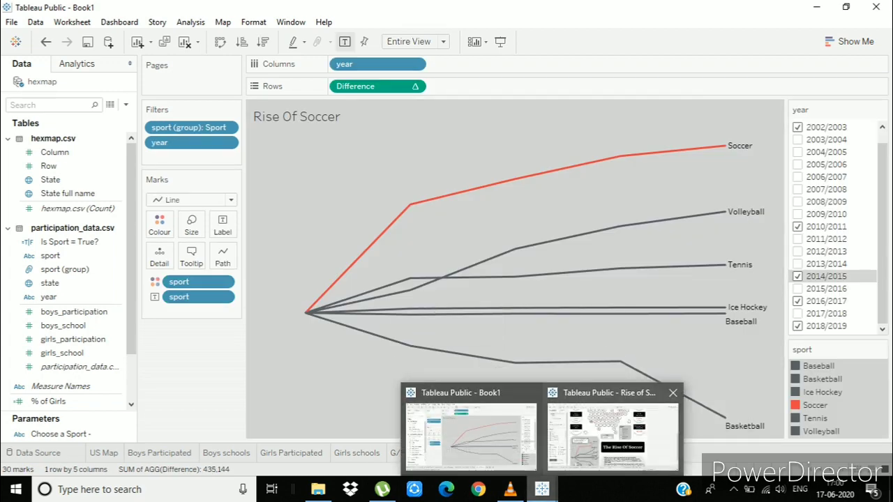
click(612, 429)
click(101, 452)
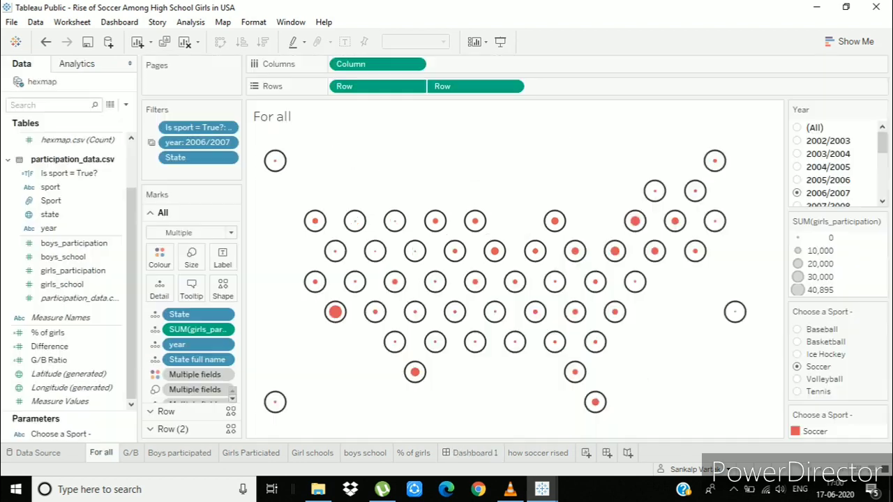
mouse_move(394, 342)
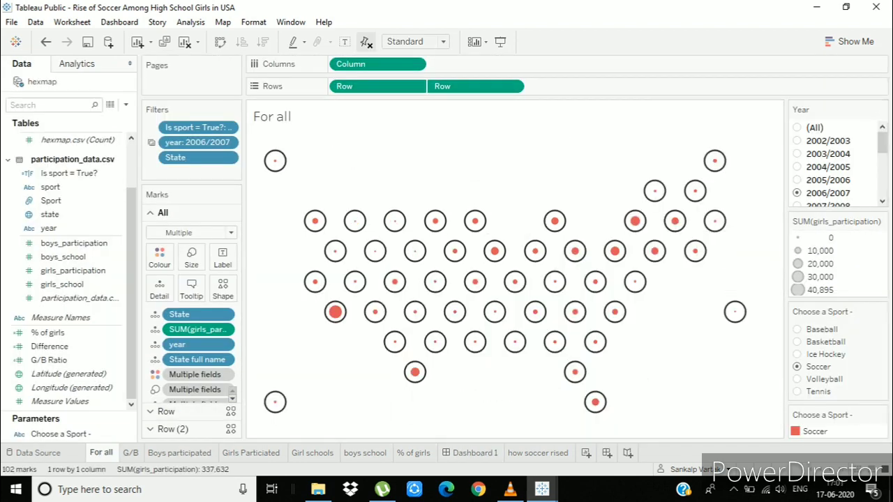
click(130, 453)
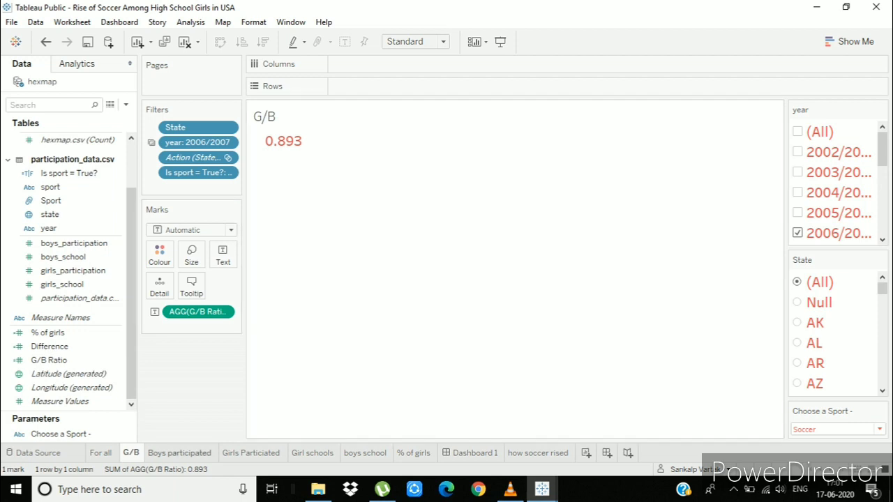
click(180, 453)
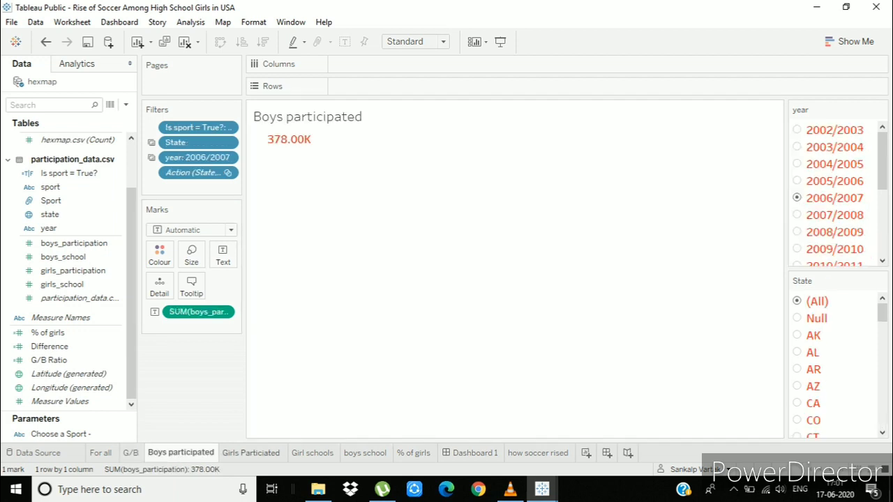
click(251, 453)
click(311, 452)
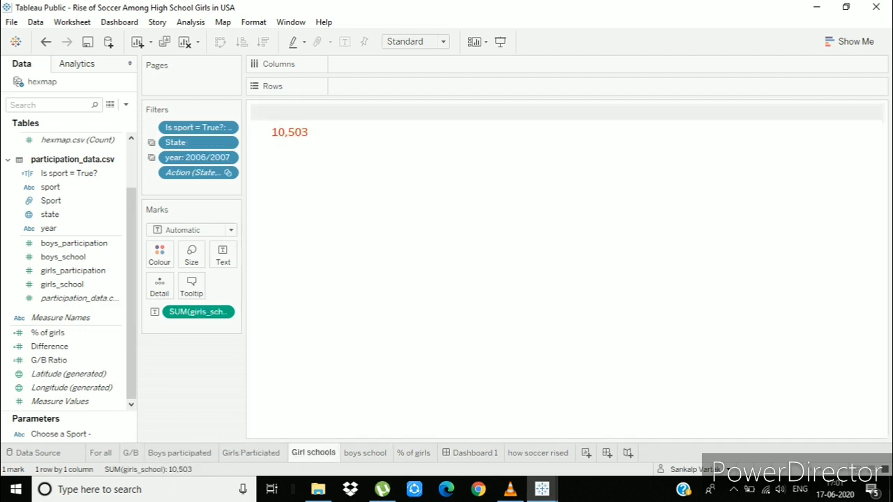
click(365, 452)
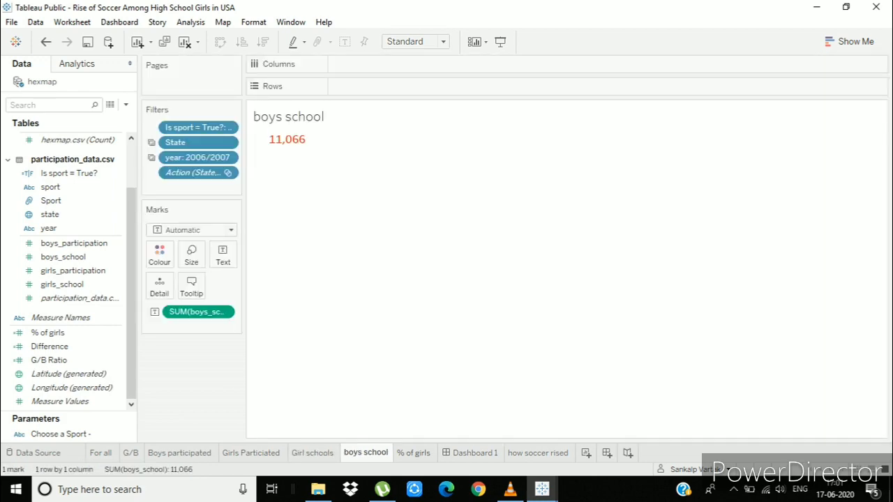
click(413, 452)
click(475, 453)
click(538, 452)
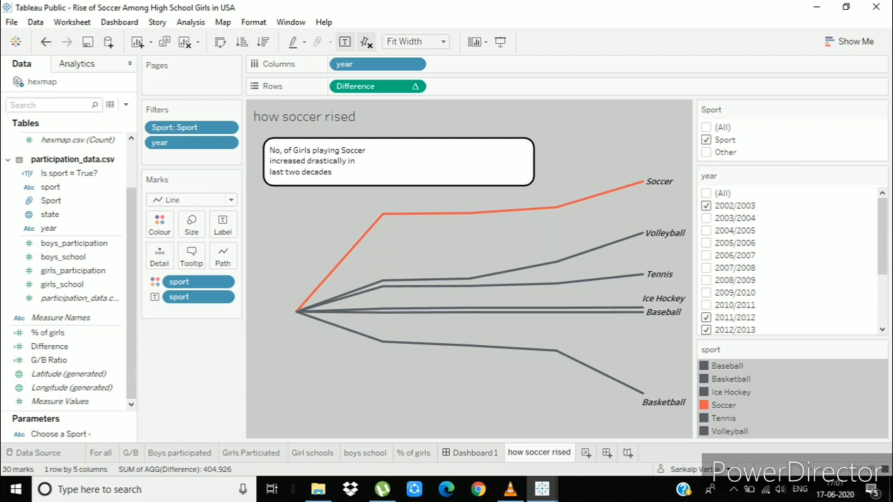
click(474, 452)
scroll(411, 248, up, 3)
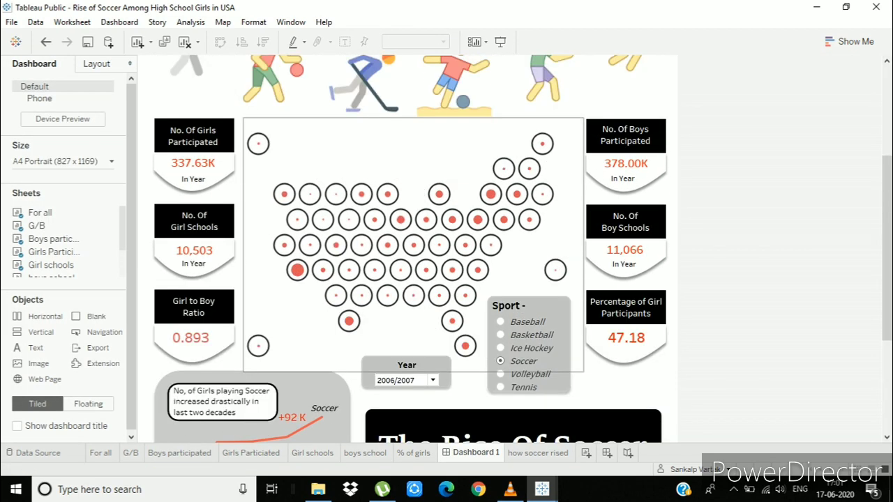
scroll(411, 248, up, 3)
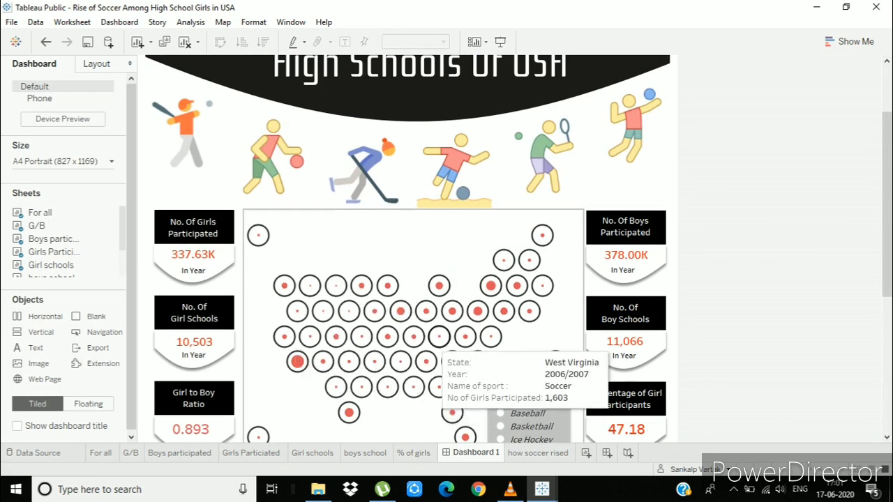
mouse_move(438, 336)
scroll(439, 336, up, 3)
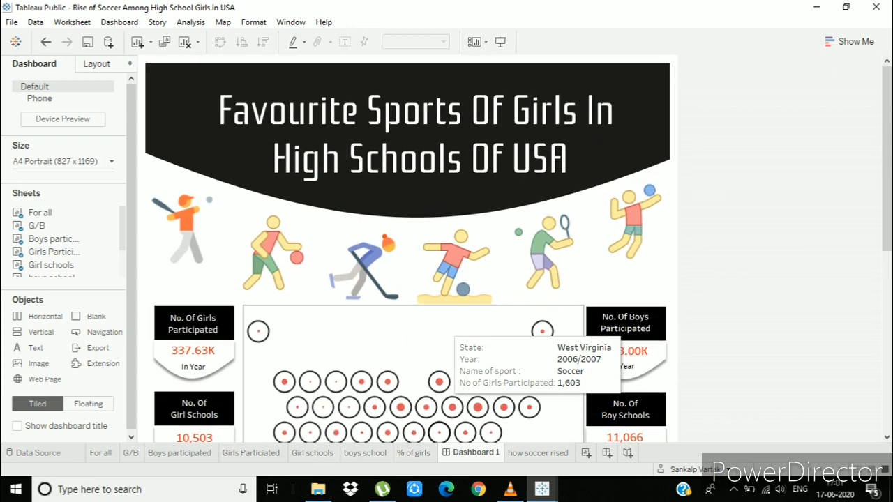
Step: Create a new dashboard and fill it with an image object showing the picture Desktop - 1 (2)
click(606, 452)
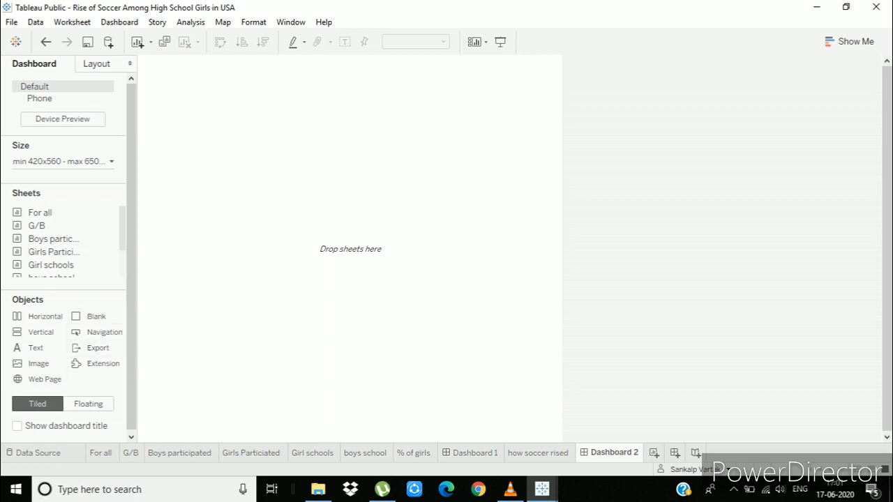
drag(38, 363, 350, 249)
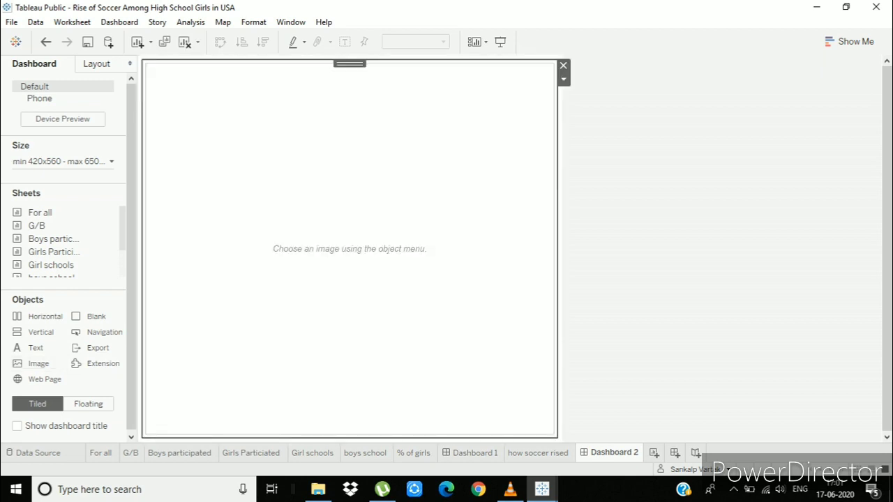
click(517, 152)
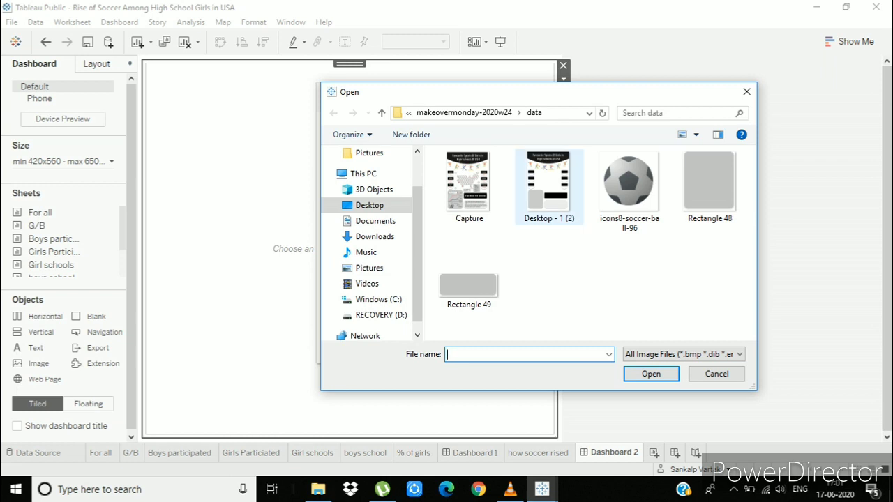
click(548, 187)
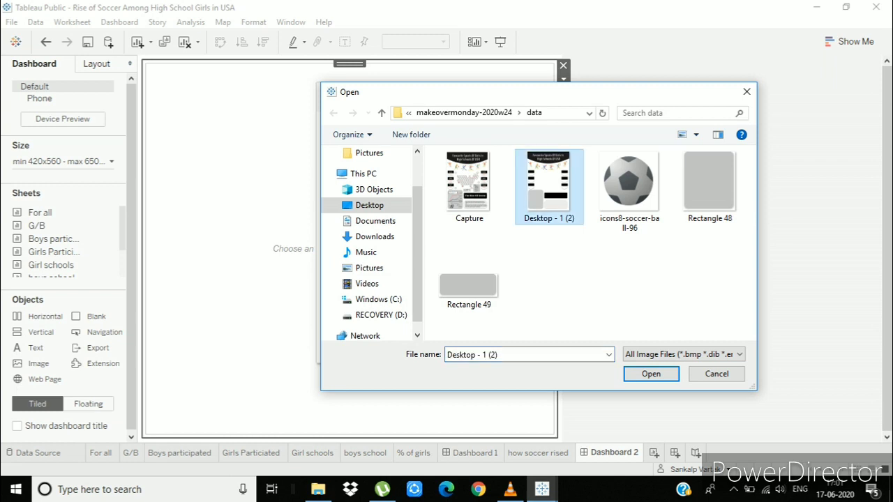
click(650, 373)
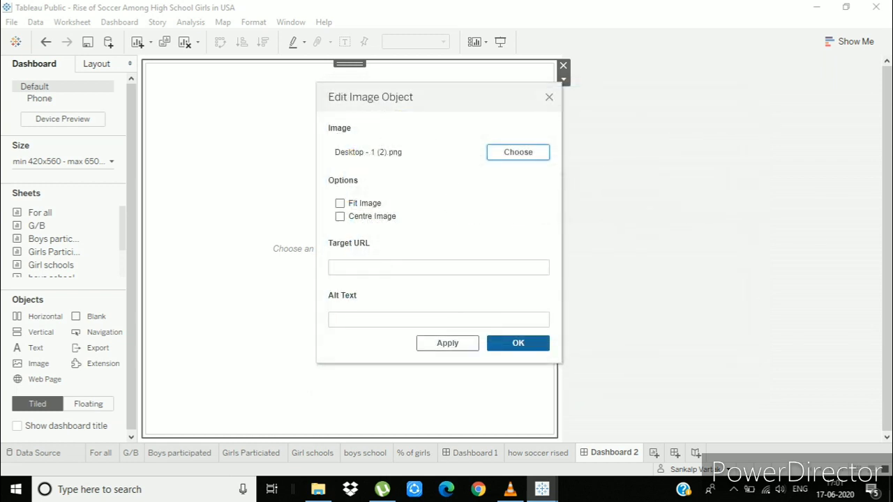
click(447, 343)
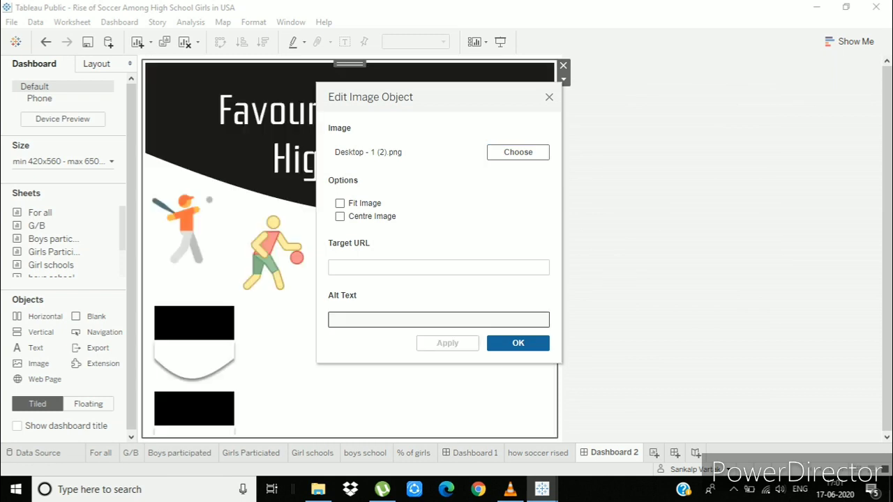
click(518, 342)
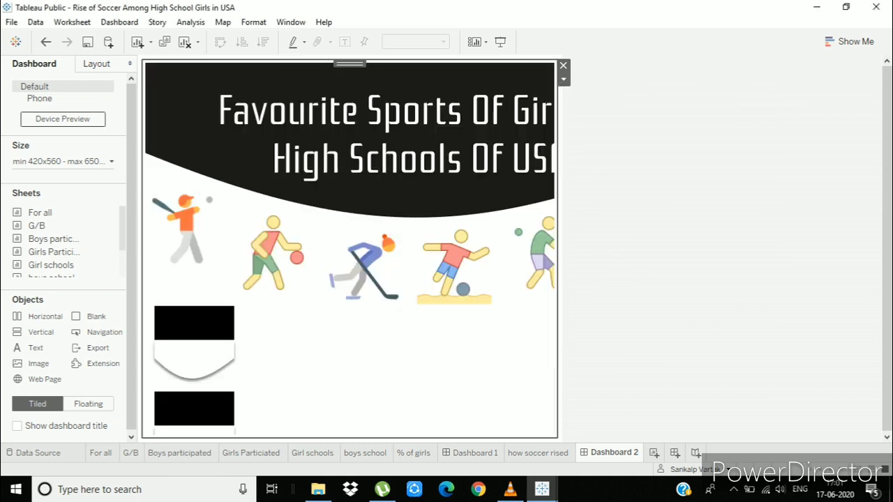
Step: Set the new dashboard to a fixed size of A4 Portrait (827 x 1169) and check the background image
click(63, 161)
click(76, 182)
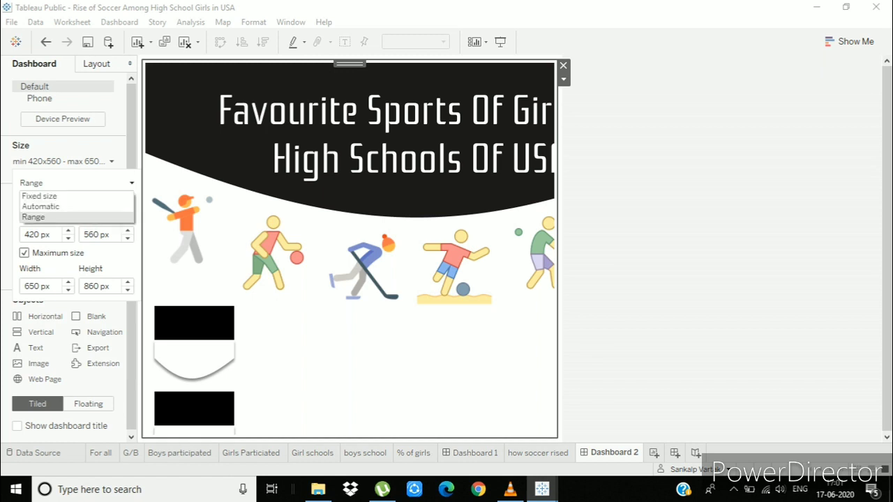
click(39, 196)
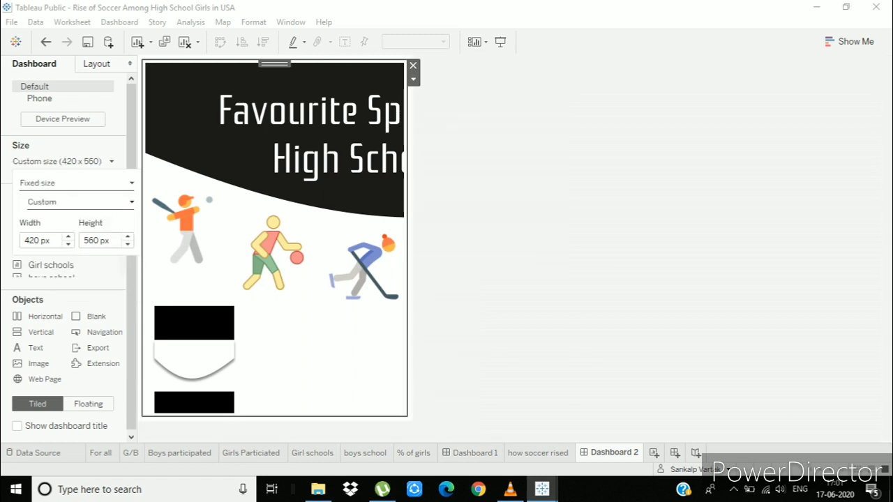
click(81, 202)
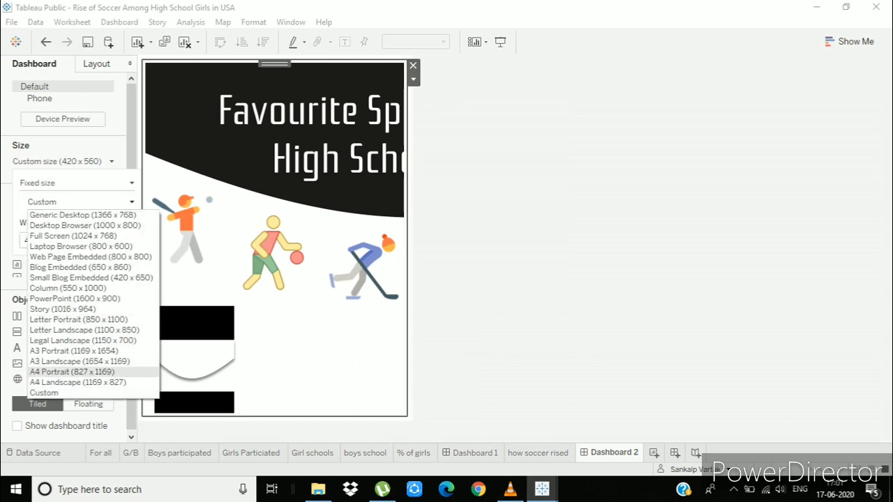
click(72, 372)
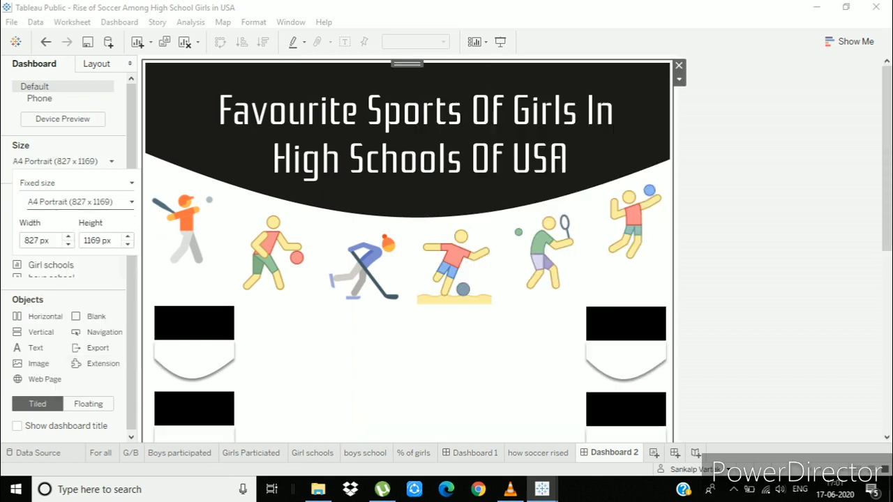
drag(885, 159, 886, 335)
scroll(597, 311, up, 5)
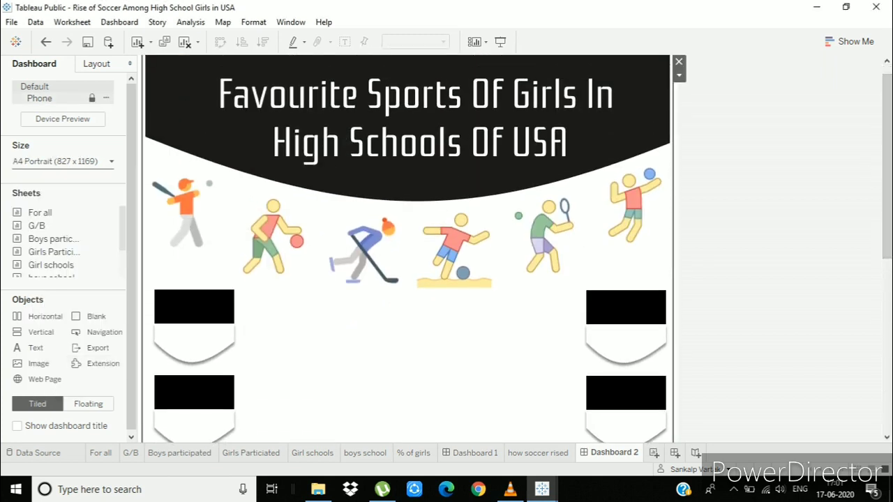